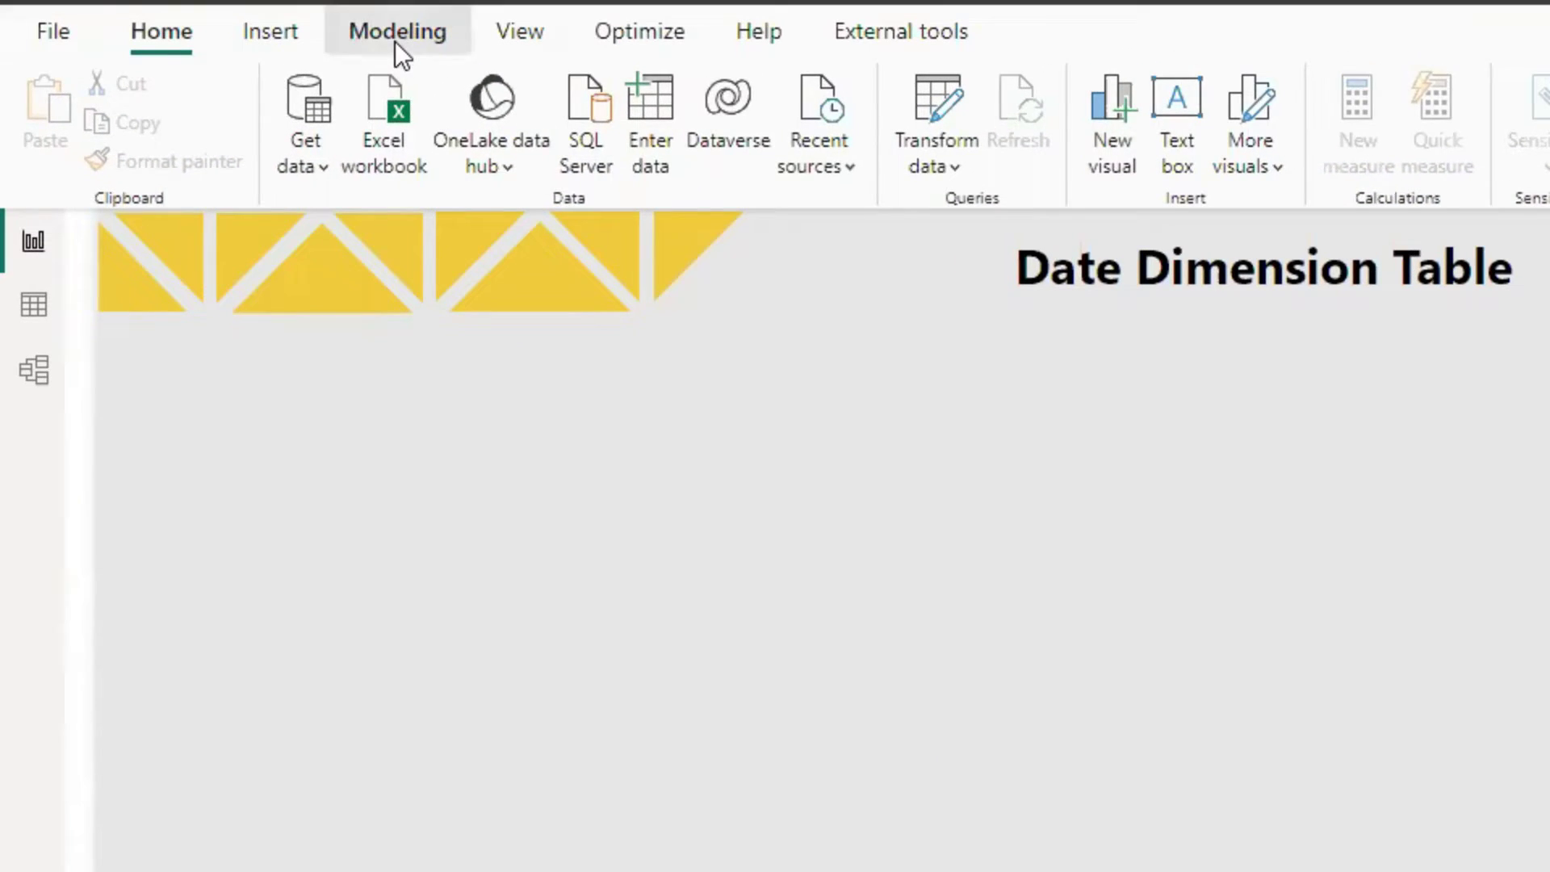
- Start a new calculated table from the Modeling ribbon
{"action": "left_click", "coordinate": [394, 41]}
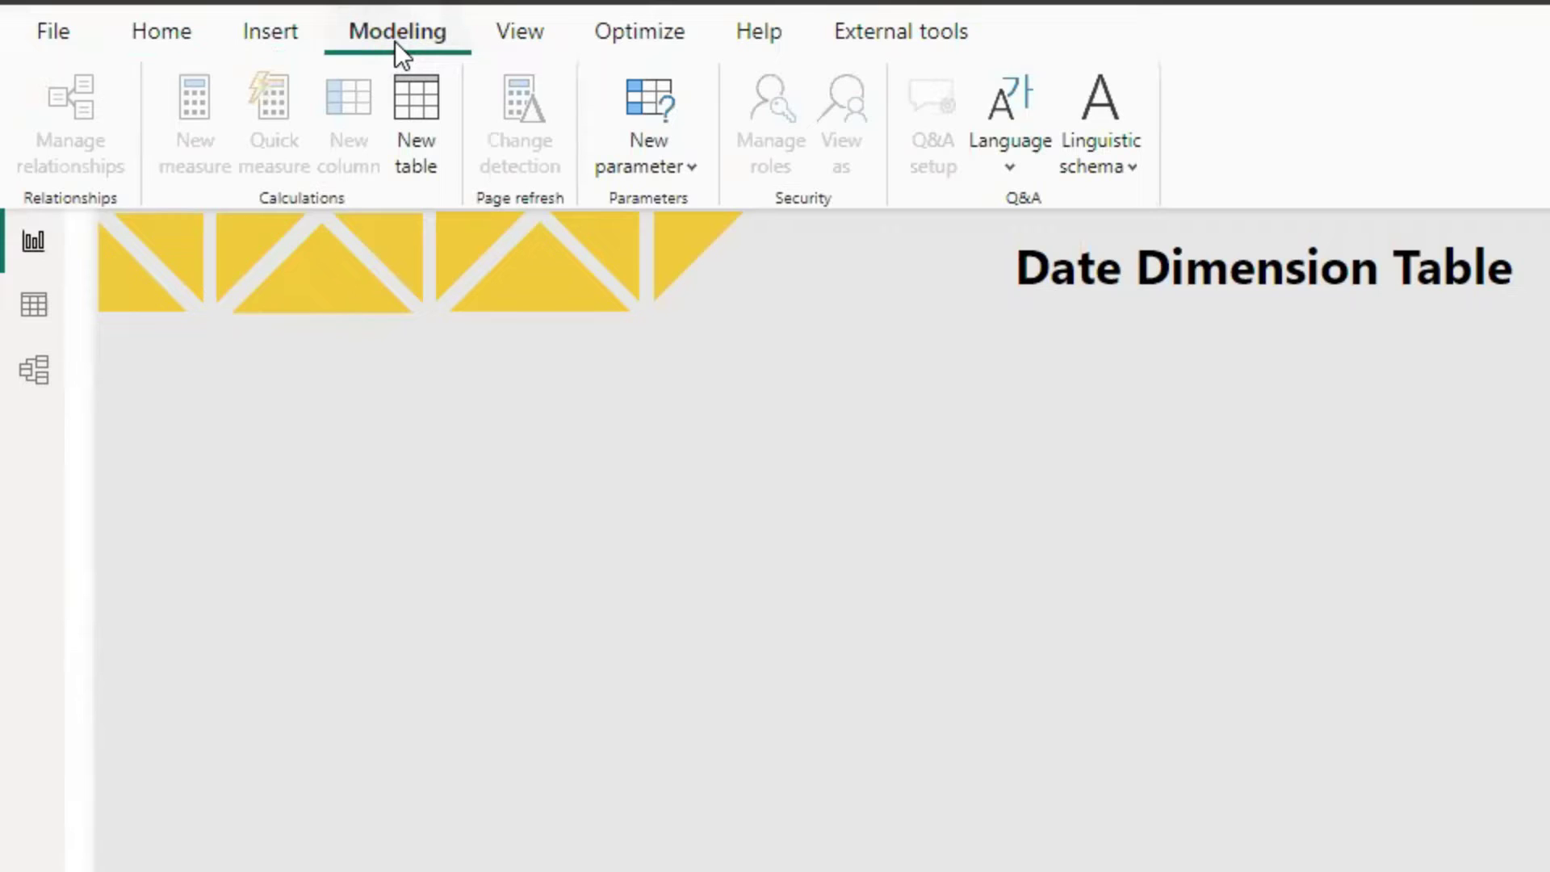
{"action": "left_click", "coordinate": [421, 164]}
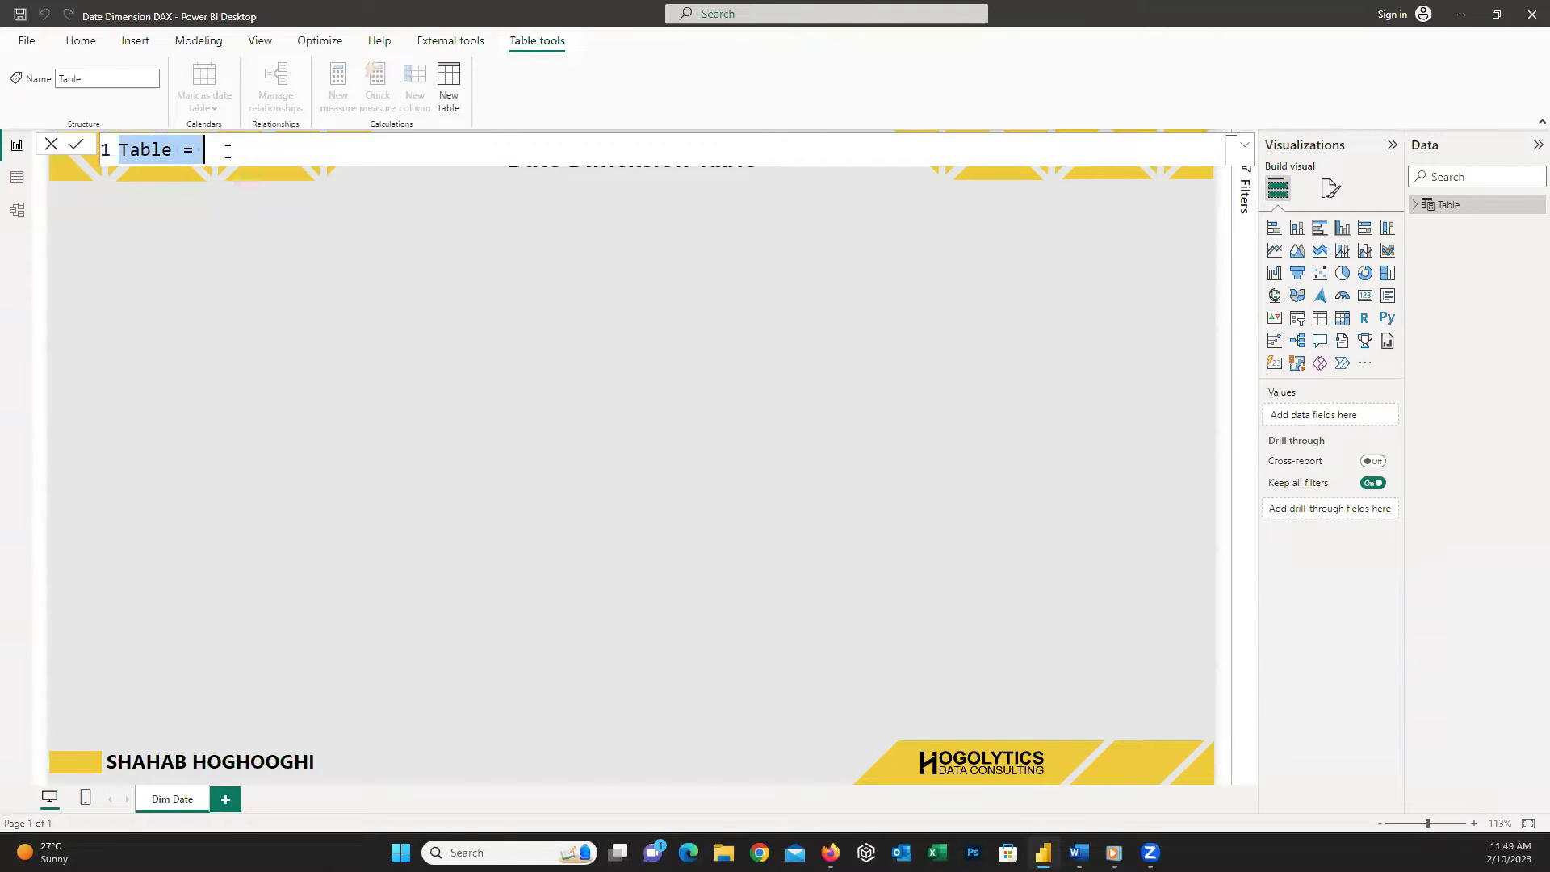
- Enter Dim Date = CALENDAR(DATE(2020, 01, 01), DATE(2025, 12, 31)) as the table formula
{"action": "type", "text": "Dim Date"}
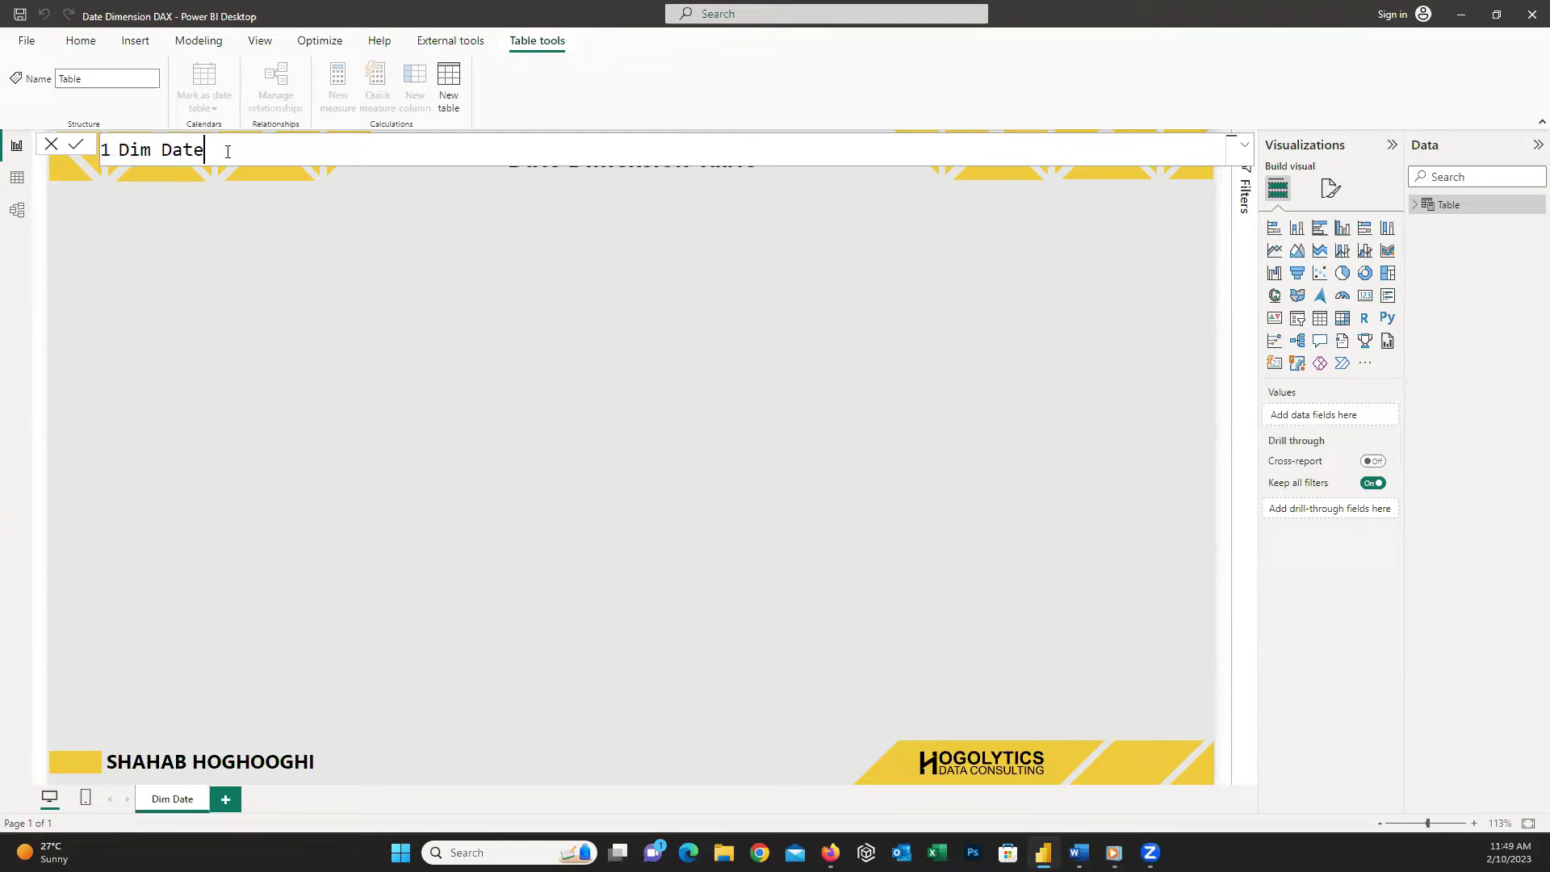
{"action": "type", "text": " ="}
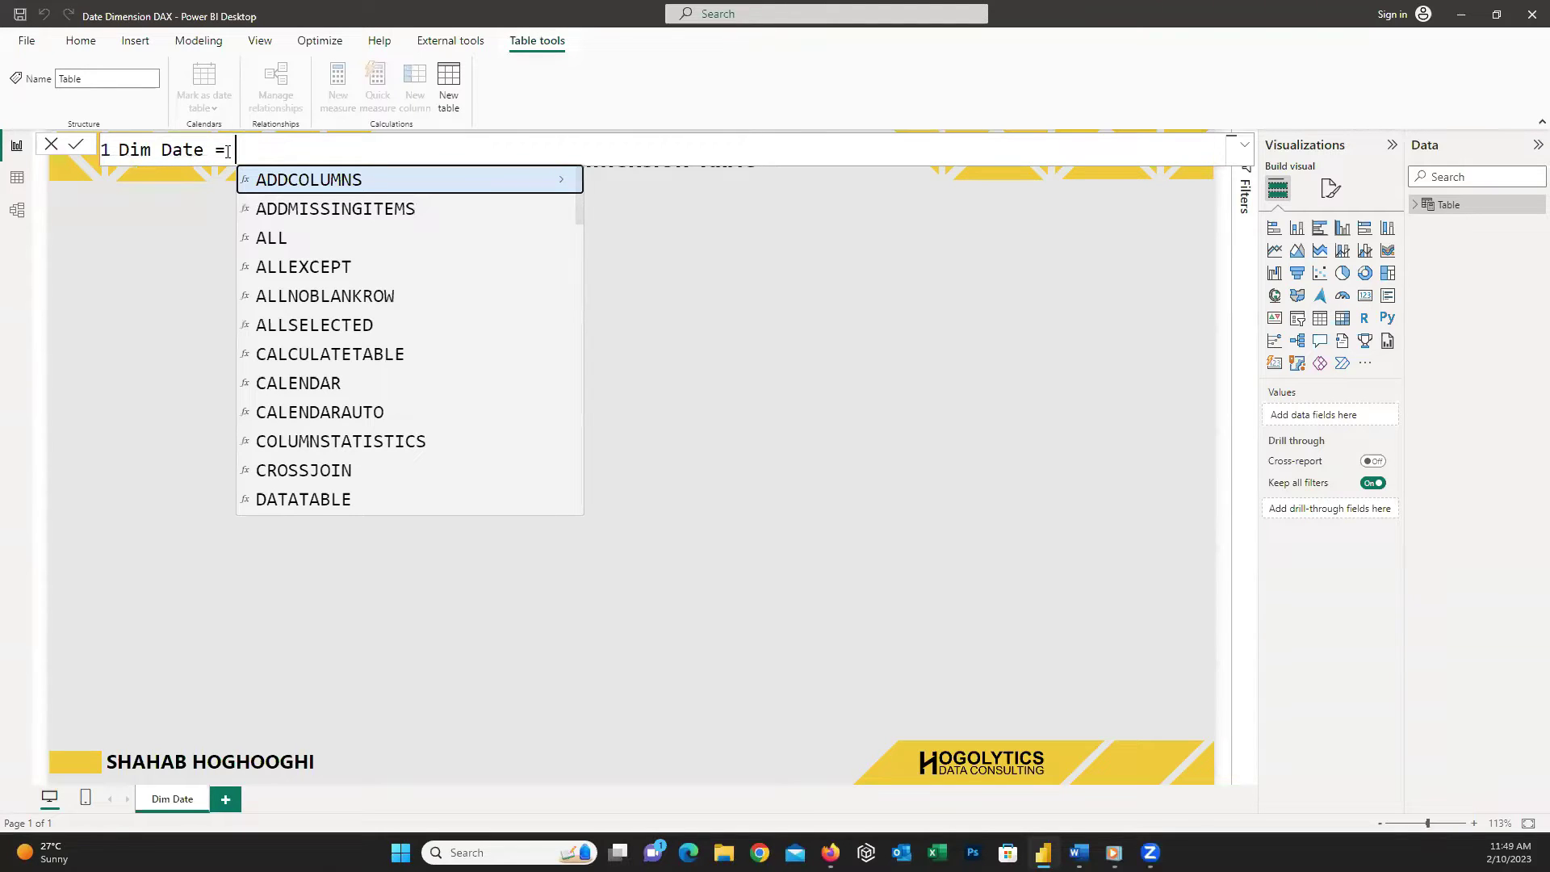
{"action": "type", "text": " Ca"}
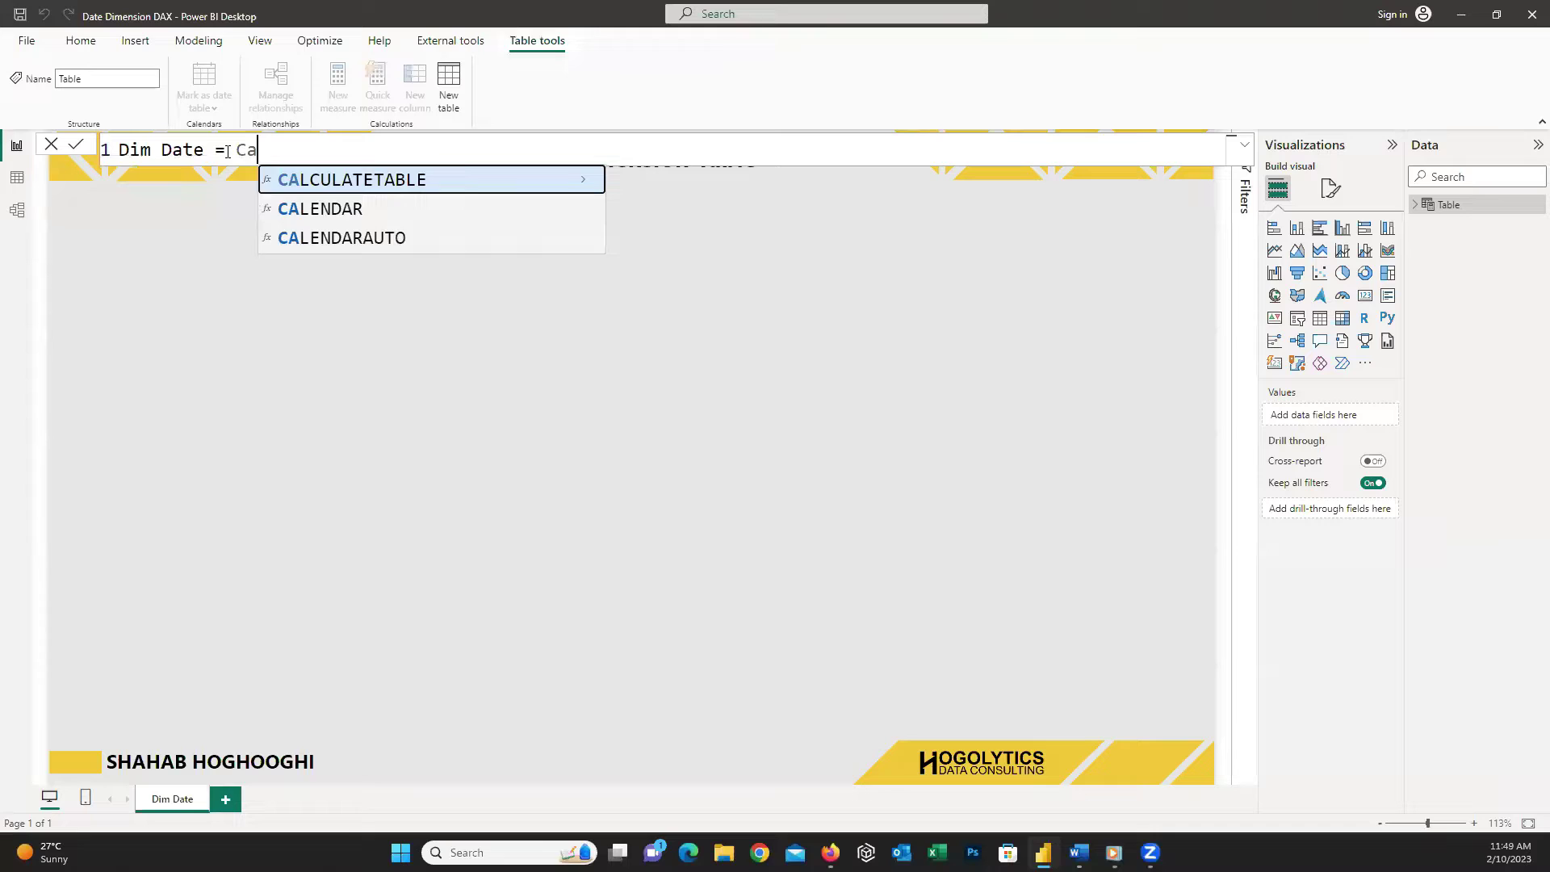
{"action": "type", "text": "le"}
{"action": "key", "text": "Tab"}
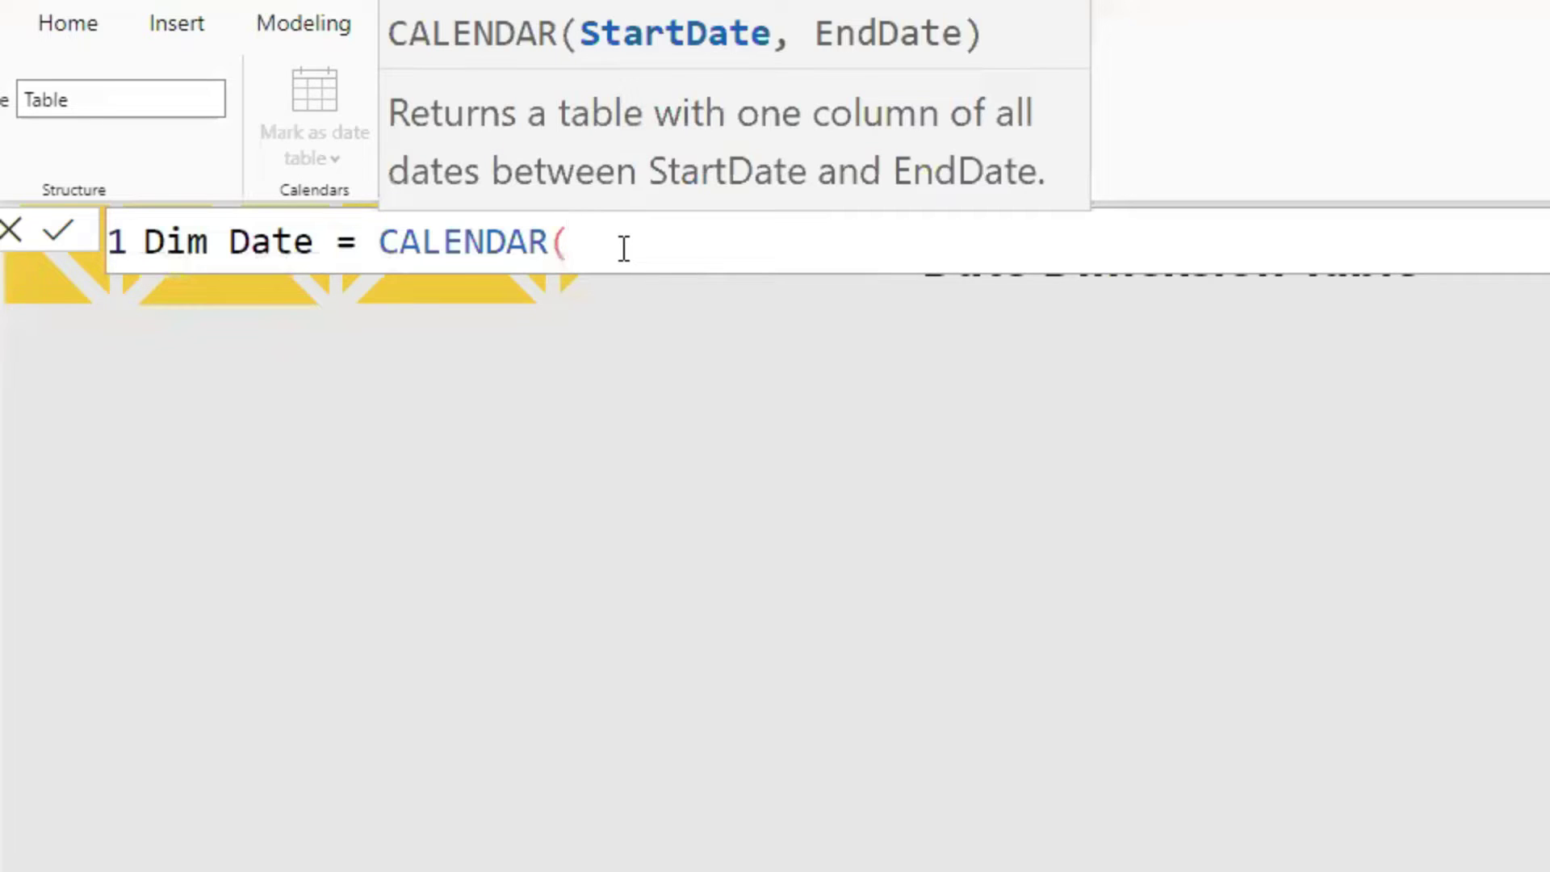
{"action": "type", "text": "DA"}
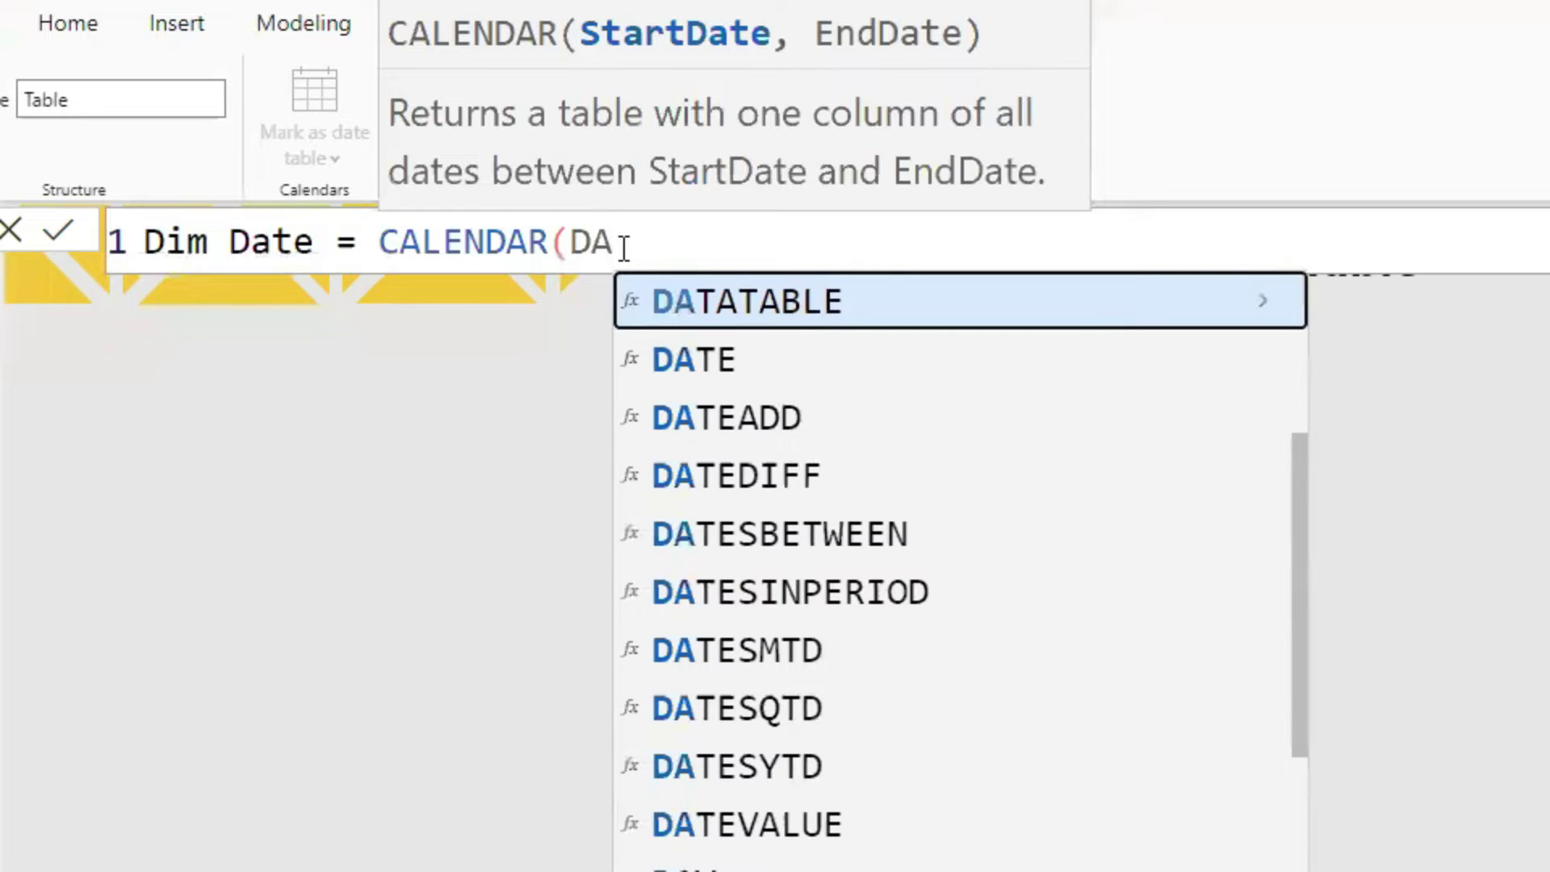
{"action": "type", "text": "TE("}
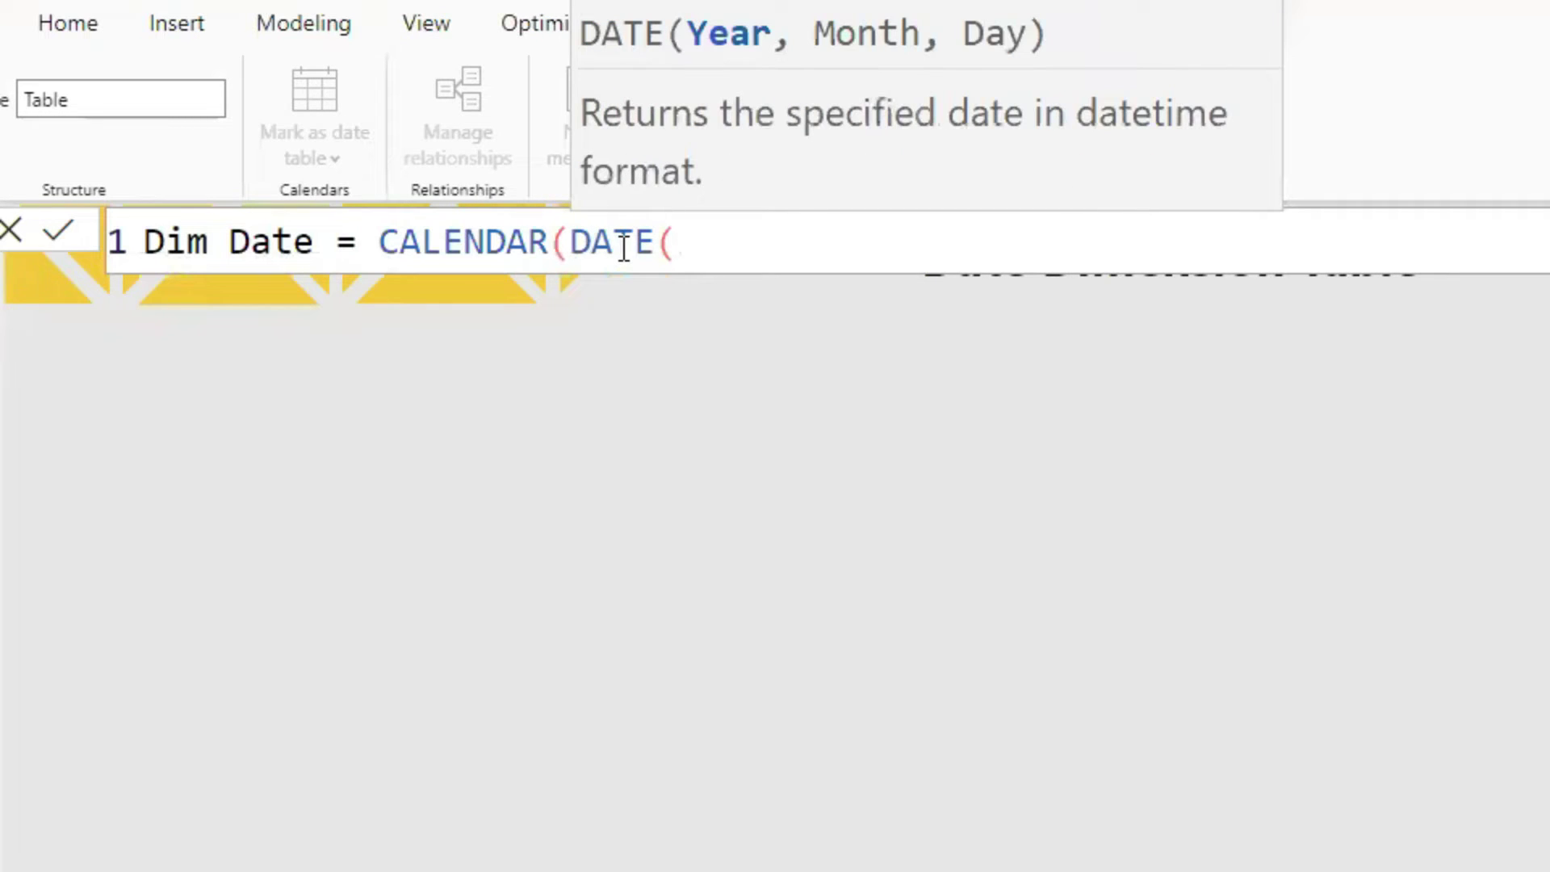
{"action": "type", "text": "202"}
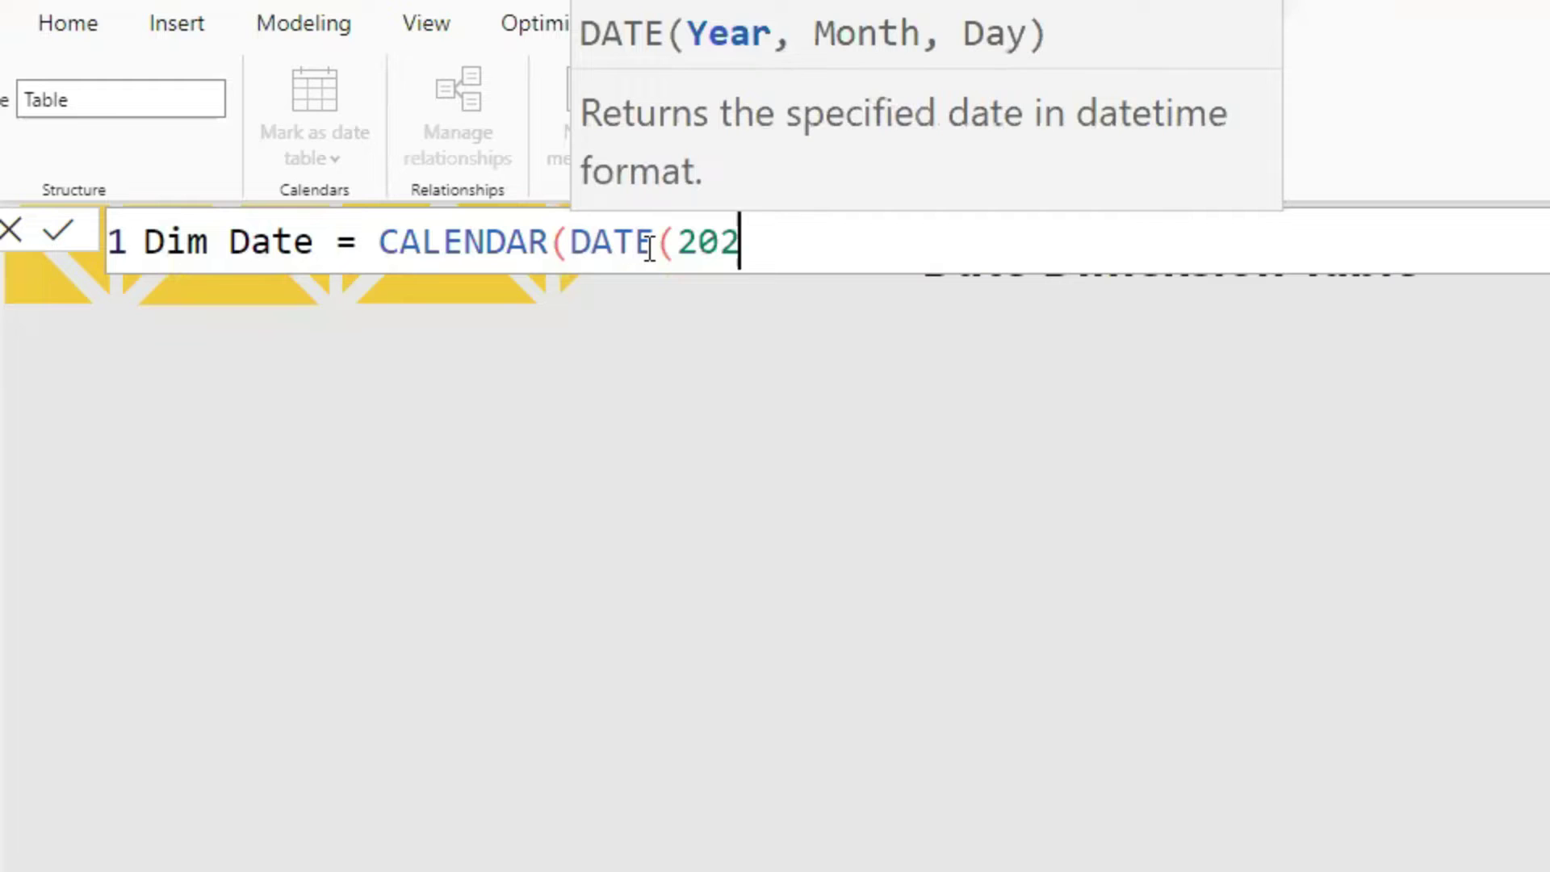
{"action": "type", "text": "0, 0"}
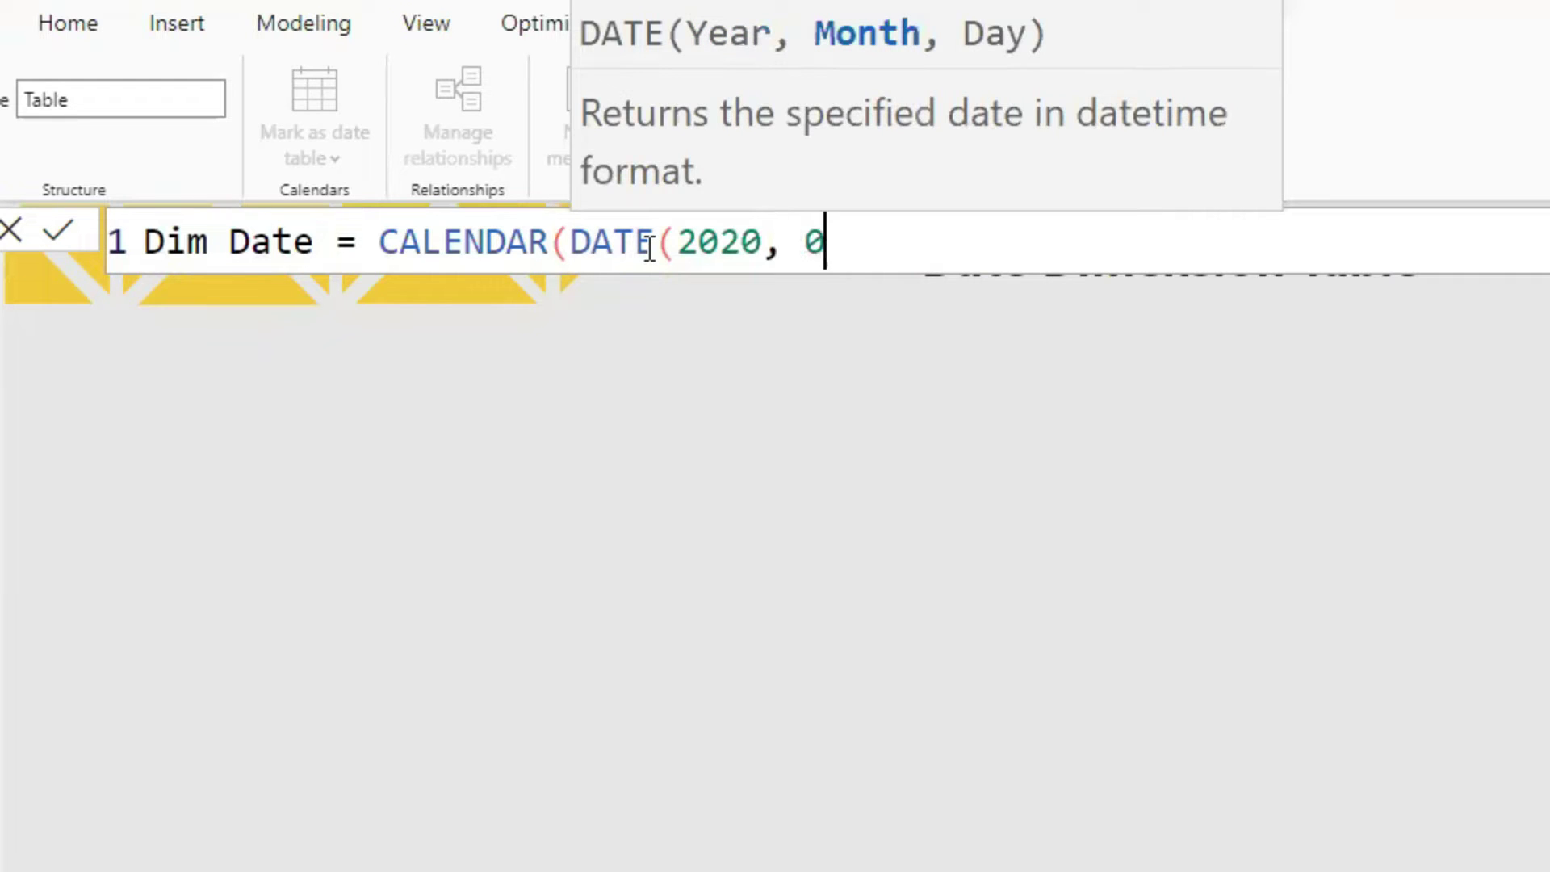
{"action": "type", "text": "1, 01)"}
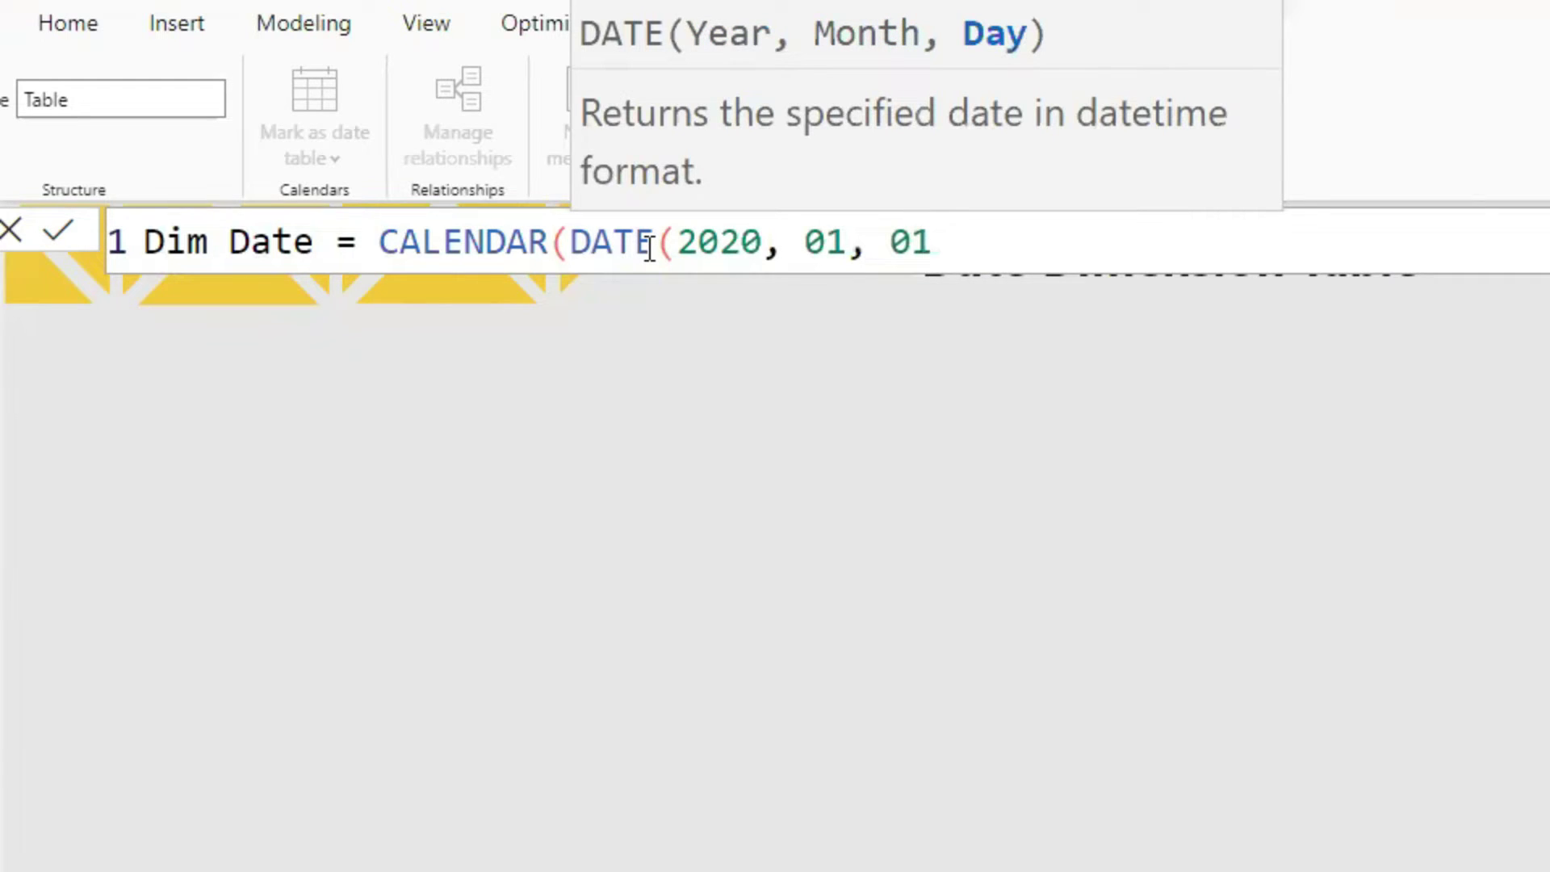
{"action": "type", "text": ","}
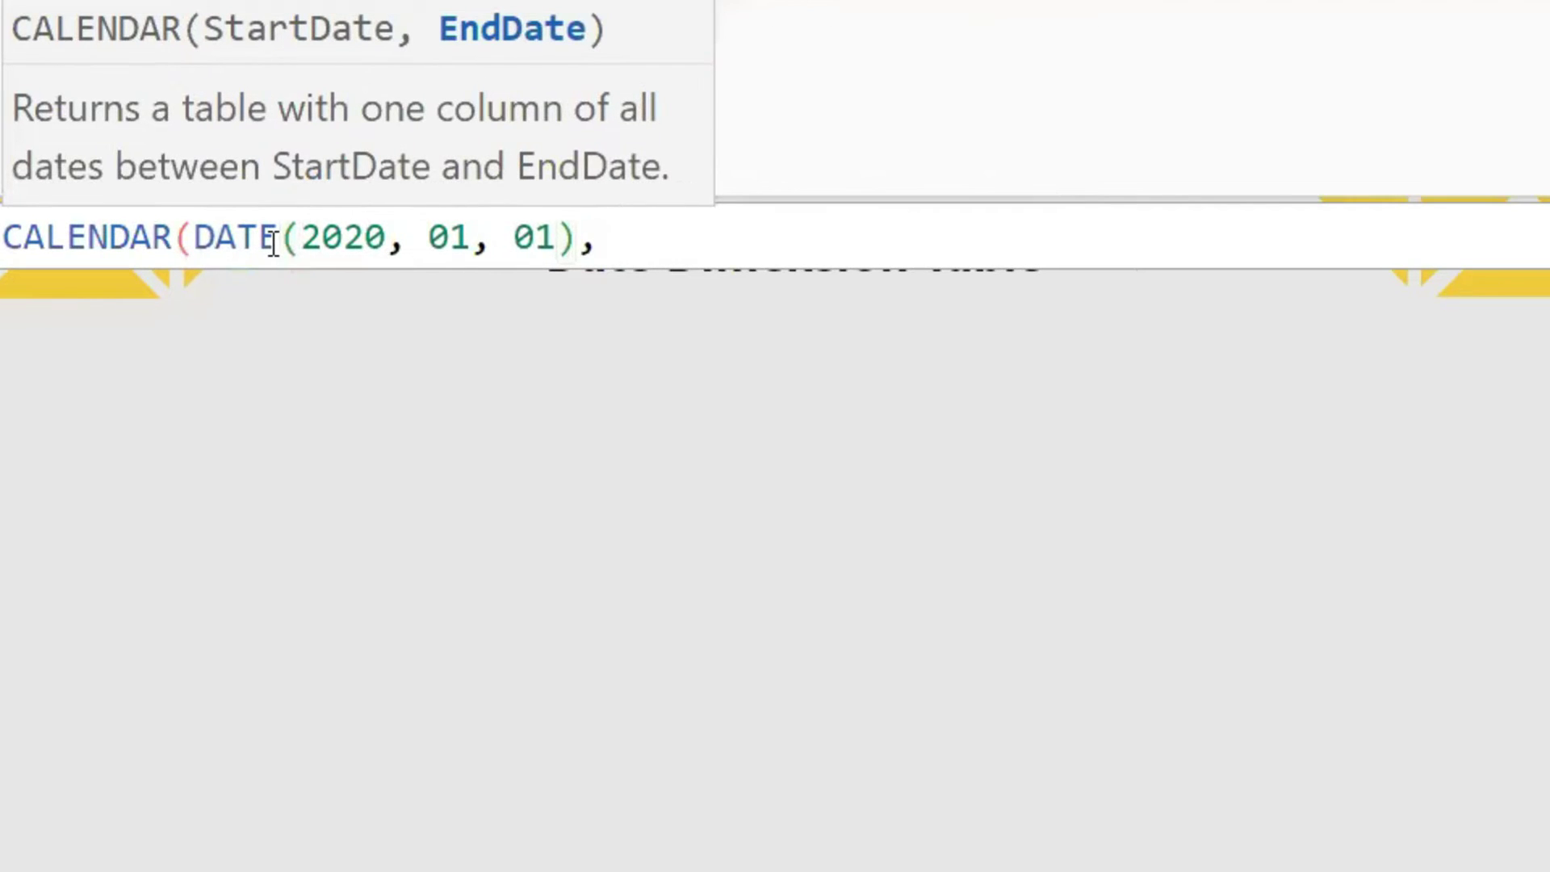
{"action": "type", "text": " DATE("}
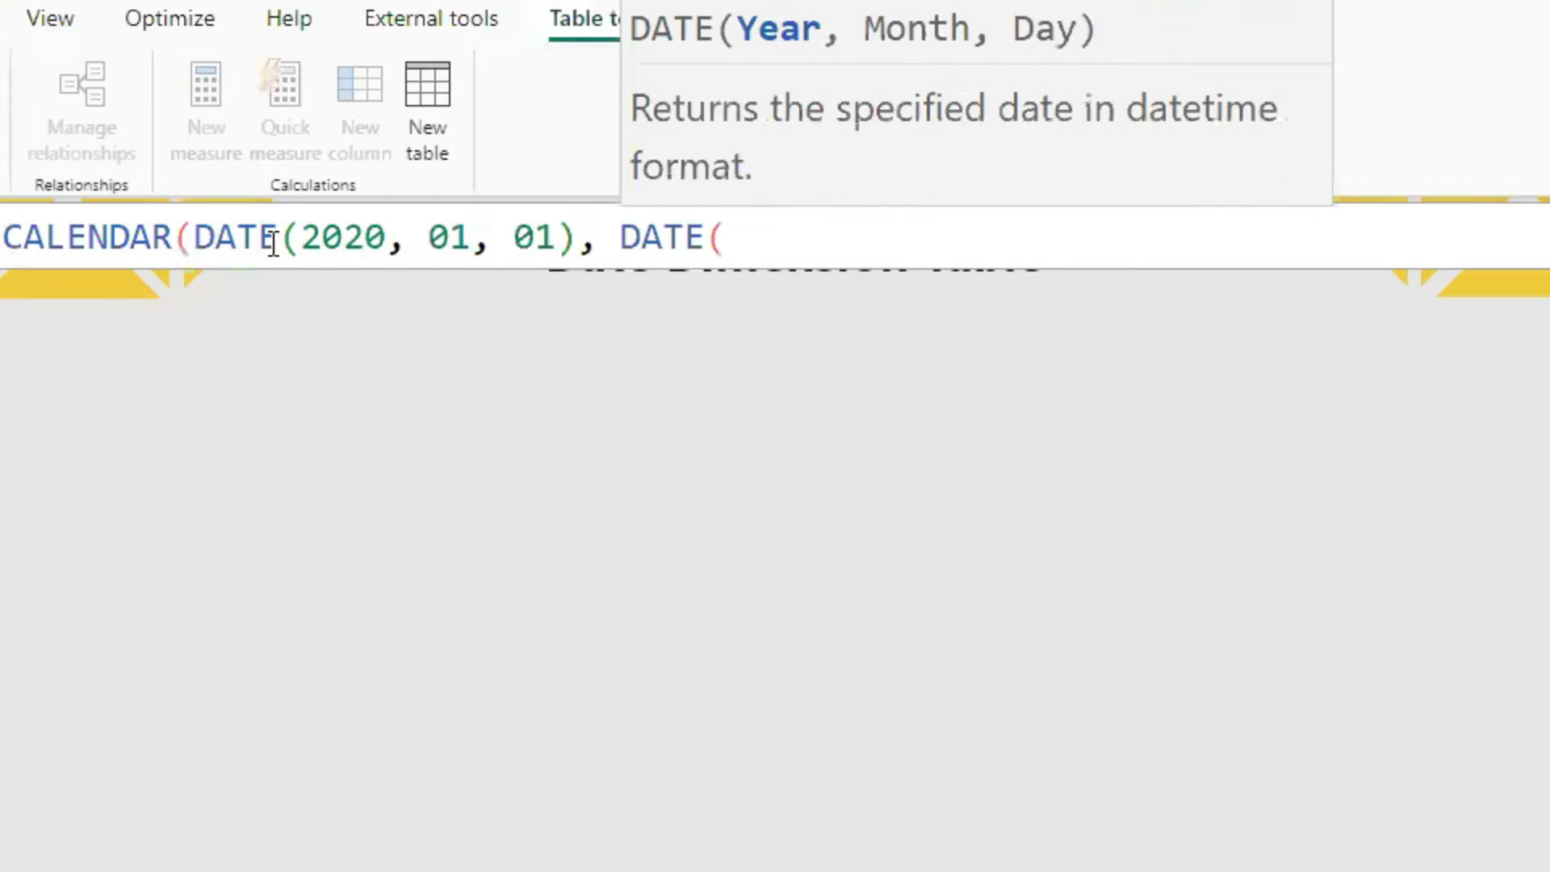
{"action": "type", "text": "2025,"}
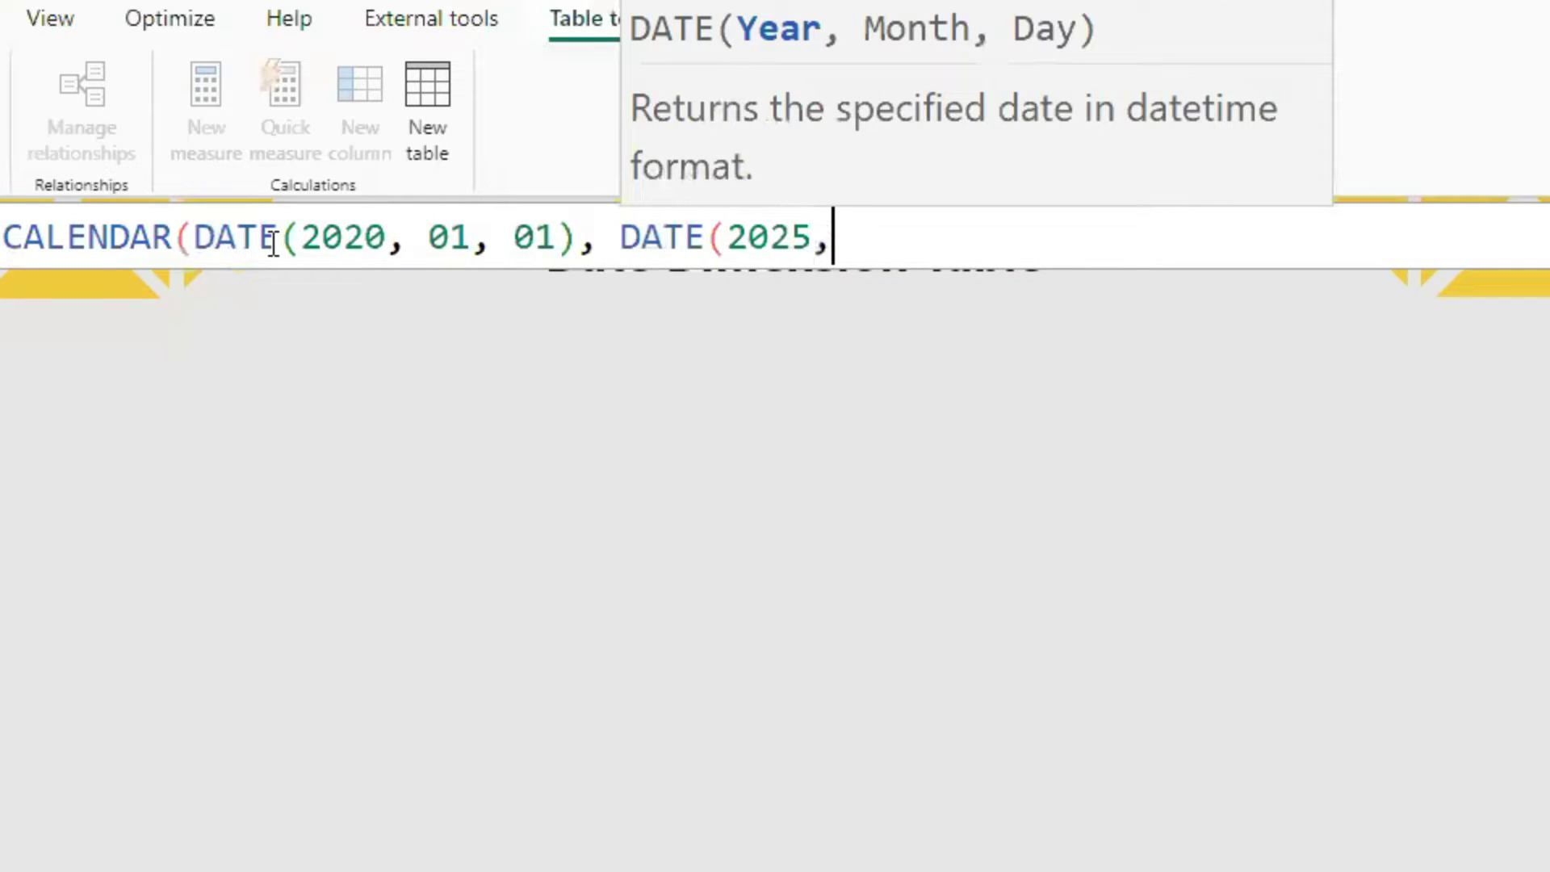
{"action": "type", "text": " 12,"}
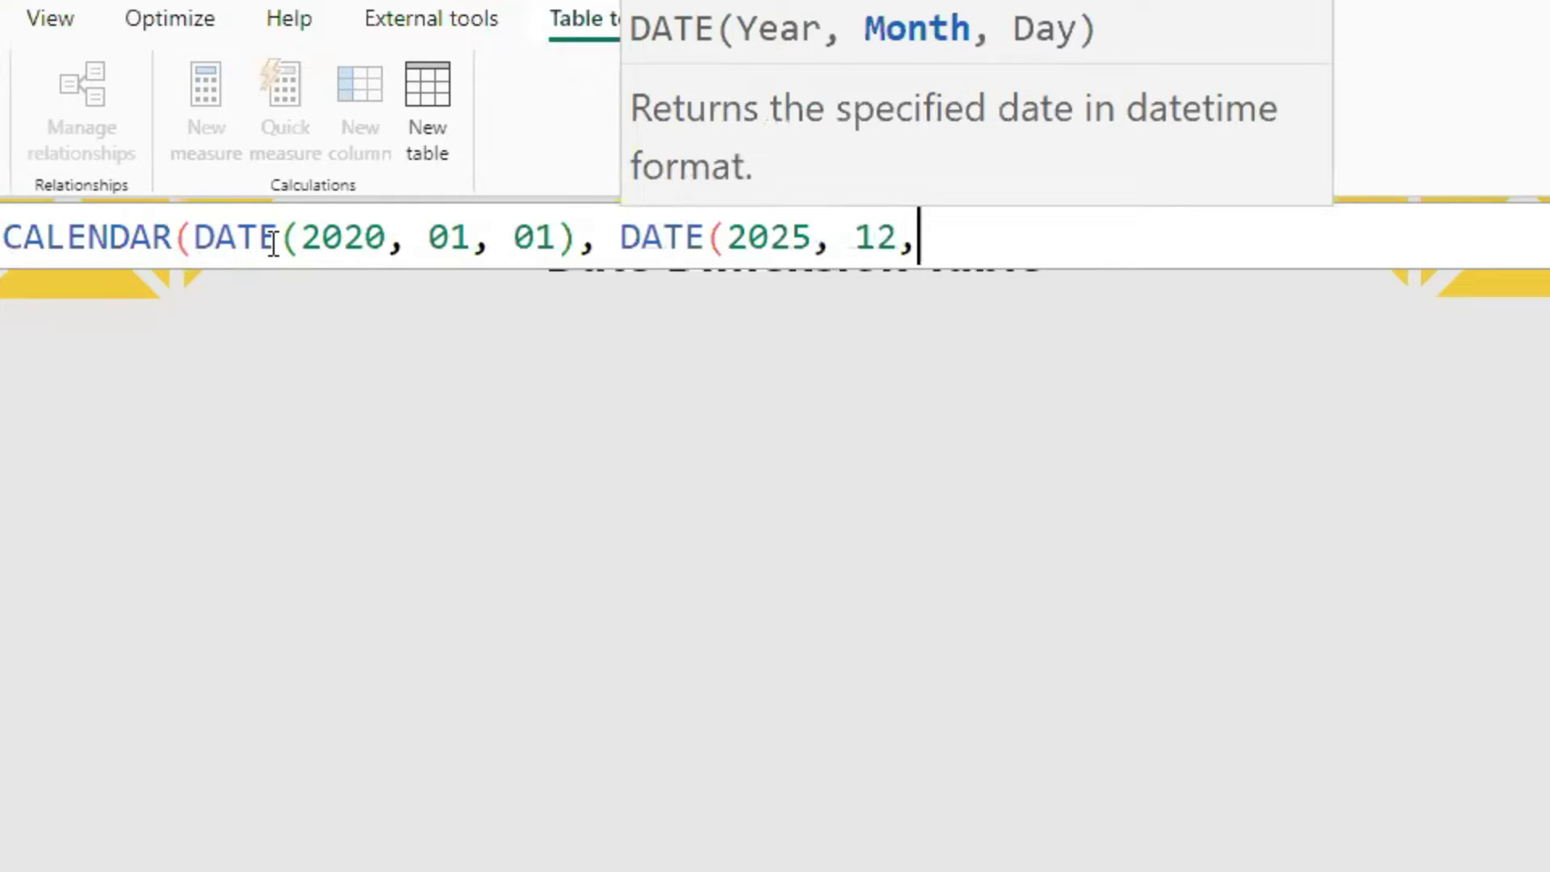
{"action": "type", "text": " 31)"}
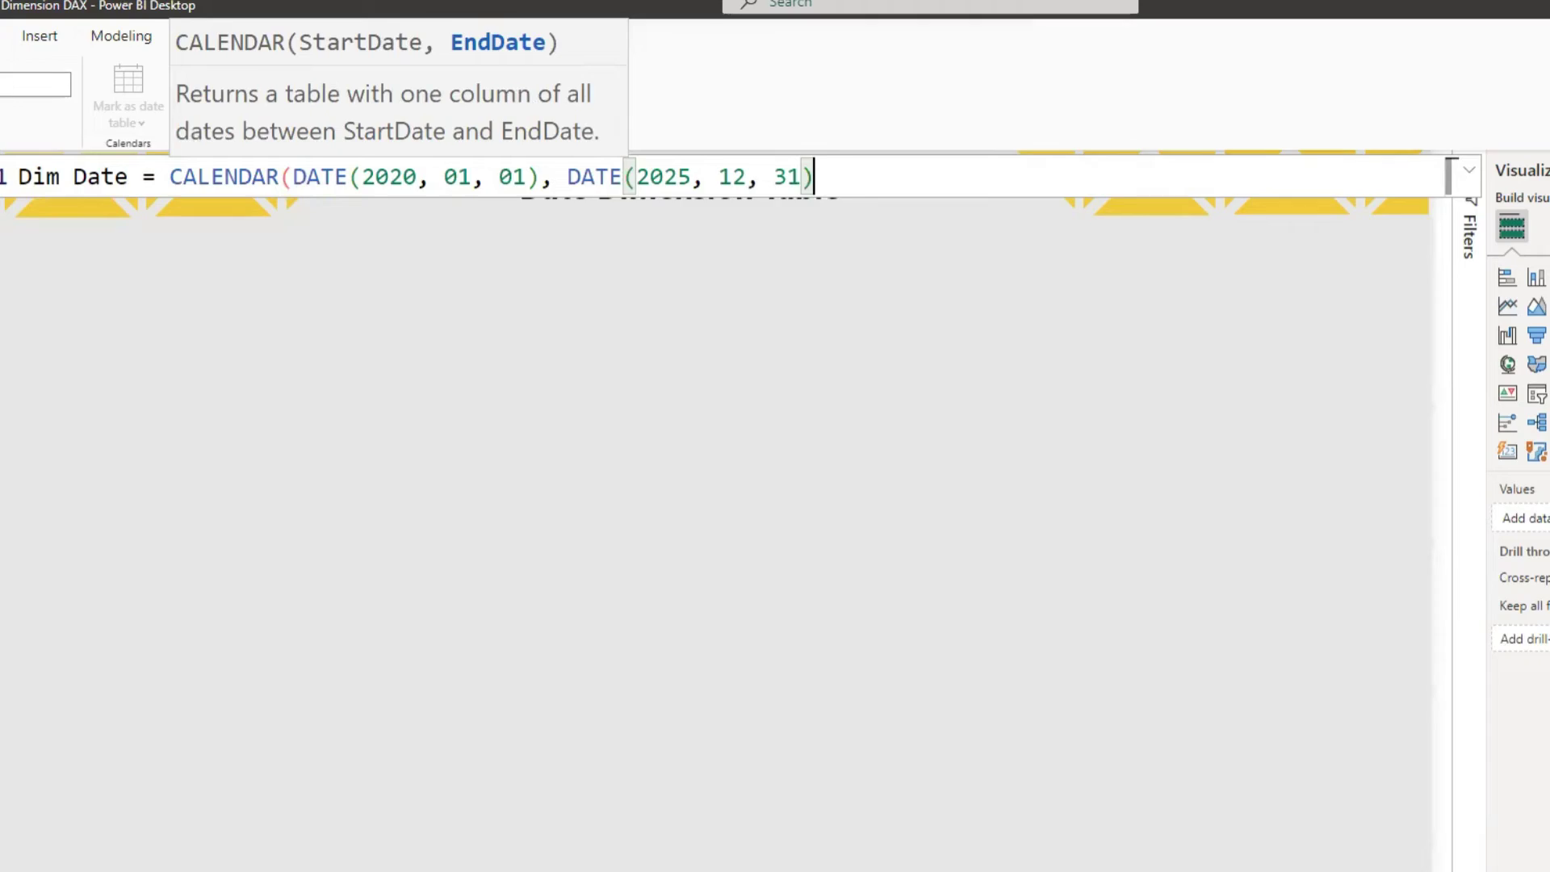
{"action": "left_click", "coordinate": [78, 147]}
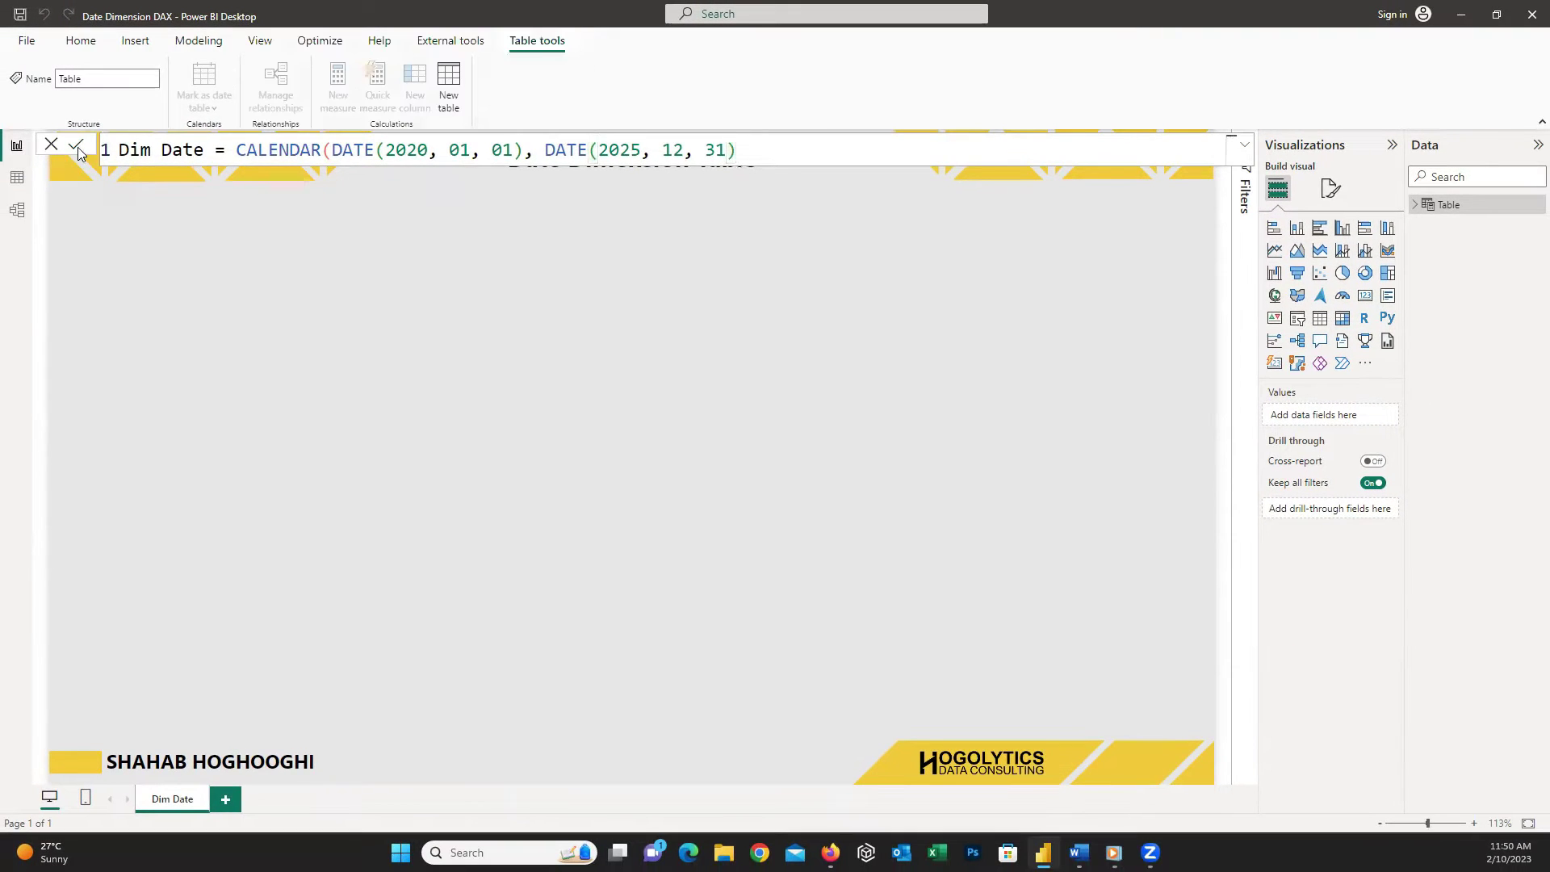
- Switch to Table view and begin marking Dim Date as a date table using its Date column
{"action": "left_click", "coordinate": [20, 179]}
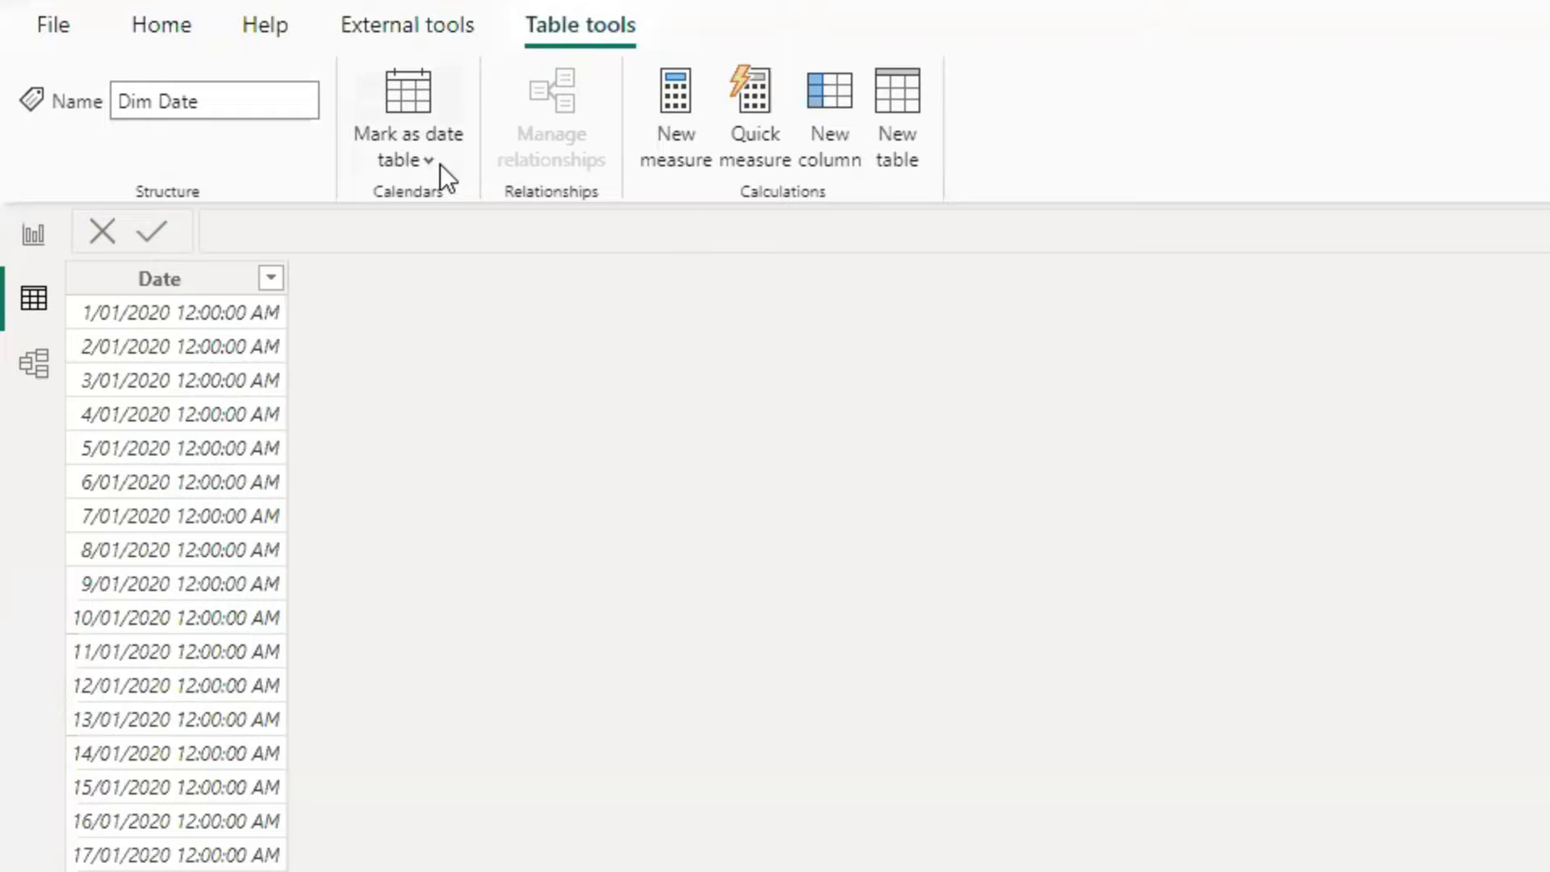
{"action": "left_click", "coordinate": [438, 155]}
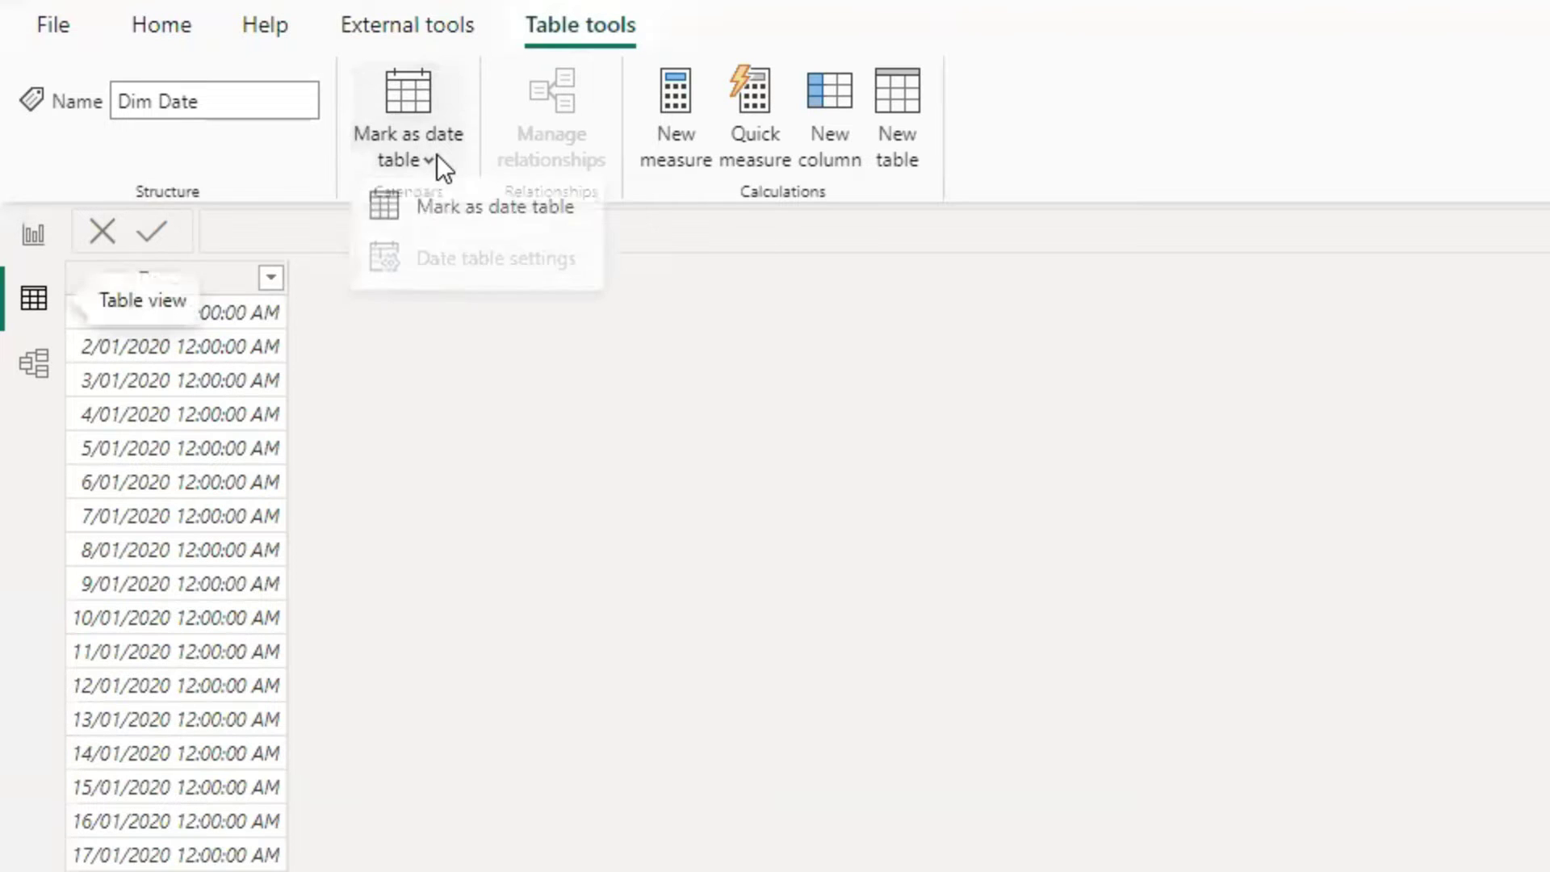
{"action": "left_click", "coordinate": [445, 213]}
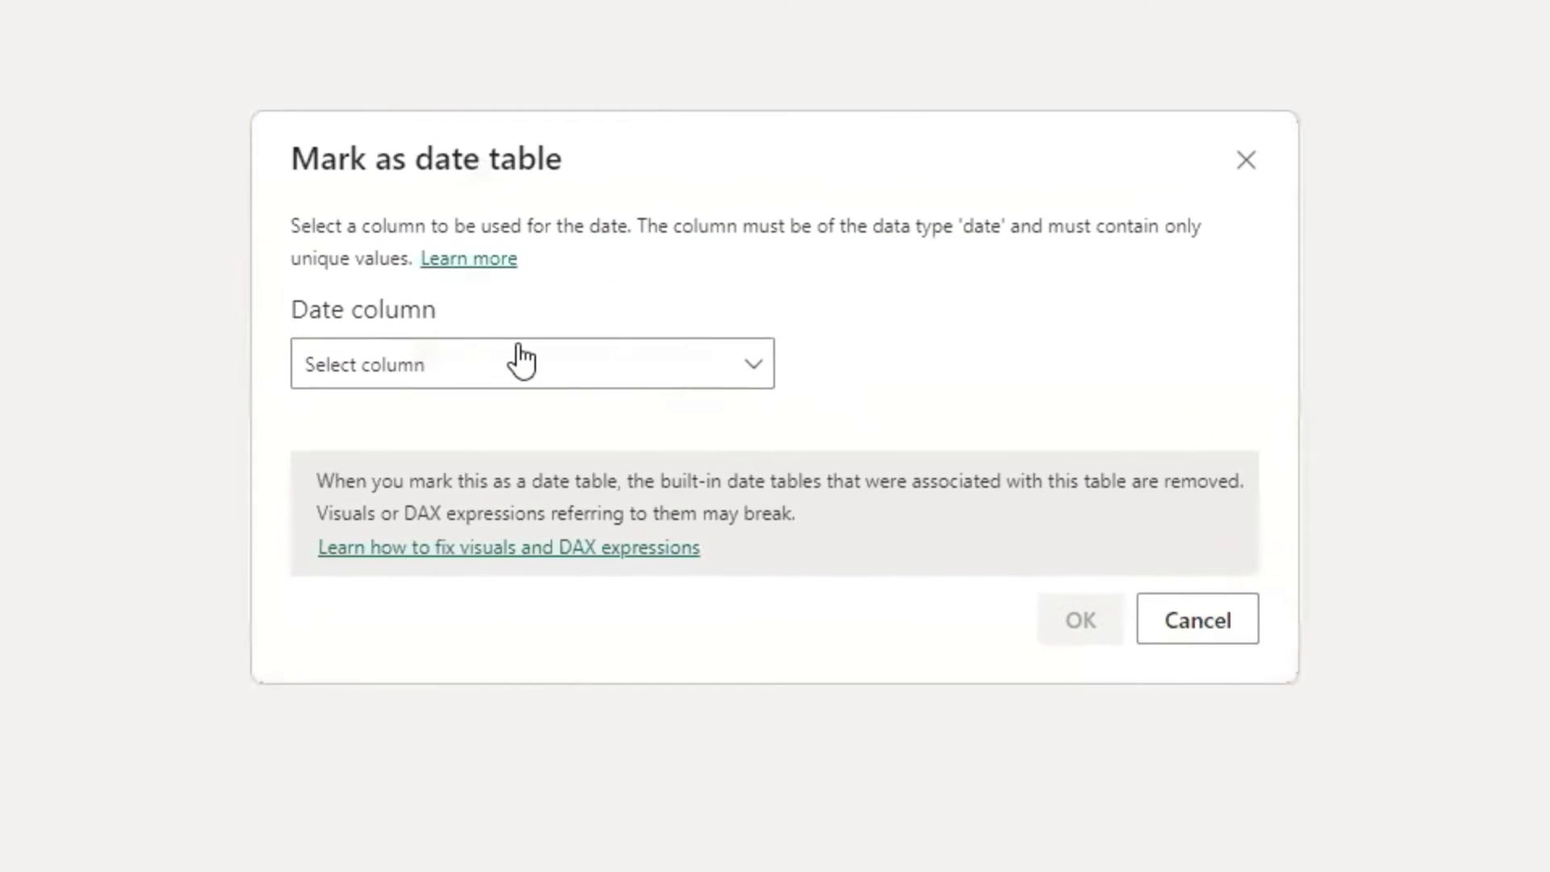
{"action": "left_click", "coordinate": [519, 361]}
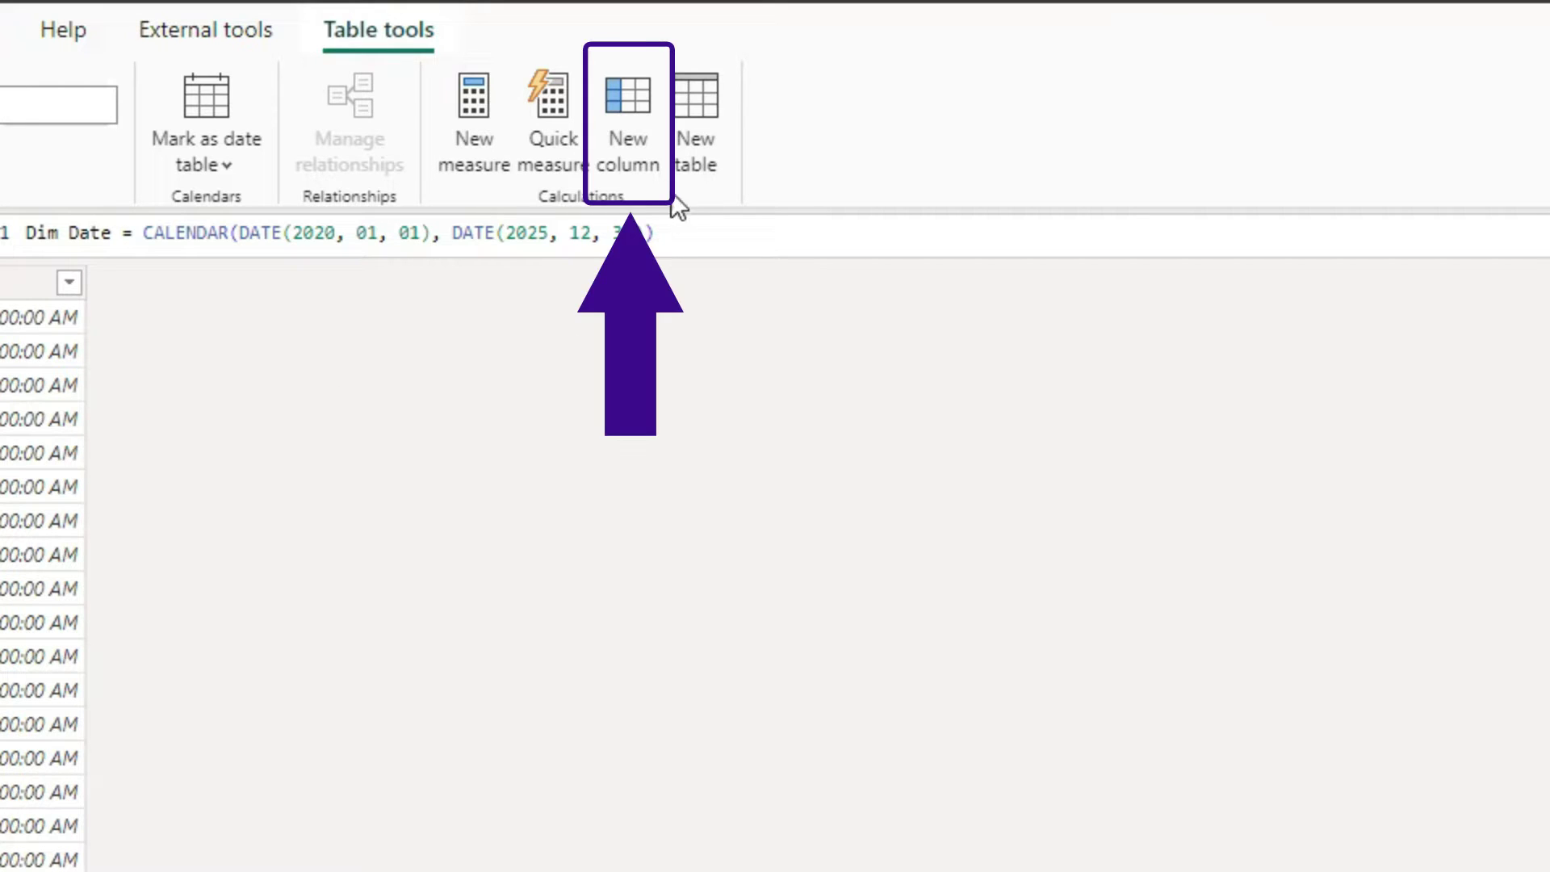
- Add a new calculated column to the Dim Date table
{"action": "left_click", "coordinate": [636, 152]}
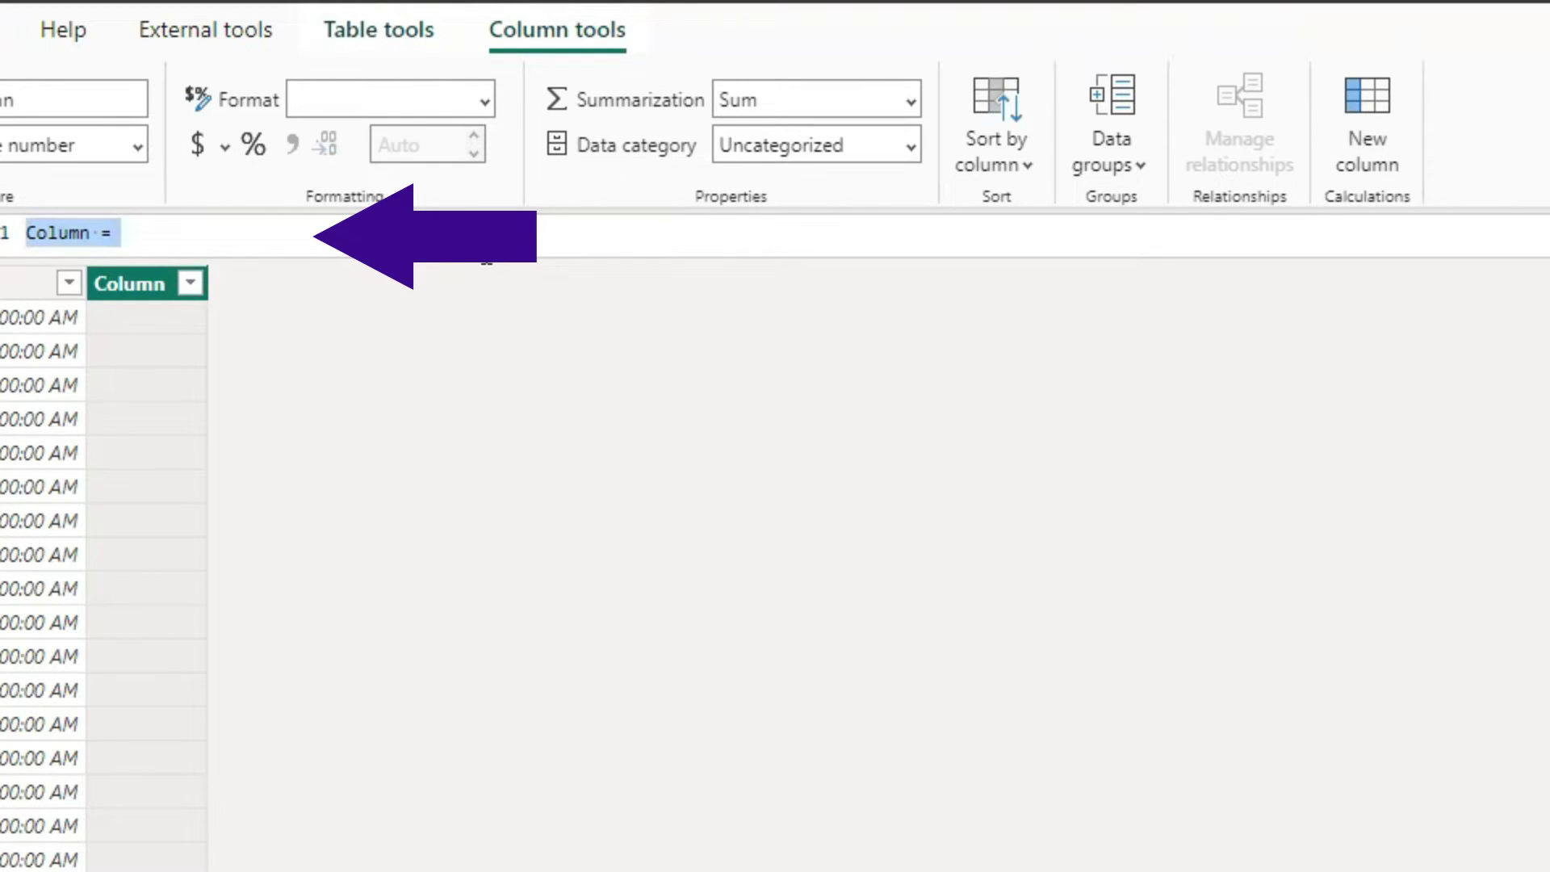
{"action": "scroll", "coordinate": [485, 249], "scroll_direction": "up", "scroll_amount": 4, "text": "ctrl"}
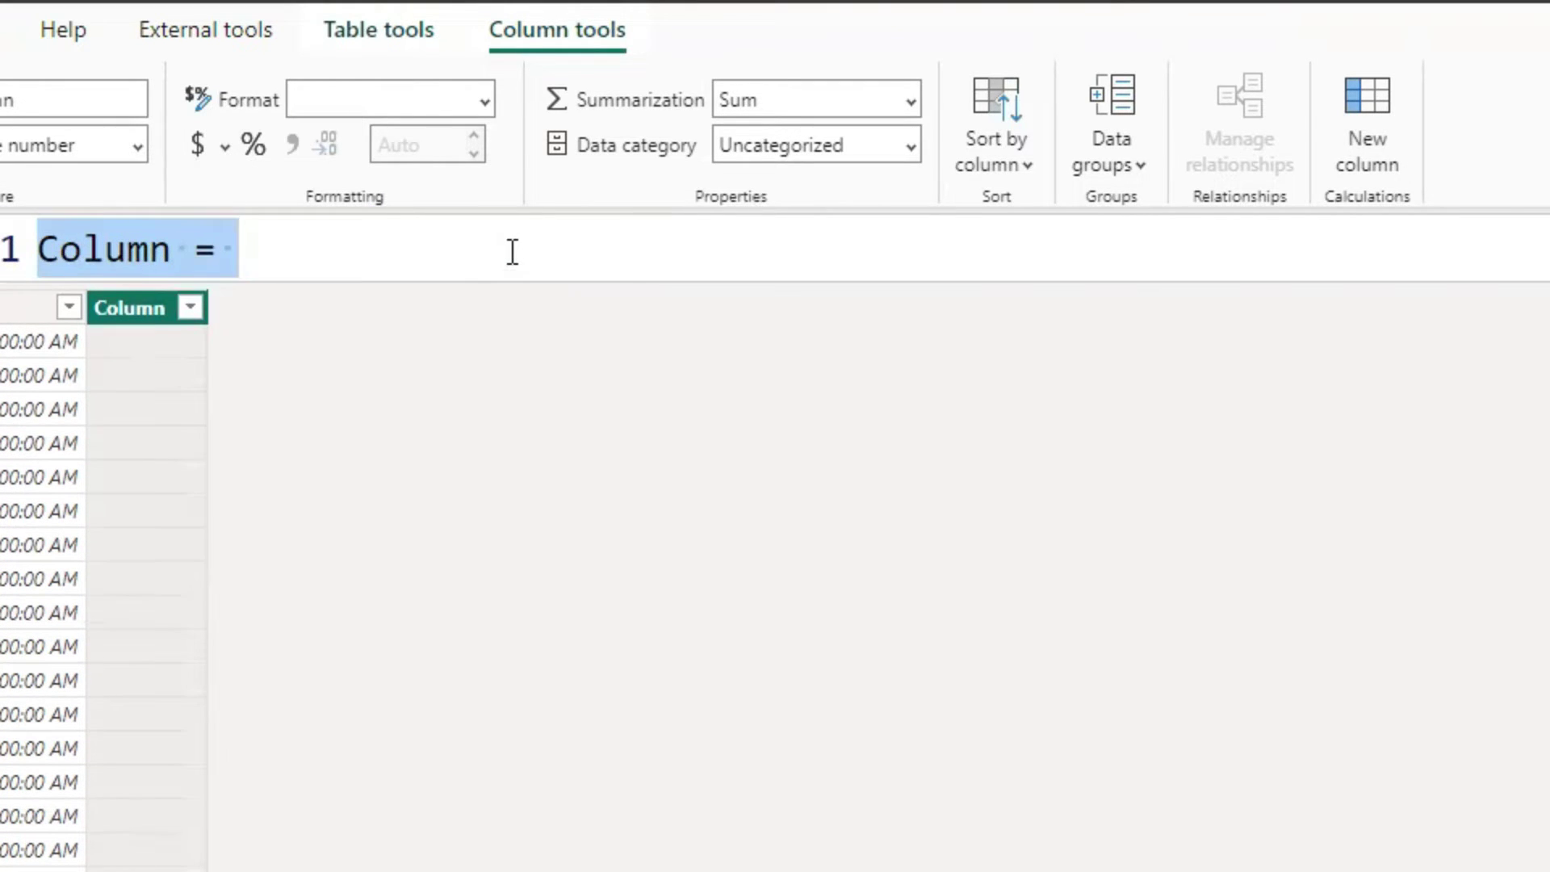
{"action": "scroll", "coordinate": [512, 252], "scroll_direction": "up", "scroll_amount": 1, "text": "ctrl"}
{"action": "scroll", "coordinate": [512, 252], "scroll_direction": "up", "scroll_amount": 1, "text": "ctrl"}
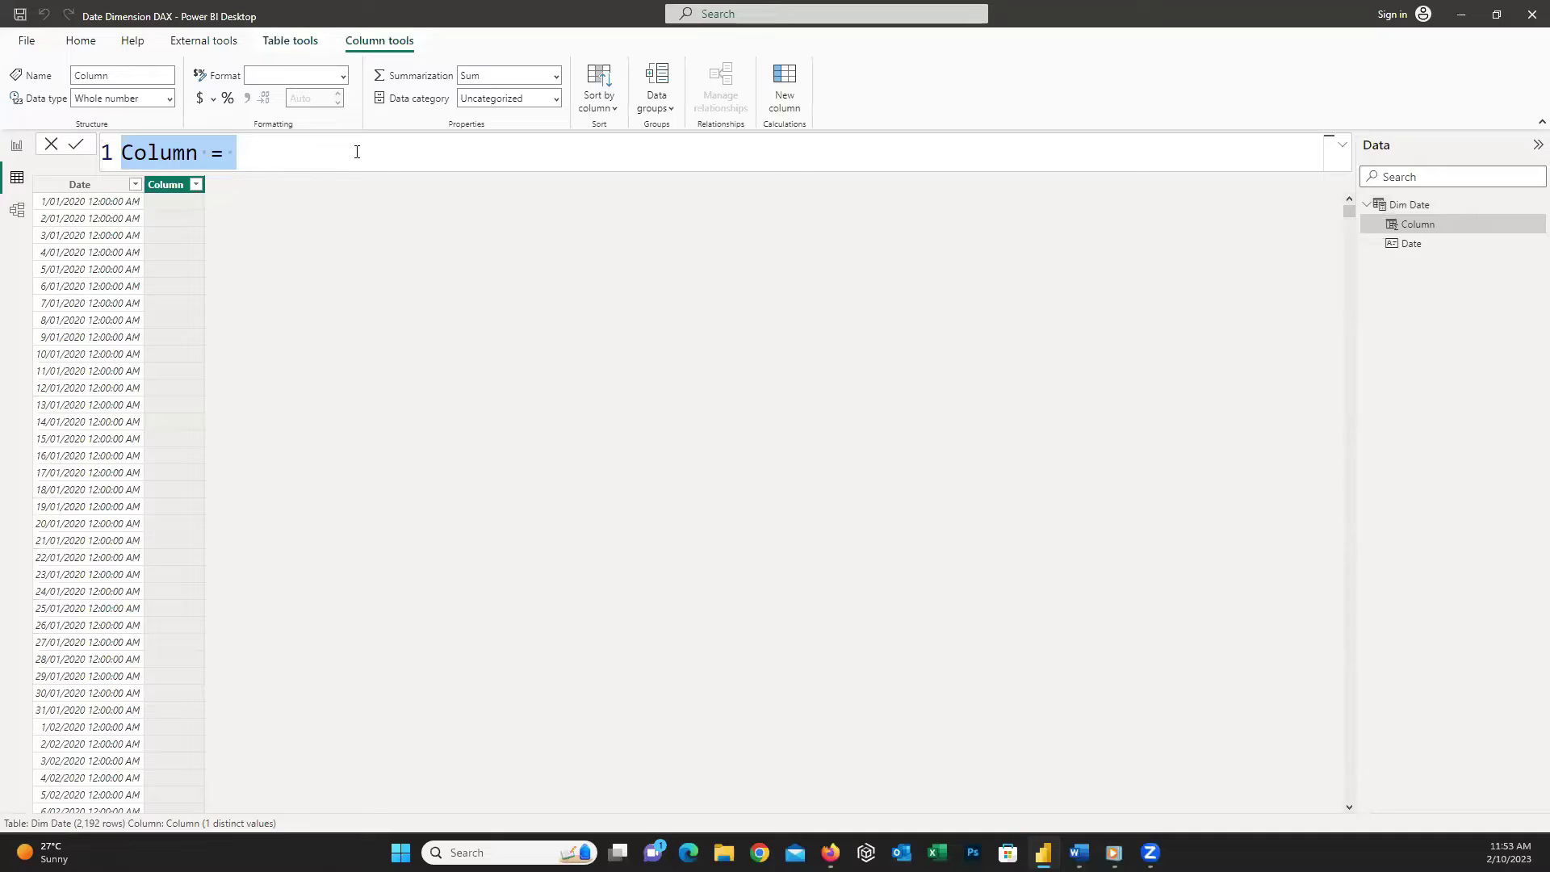
- Define the column as DateID = FORMAT([Date], "YYYYMMDD") and commit it
{"action": "type", "text": "D"}
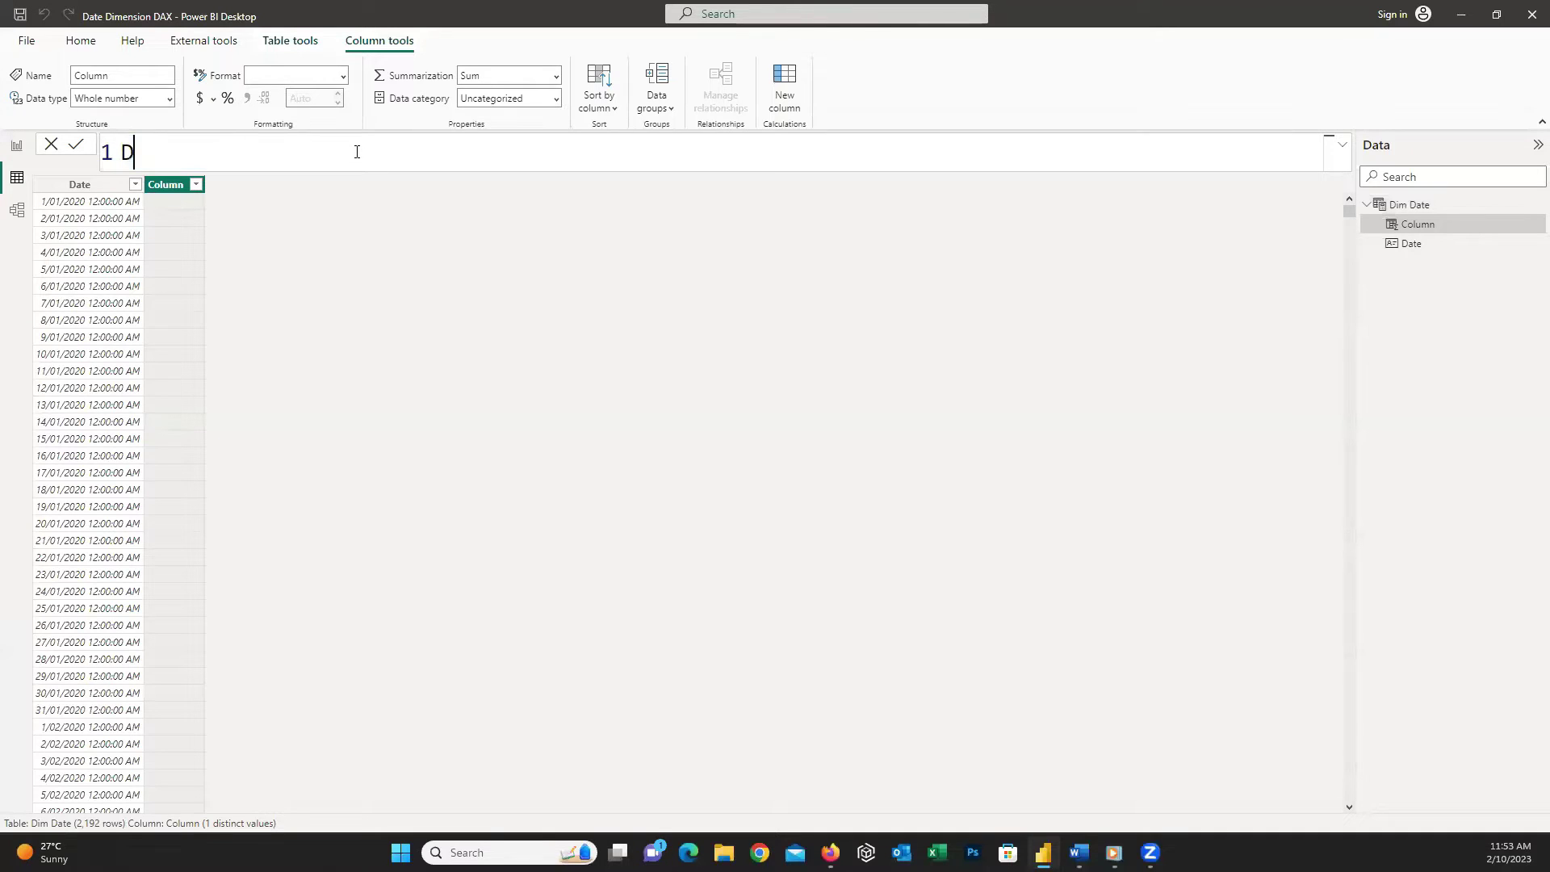
{"action": "type", "text": "ateID = For"}
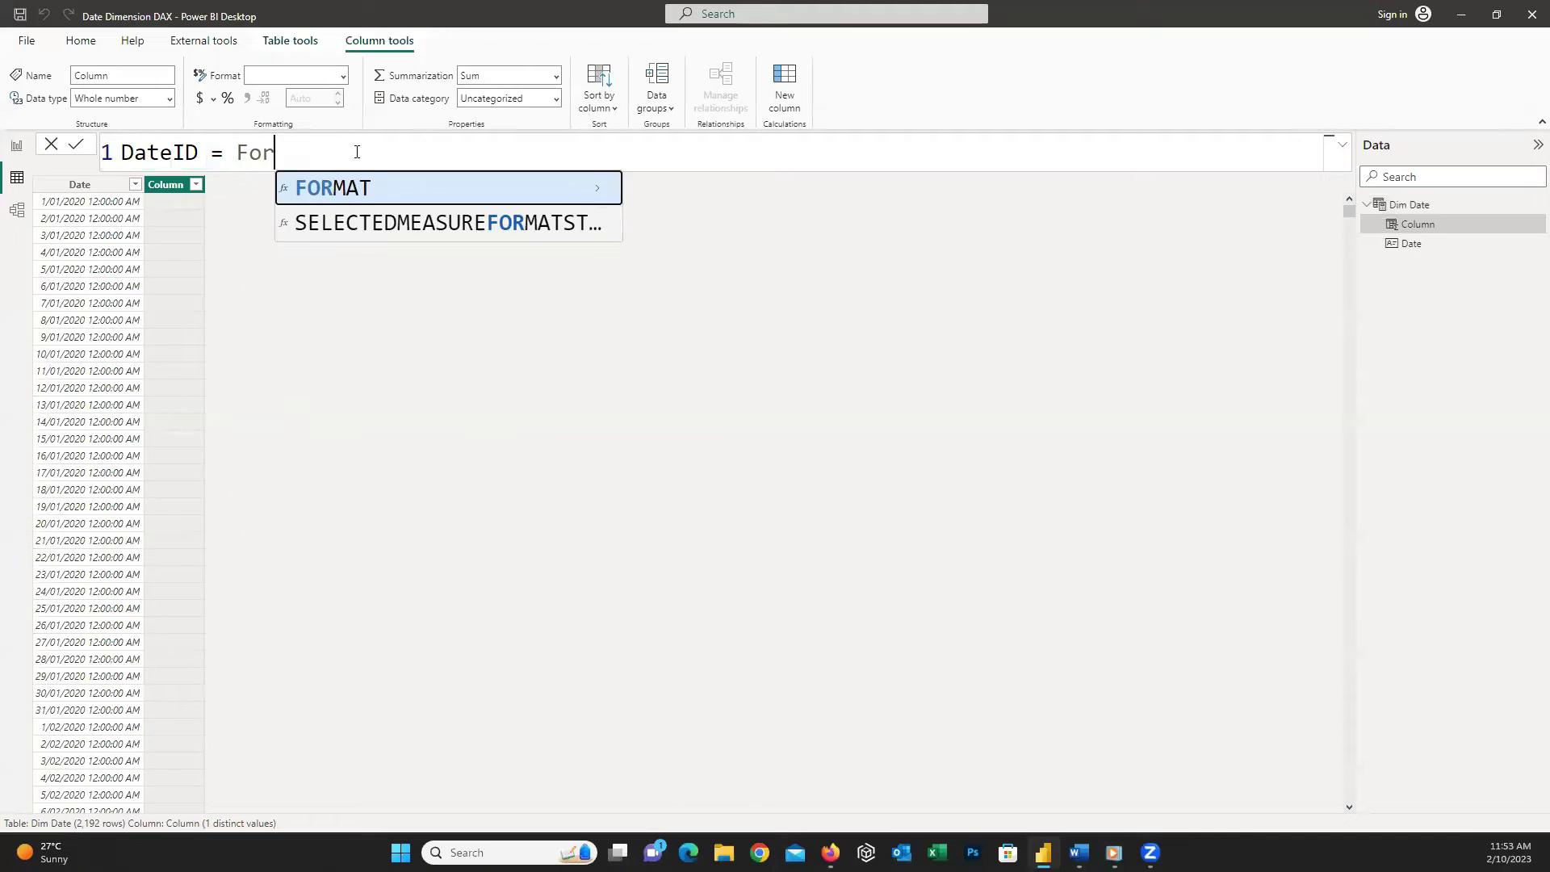
{"action": "key", "text": "Tab"}
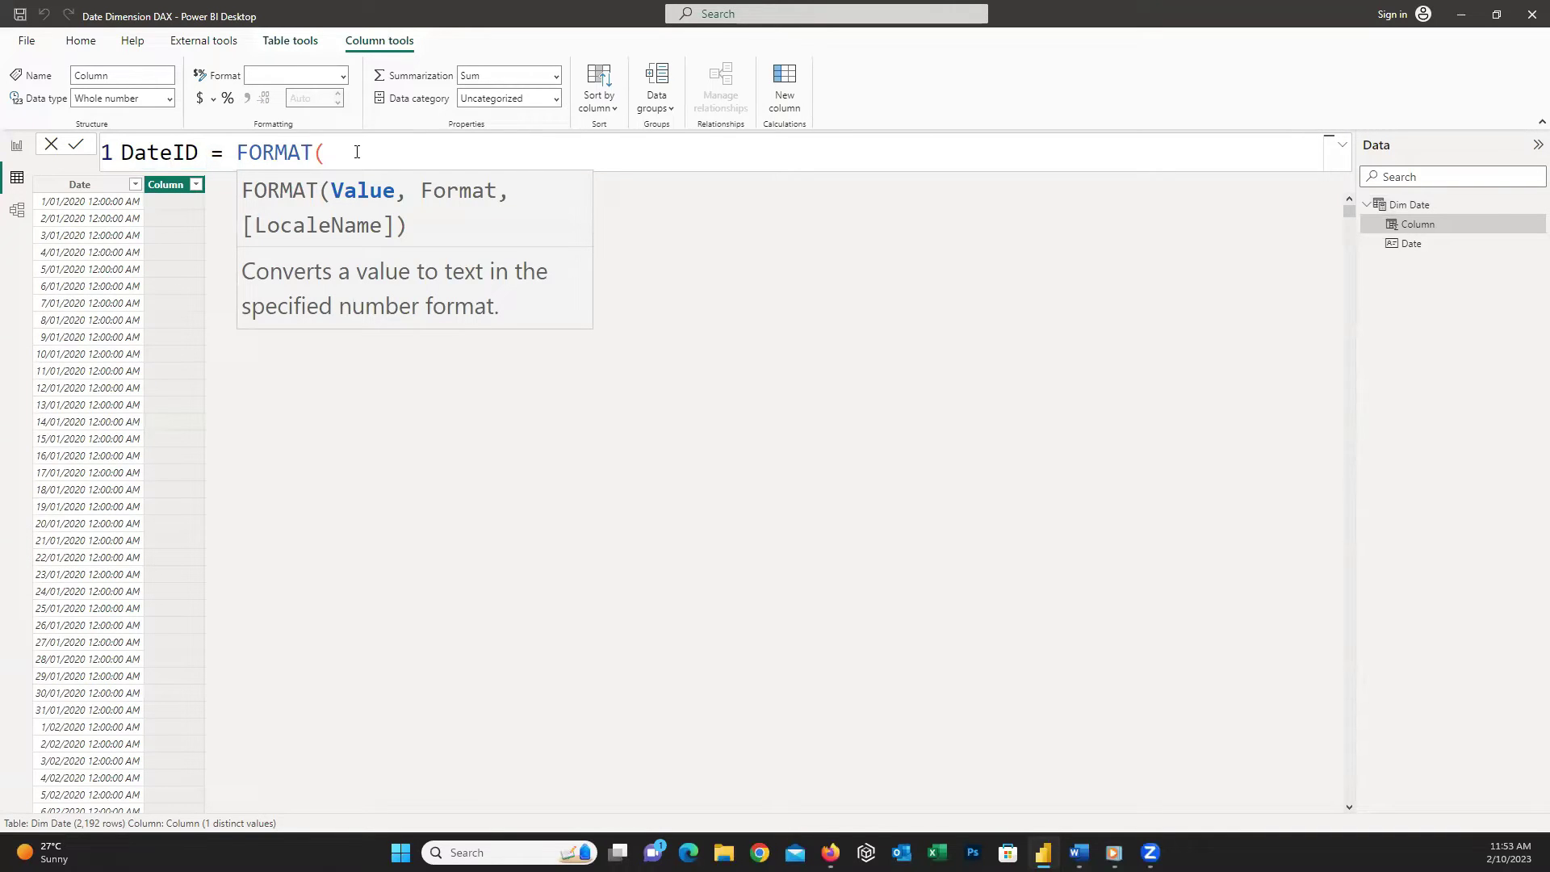
{"action": "type", "text": "dat"}
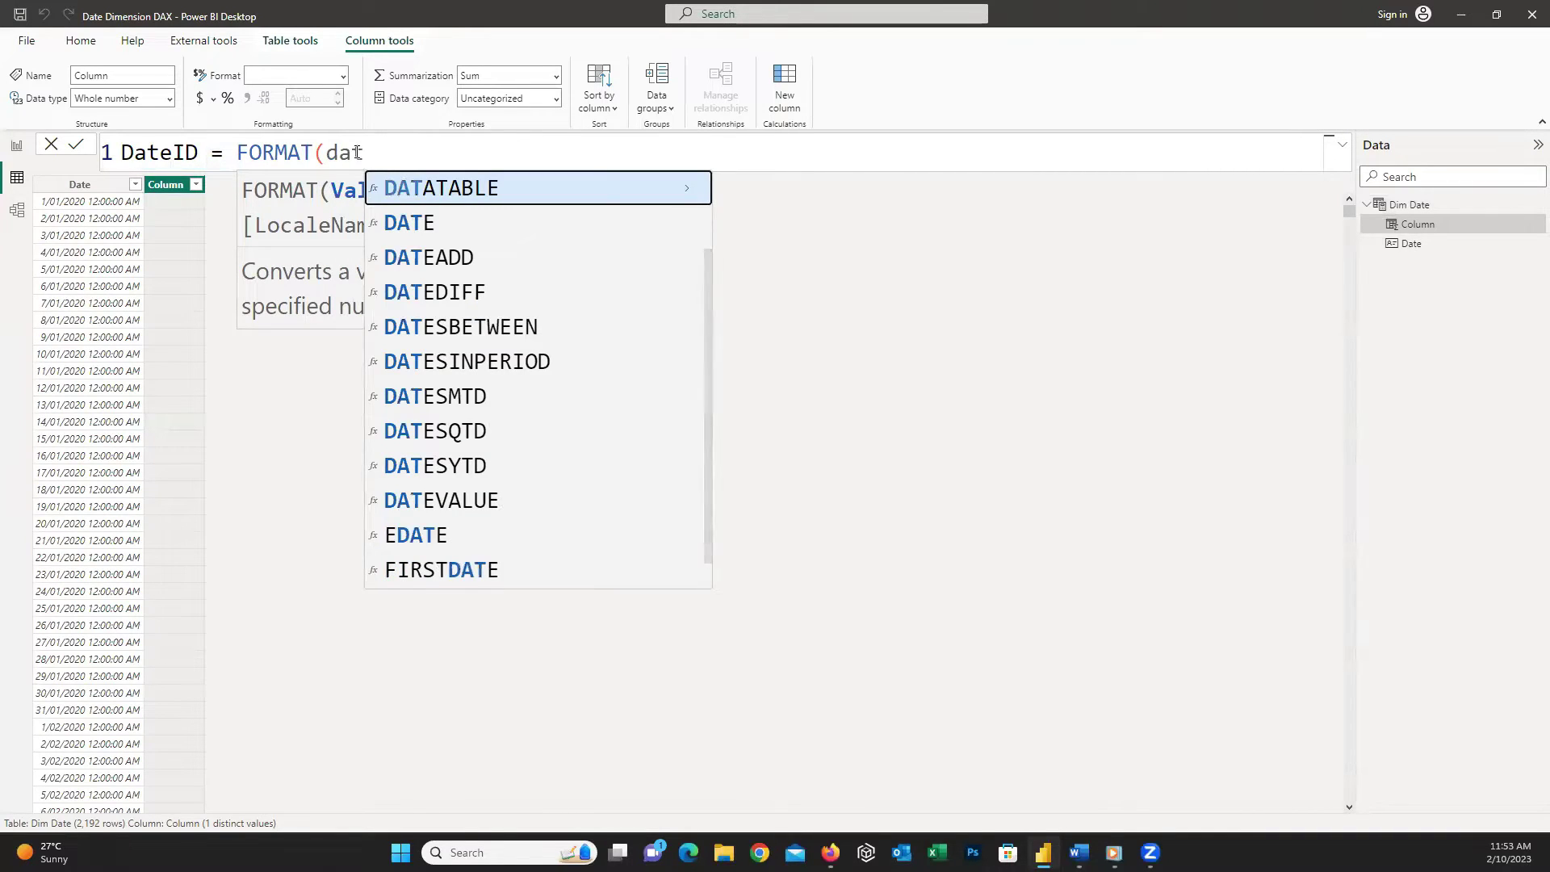
{"action": "key", "text": "BackSpace"}
{"action": "key", "text": "BackSpace"}
{"action": "key", "text": "BackSpace"}
{"action": "type", "text": "[D"}
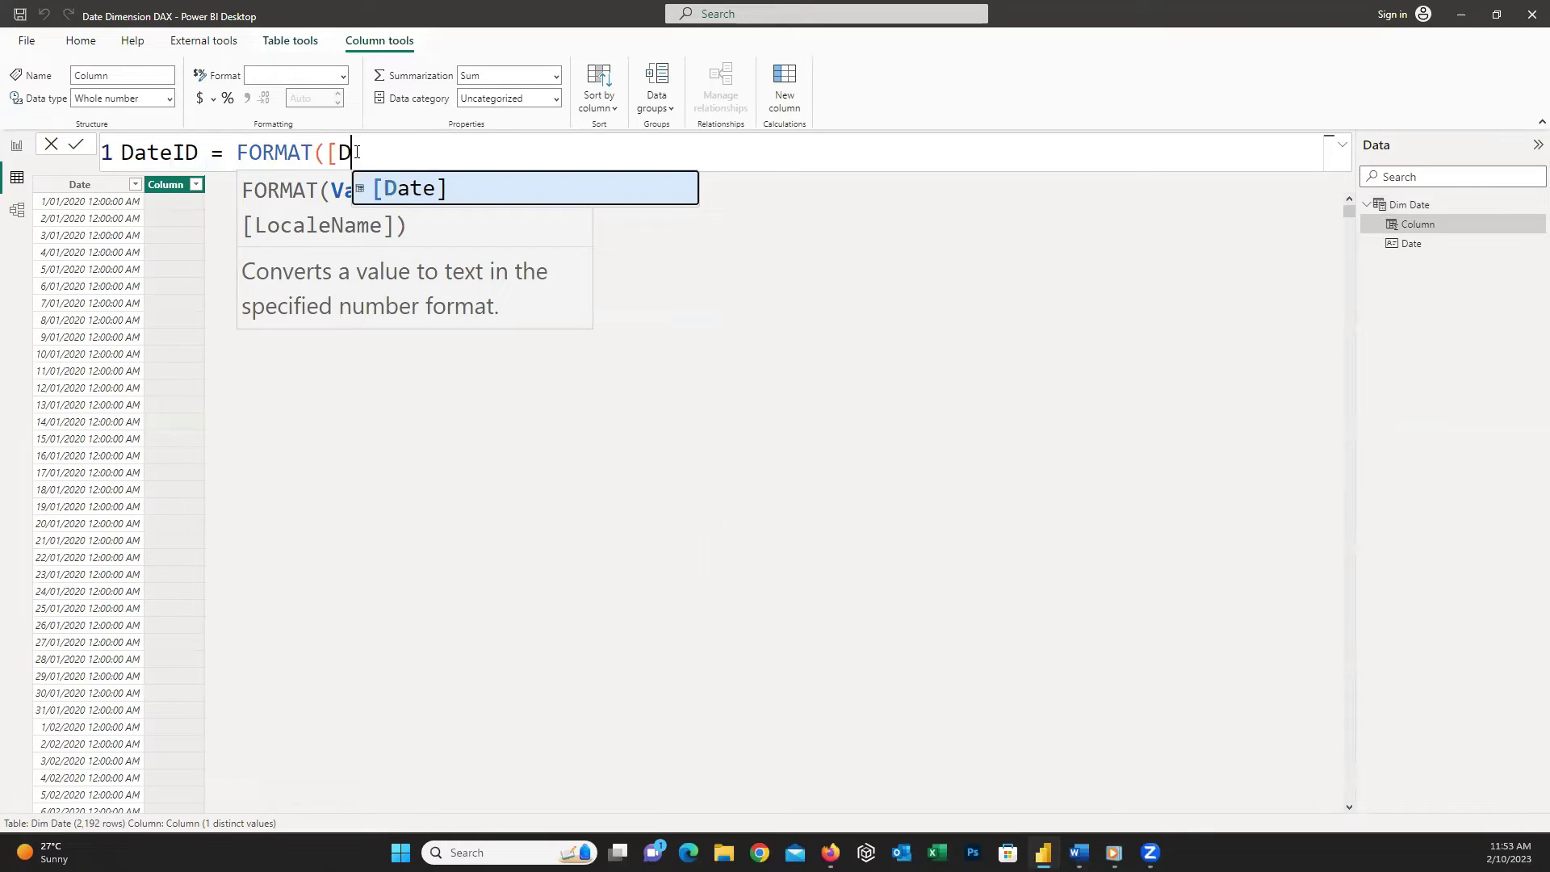
{"action": "key", "text": "Tab"}
{"action": "type", "text": ","}
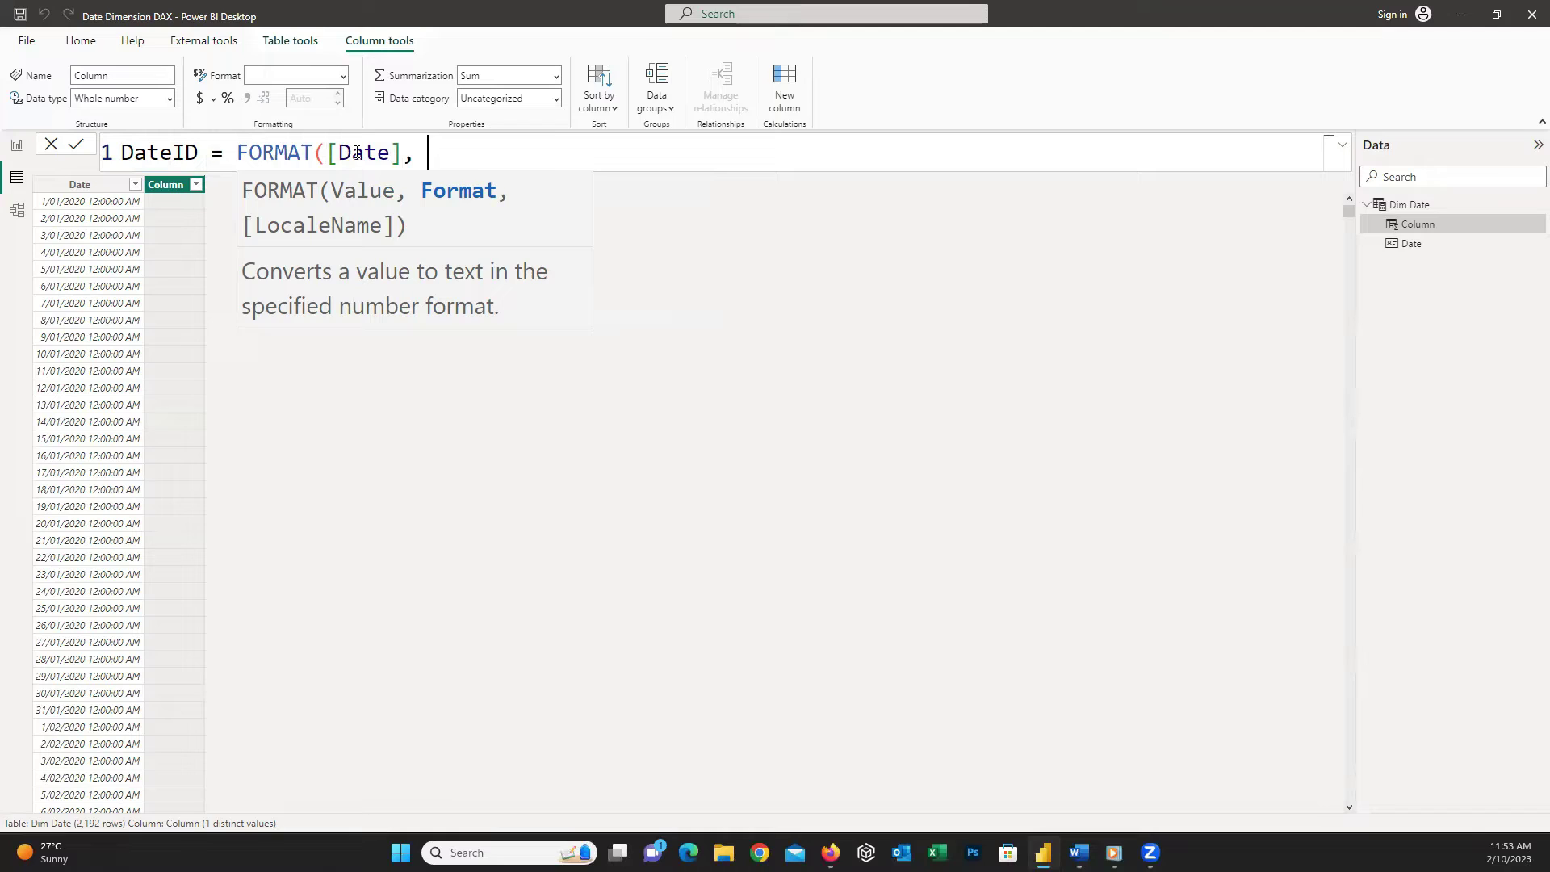
{"action": "type", "text": "\"YYYYMMDD\""}
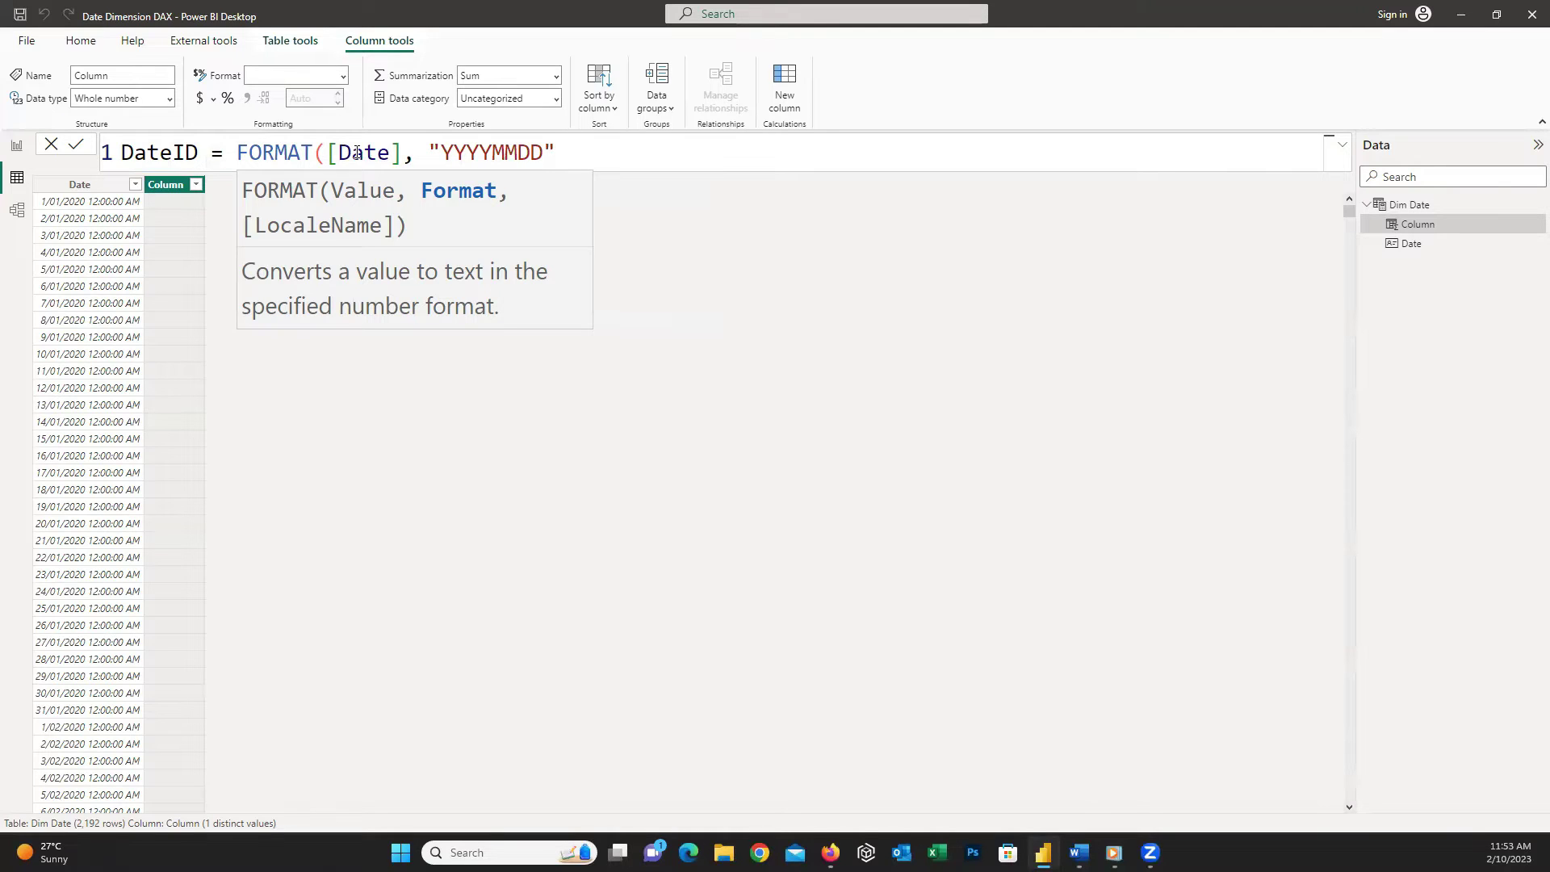
{"action": "type", "text": ")"}
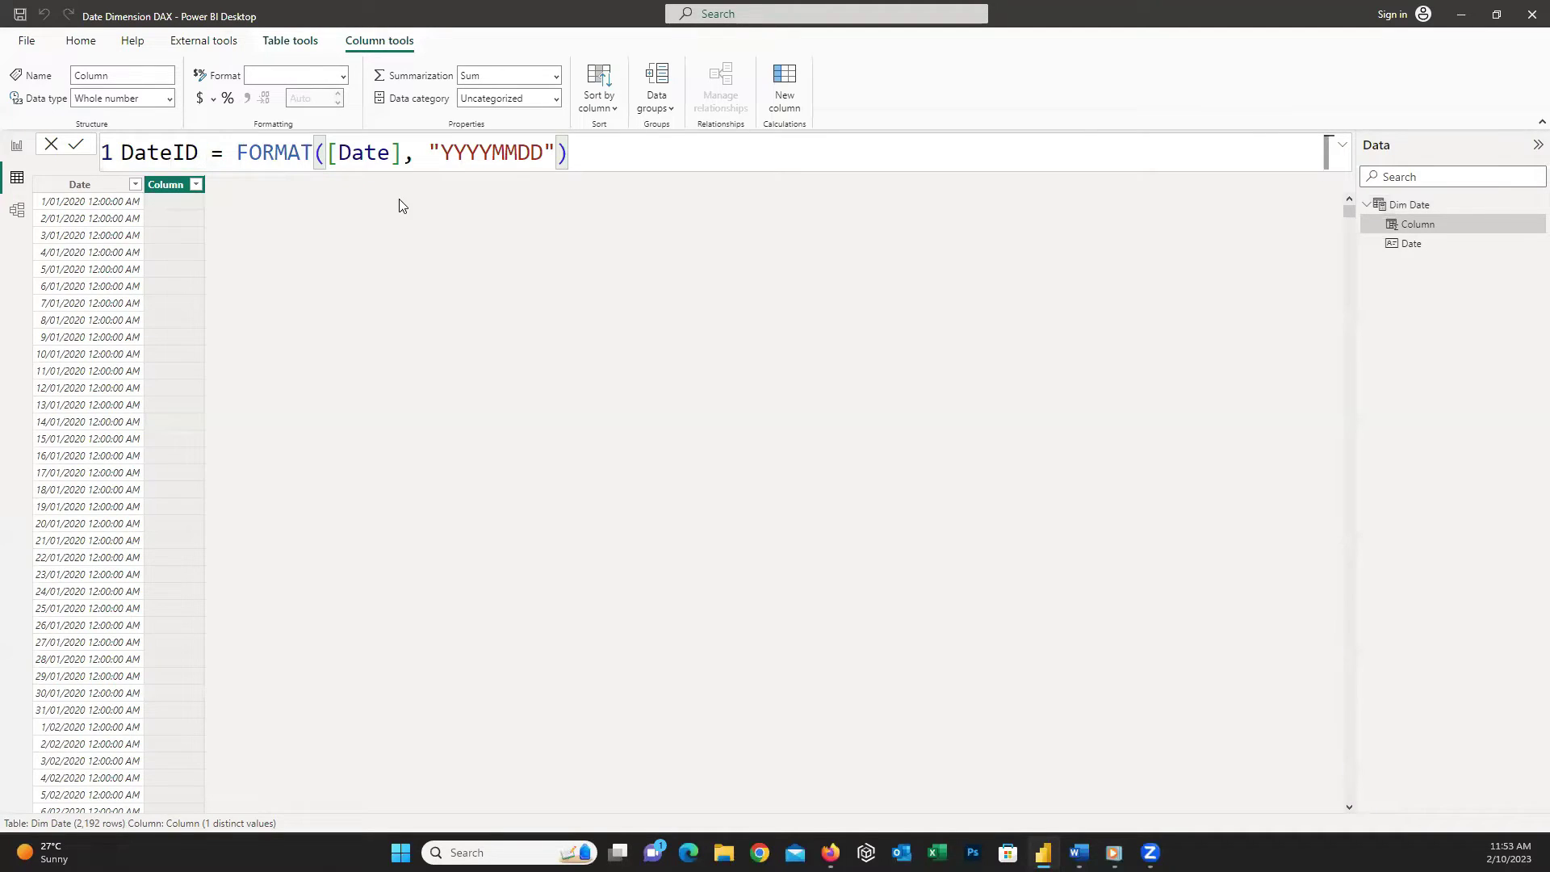
{"action": "left_click", "coordinate": [76, 146]}
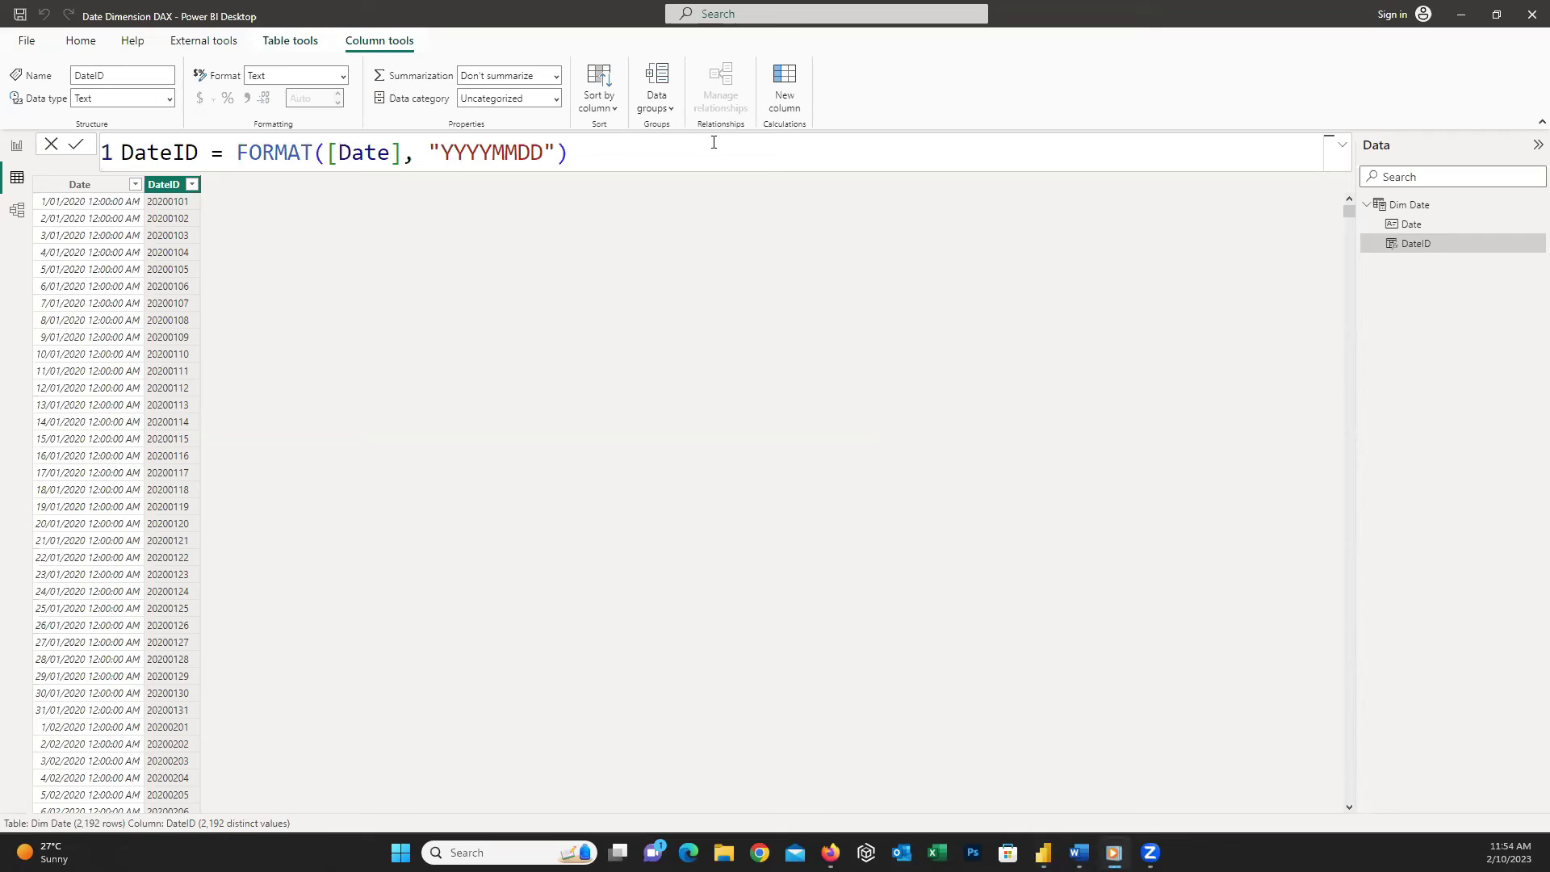
{"action": "left_click", "coordinate": [791, 96]}
- Create a Year column with the formula Year = YEAR([Date])
{"action": "left_click", "coordinate": [789, 118]}
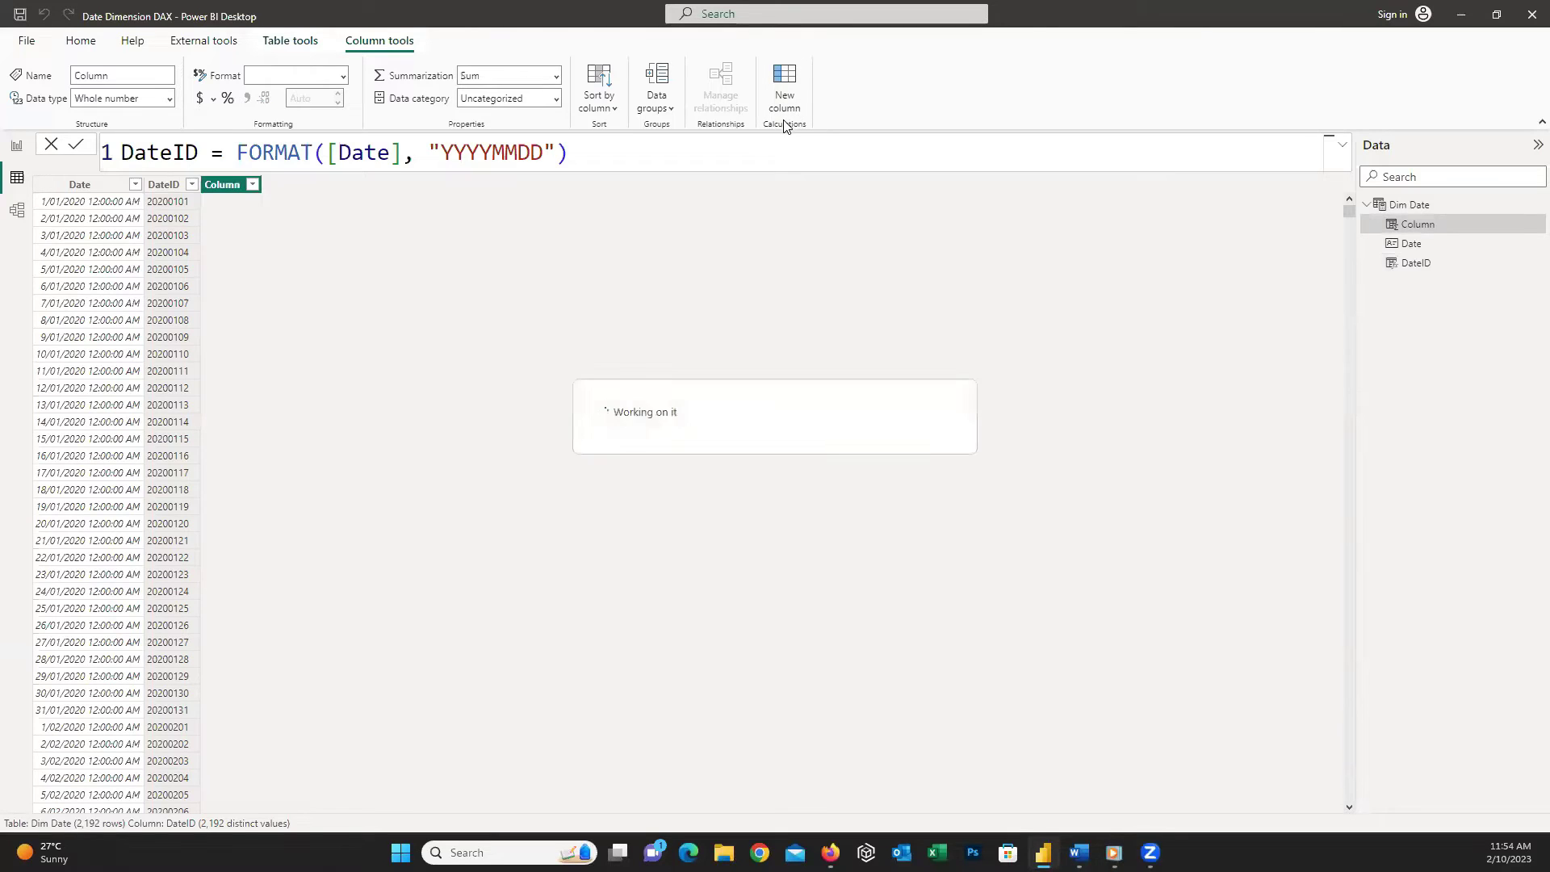
{"action": "type", "text": "Ye"}
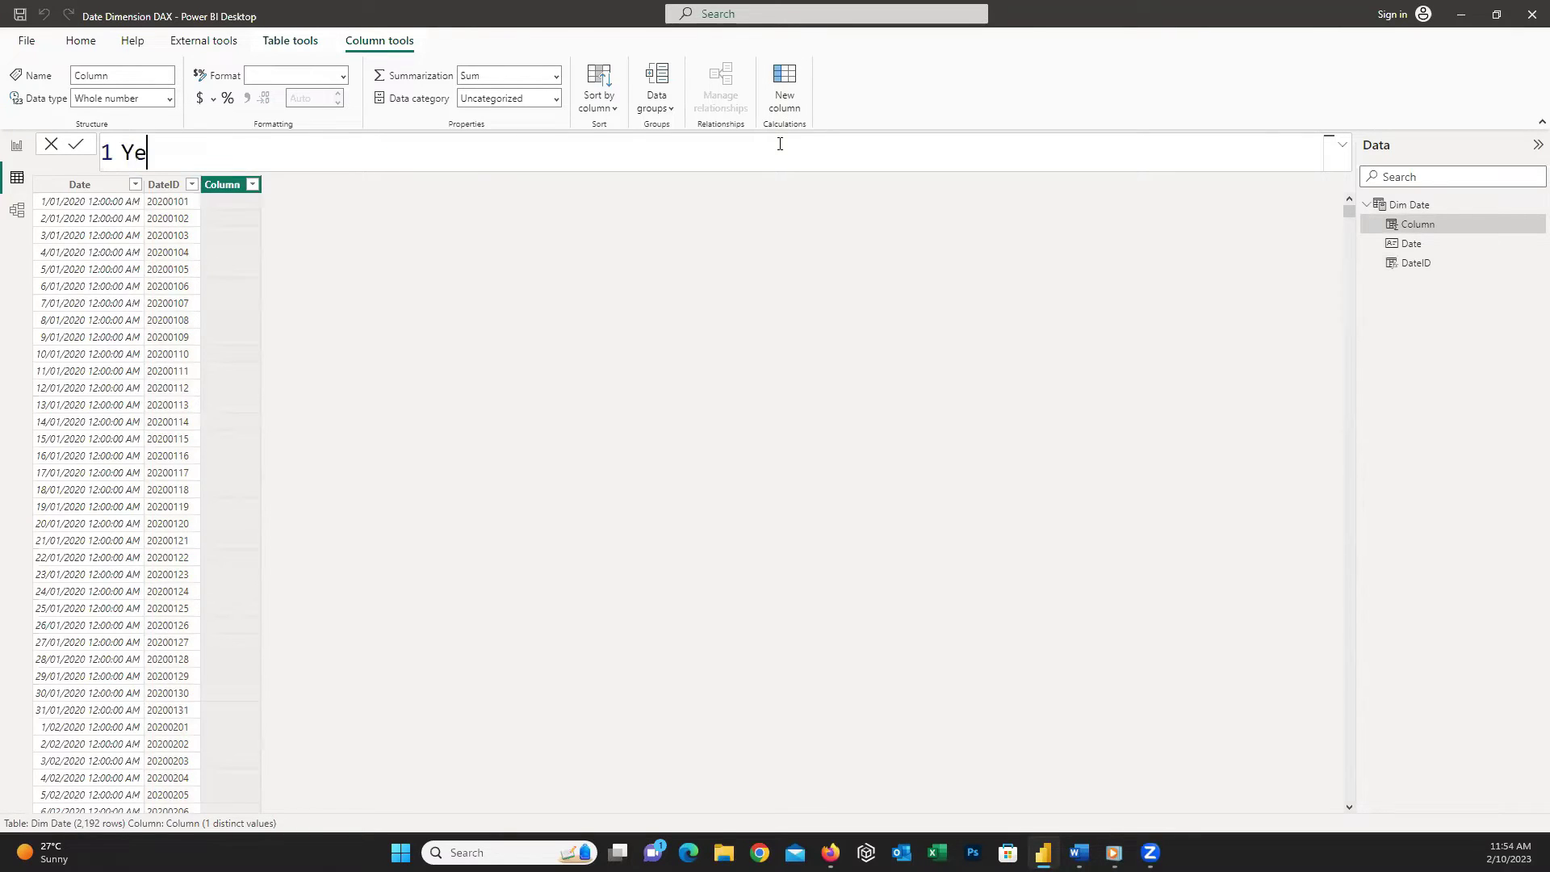
{"action": "type", "text": "ar = YEAR("}
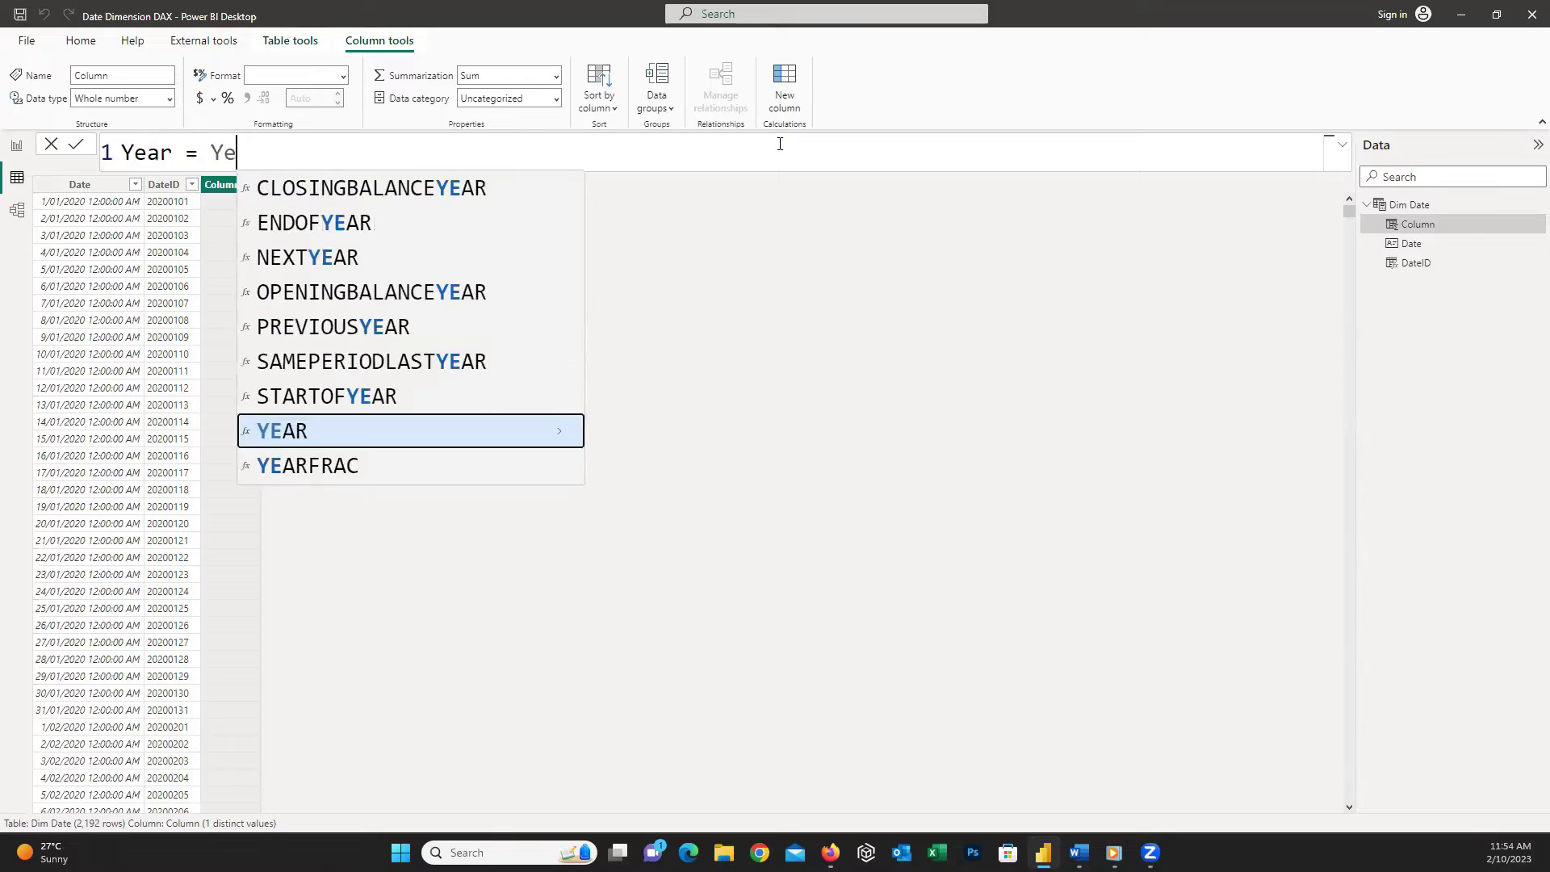
{"action": "type", "text": "[Date]"}
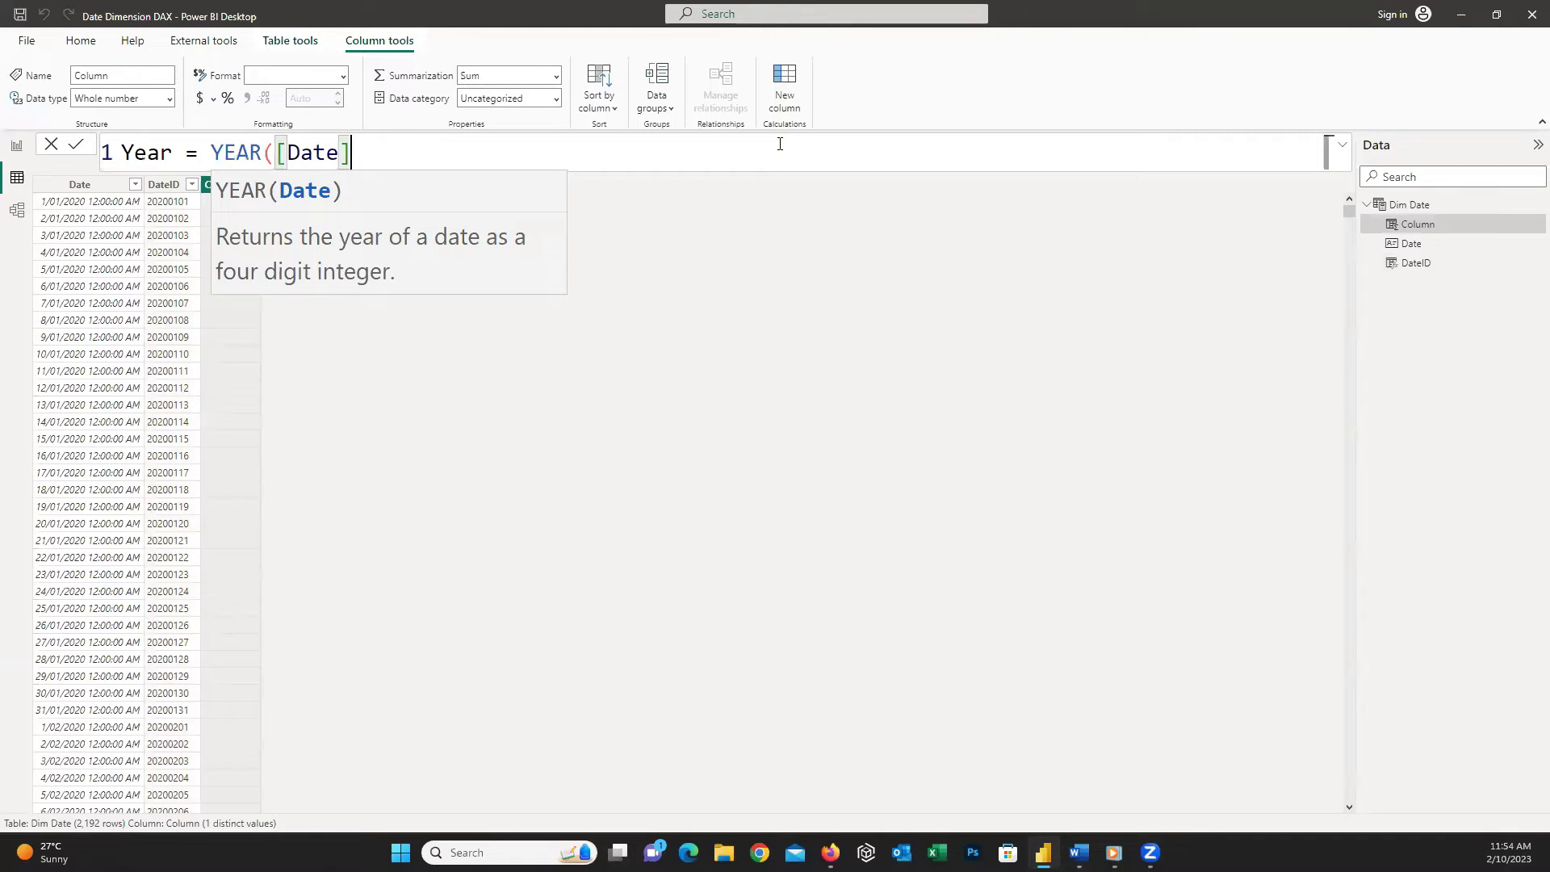
{"action": "type", "text": ")"}
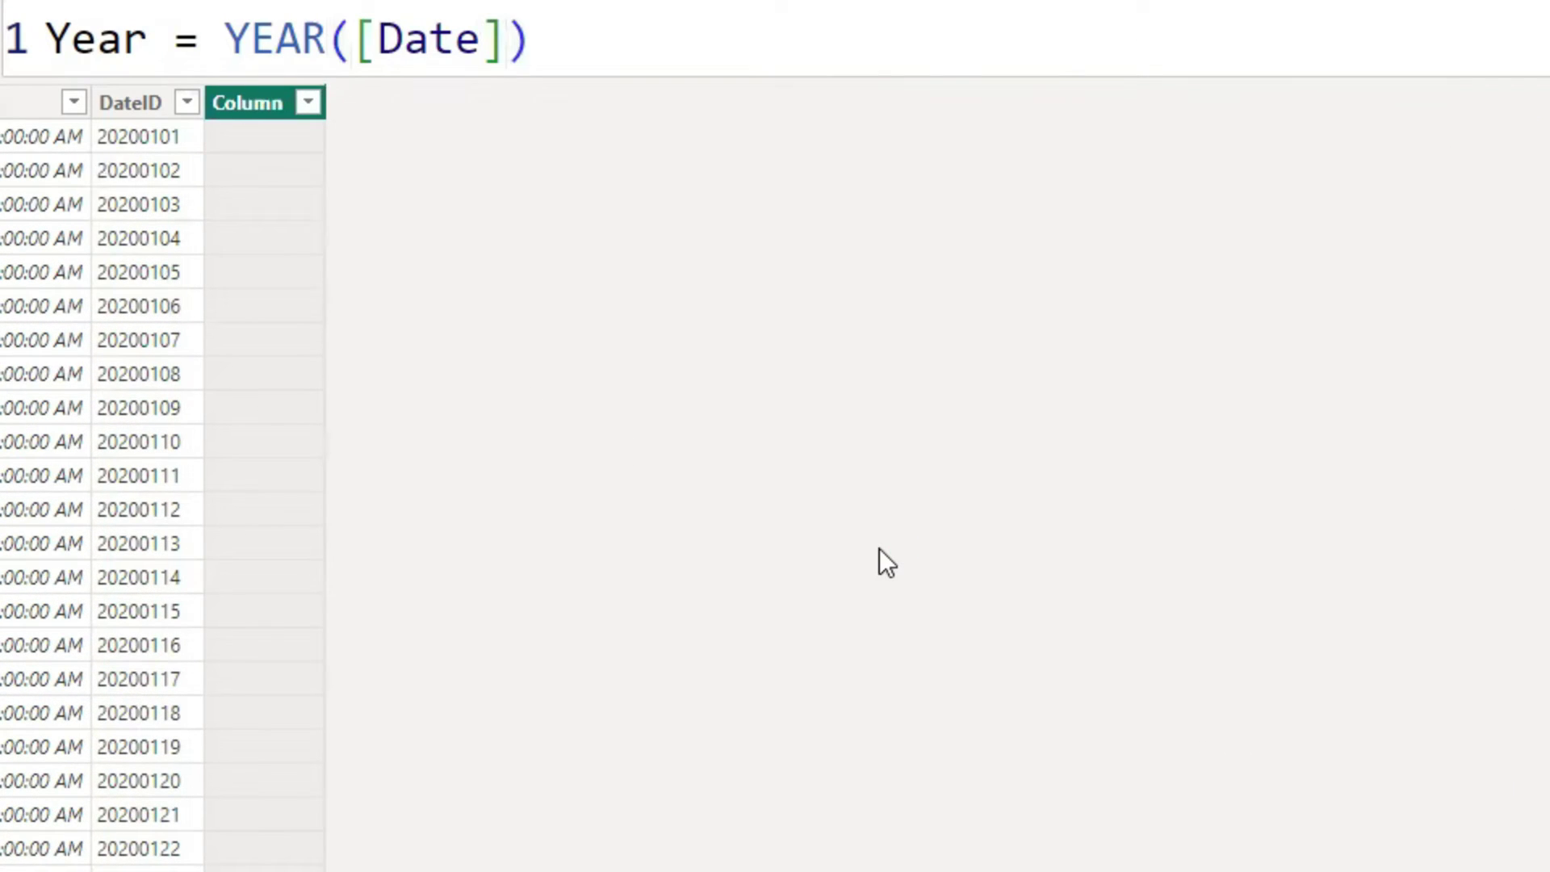
{"action": "key", "text": "Return"}
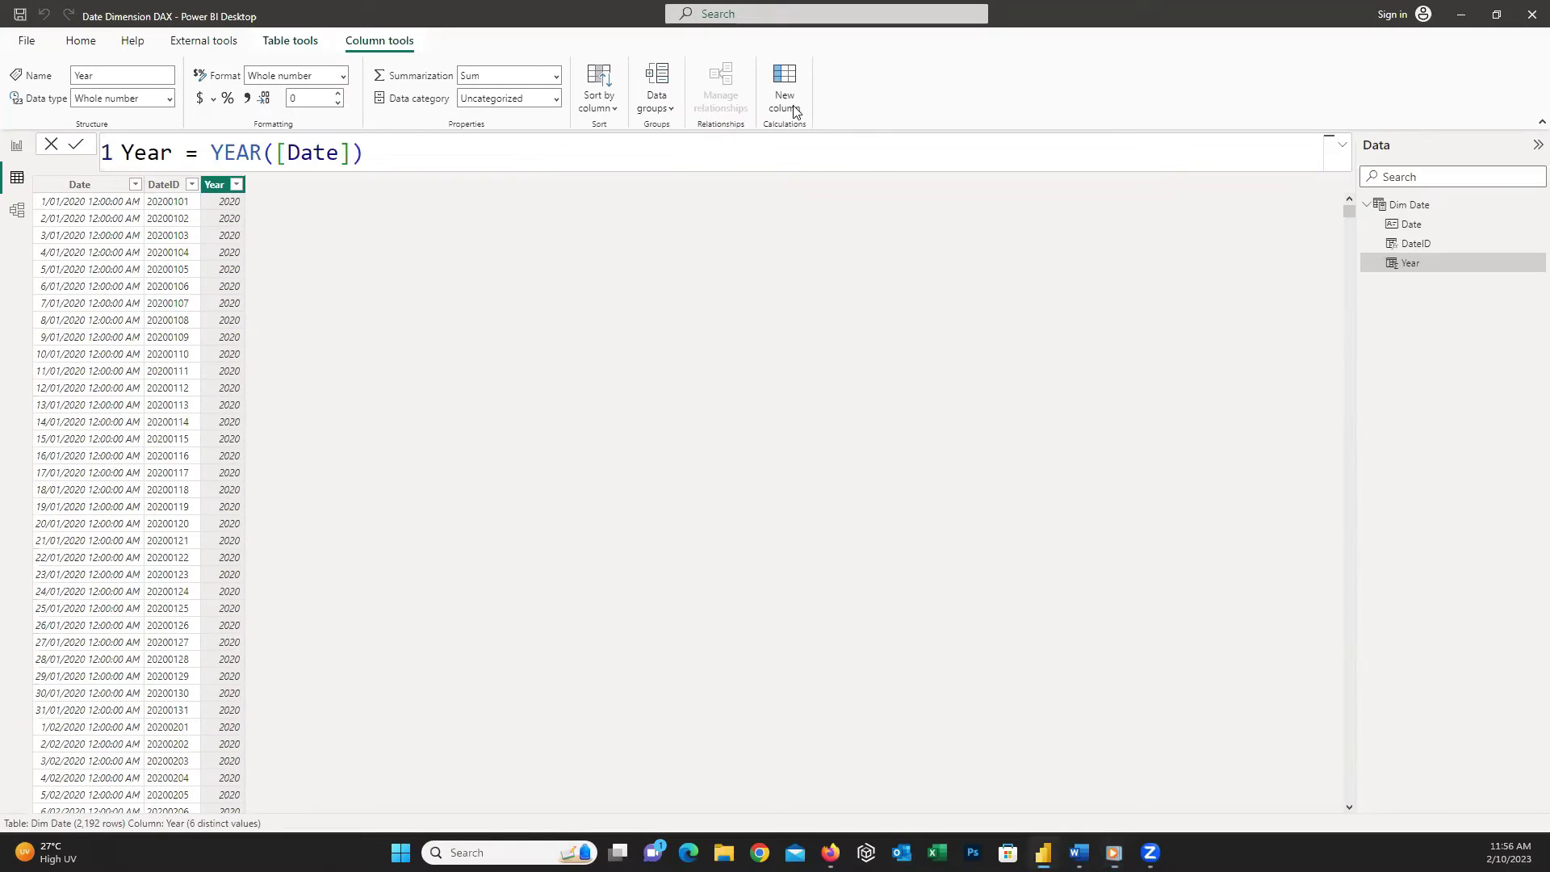
- Create a Start of Year column with DATE(YEAR([Date]), 1, 1)
{"action": "key", "text": "alt"}
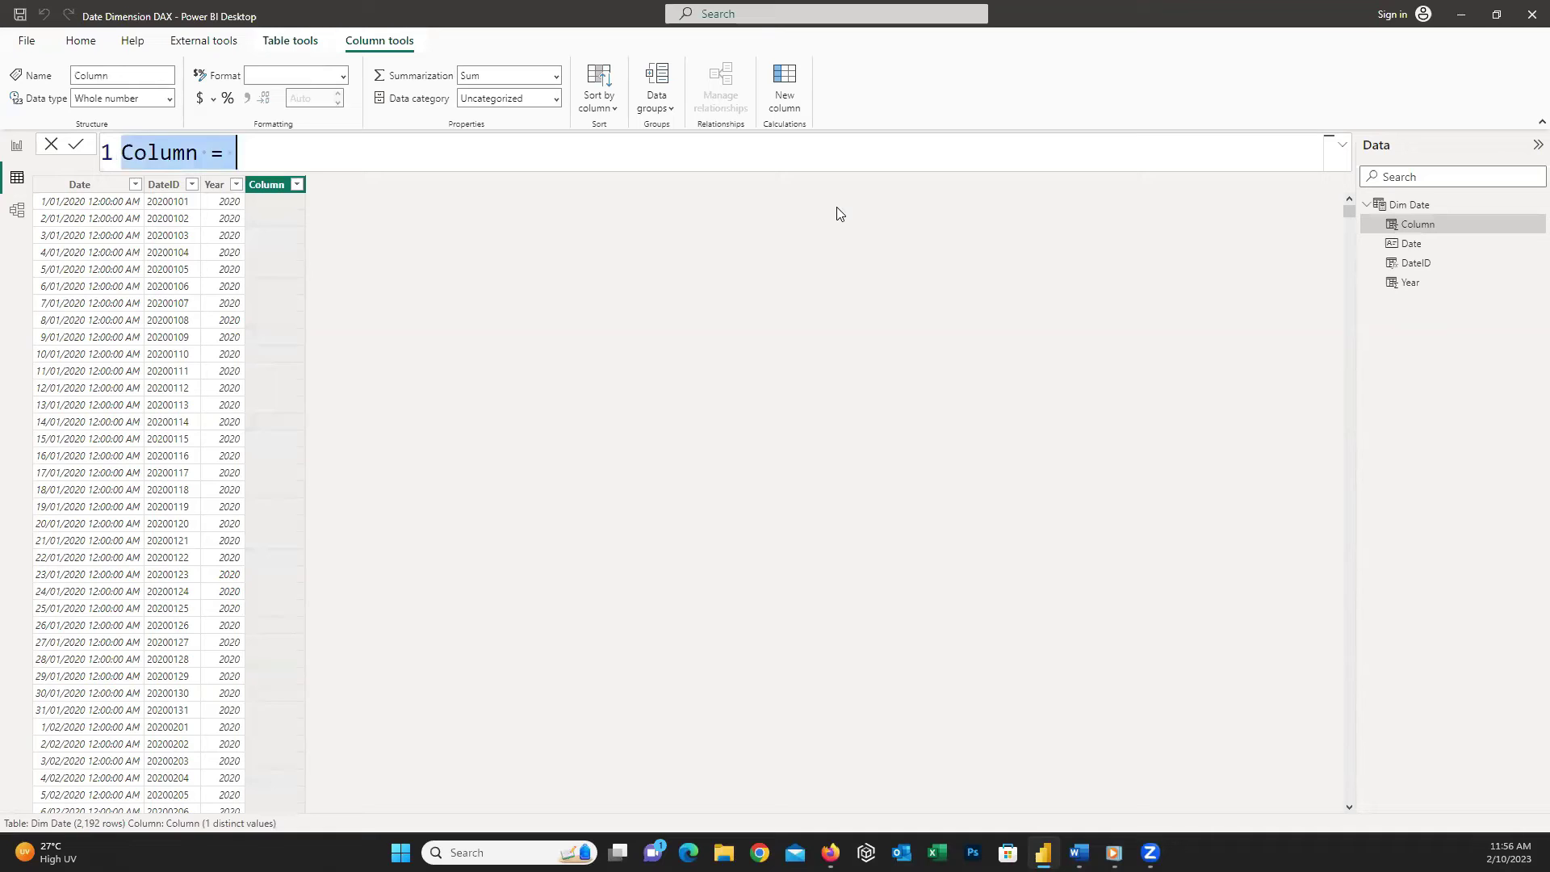
{"action": "type", "text": "Start of "}
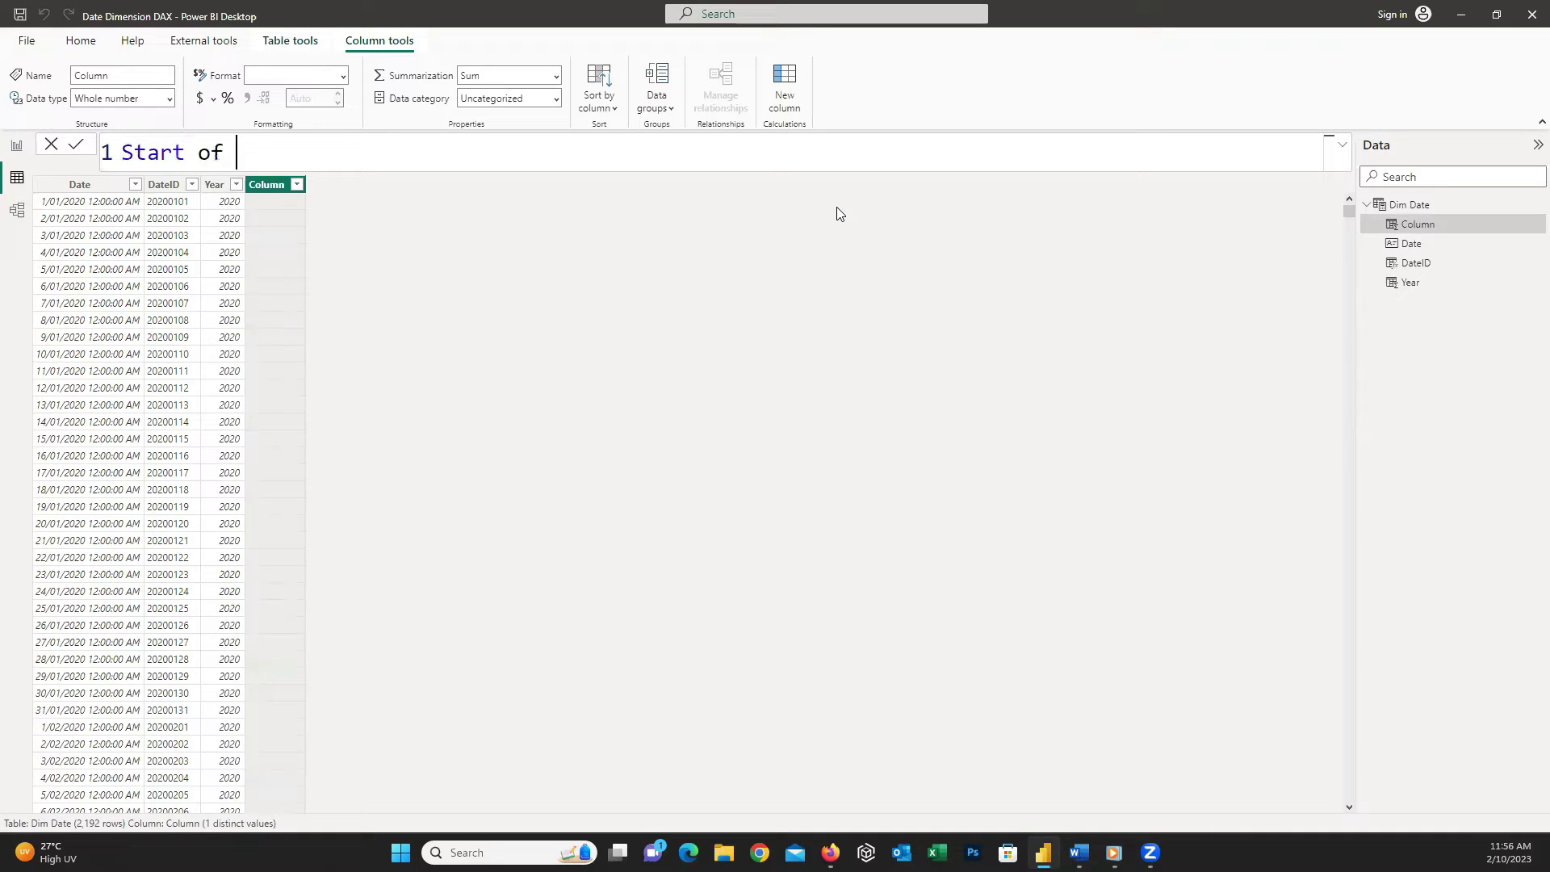
{"action": "type", "text": "Year = Date"}
{"action": "key", "text": "Tab"}
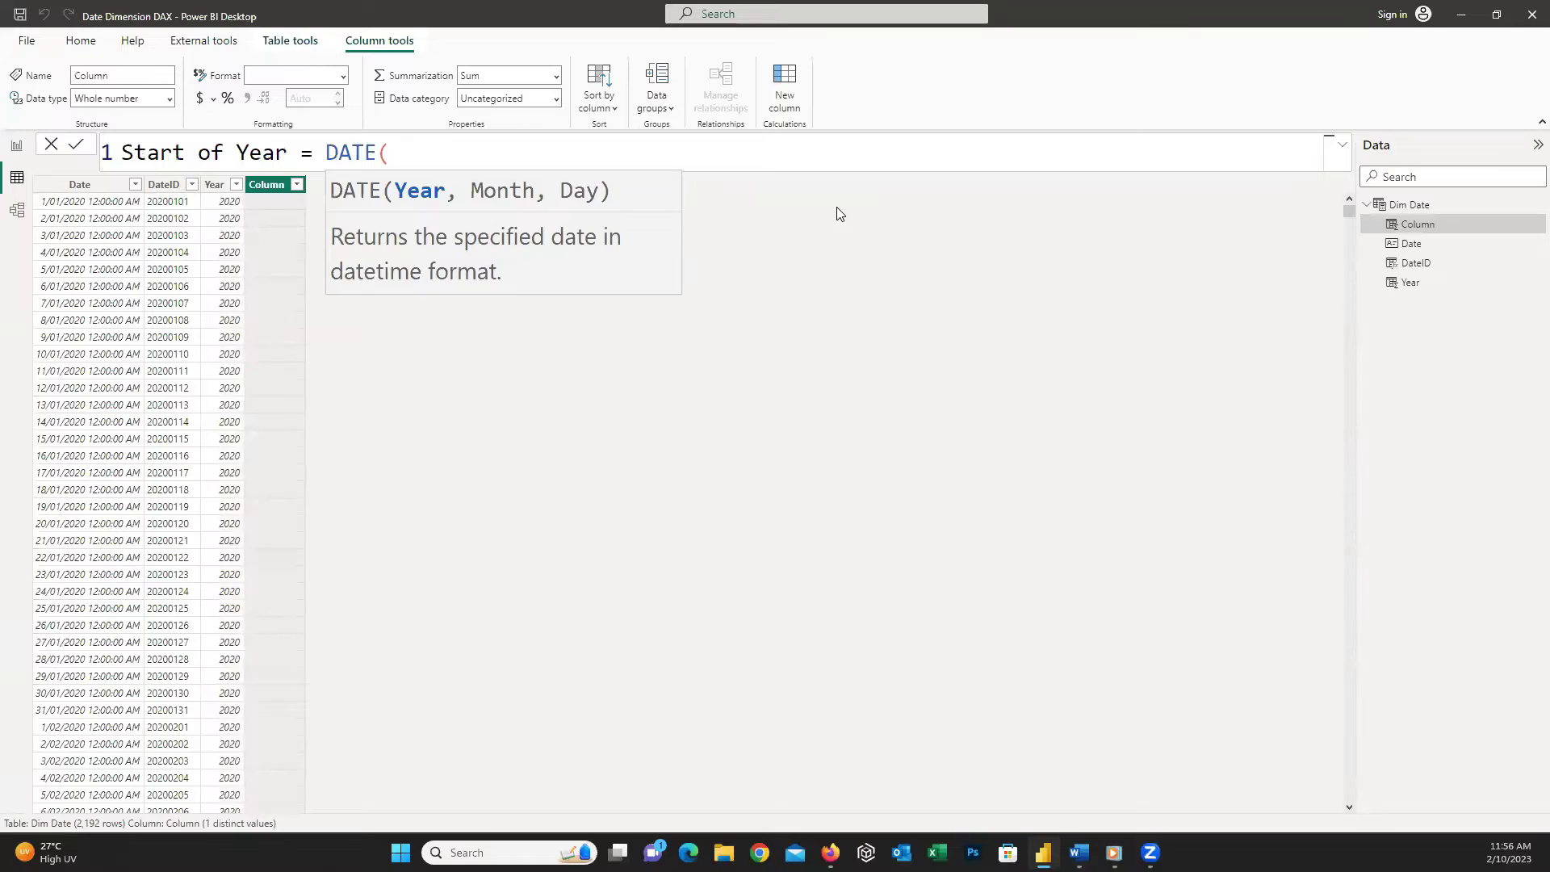
{"action": "type", "text": "Y"}
{"action": "key", "text": "Tab"}
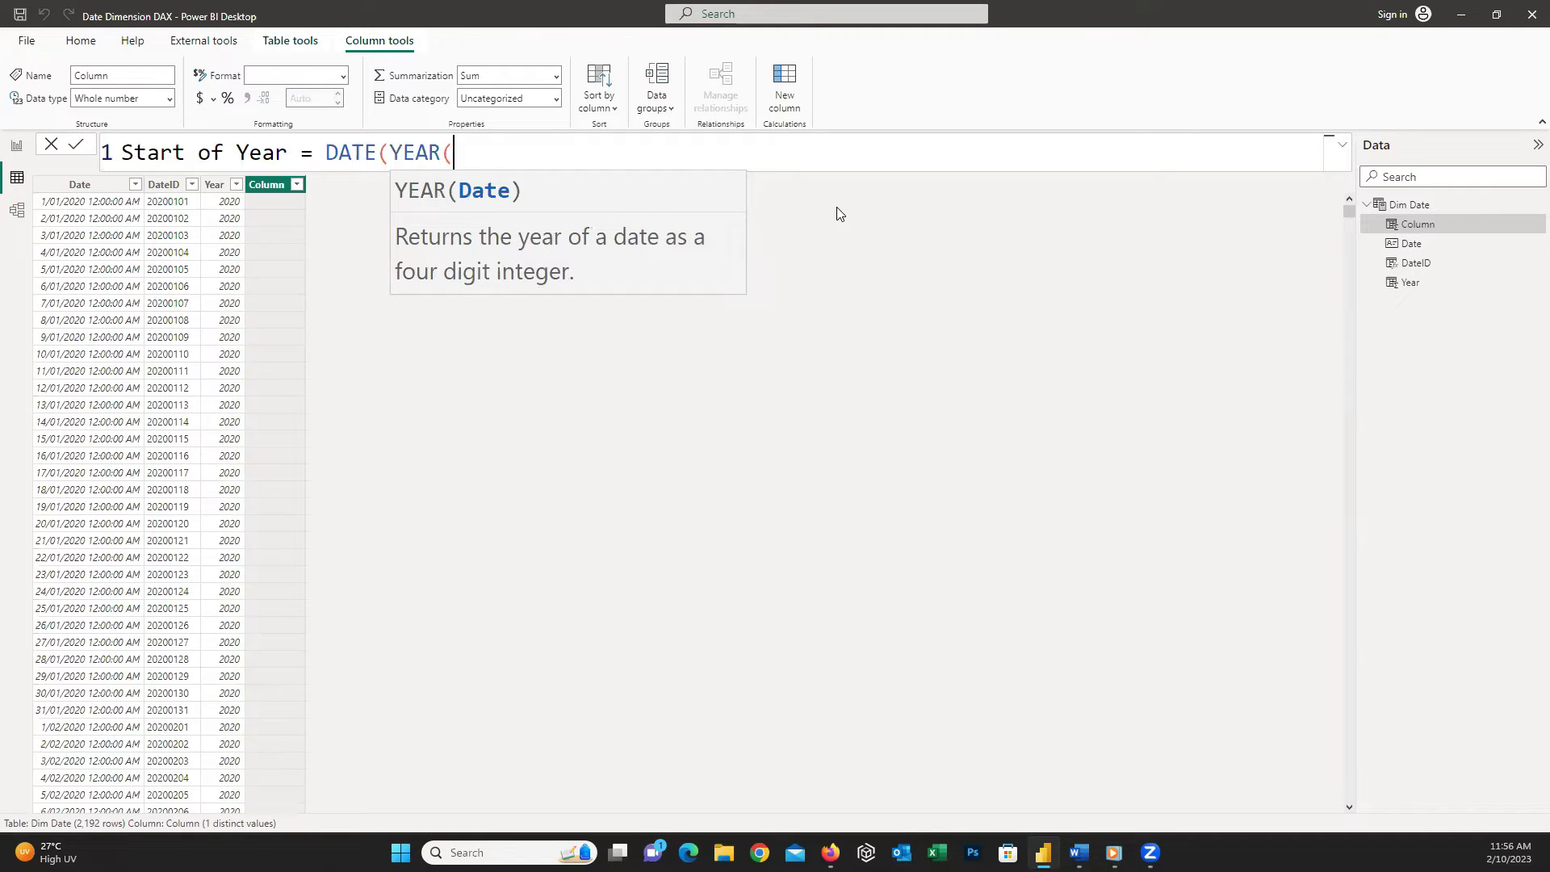
{"action": "type", "text": "[Date])"}
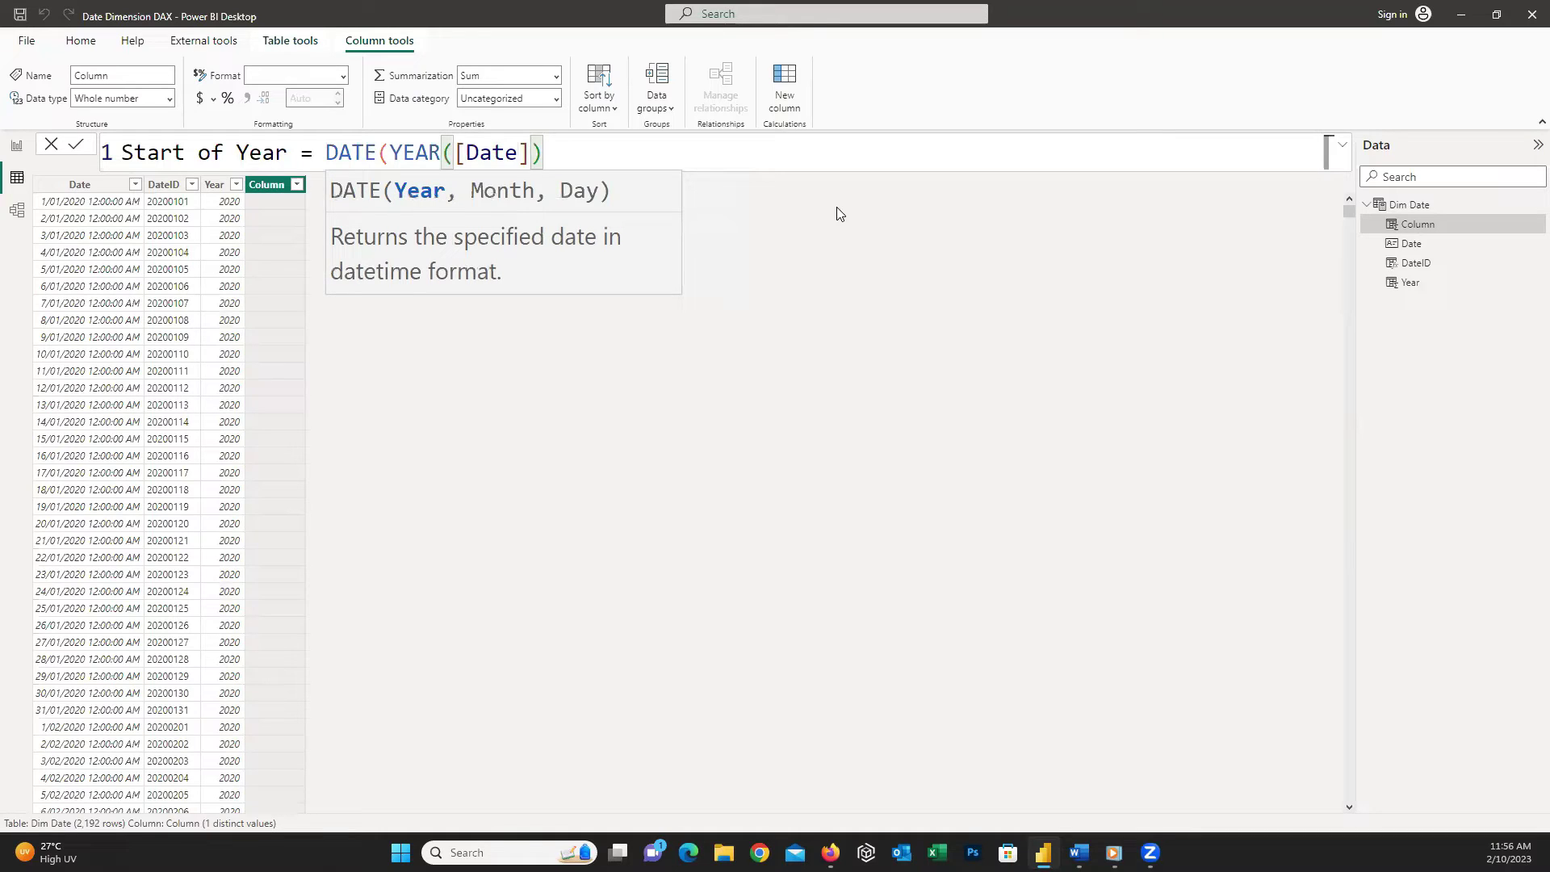
{"action": "type", "text": ", 1"}
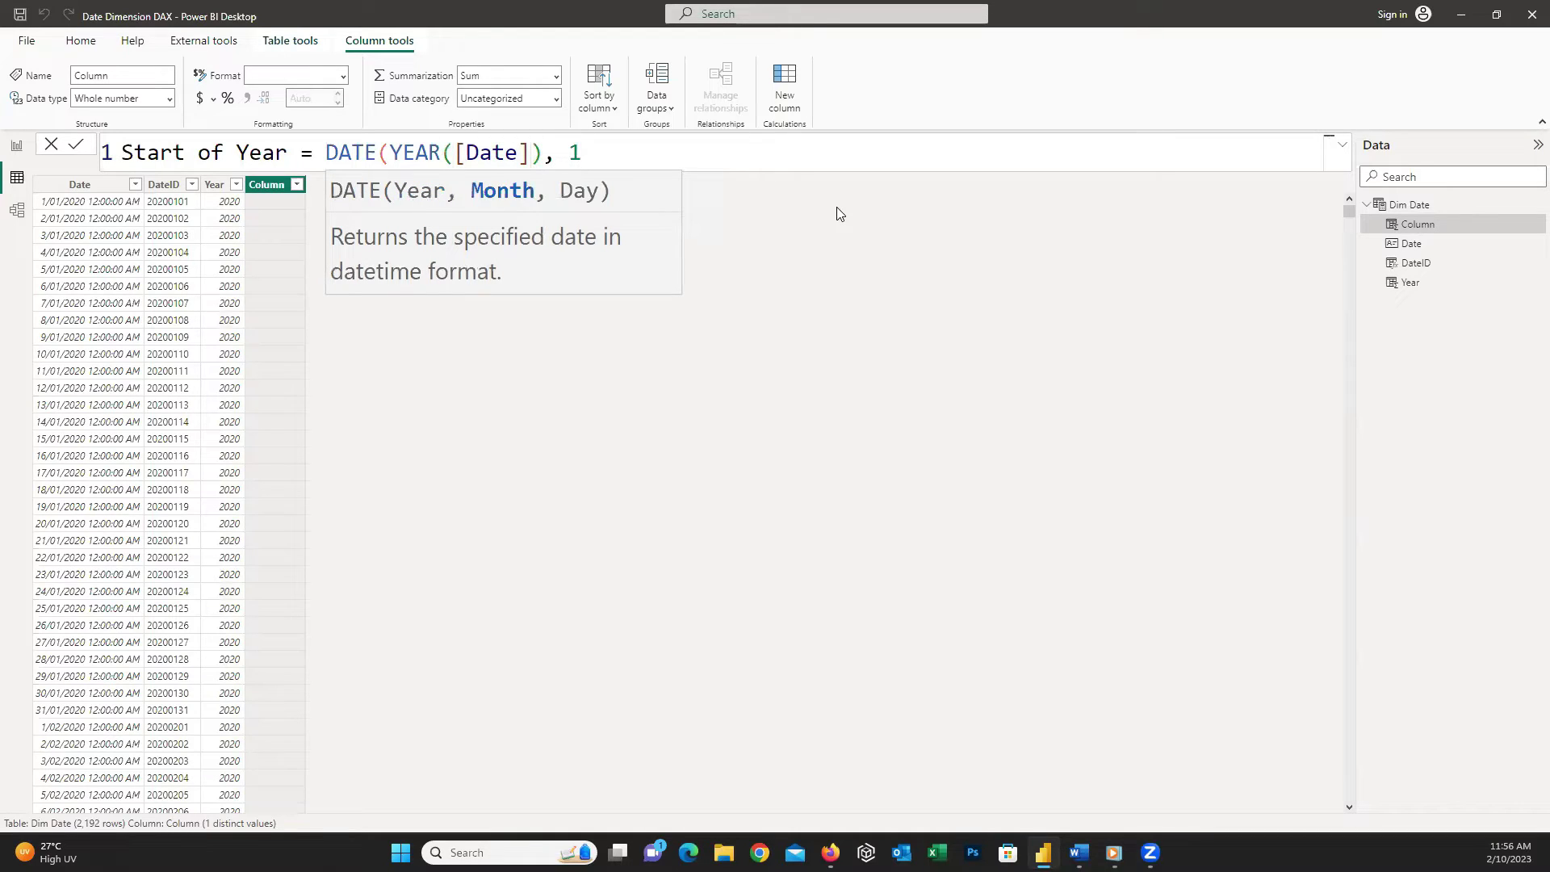
{"action": "type", "text": ", 1)"}
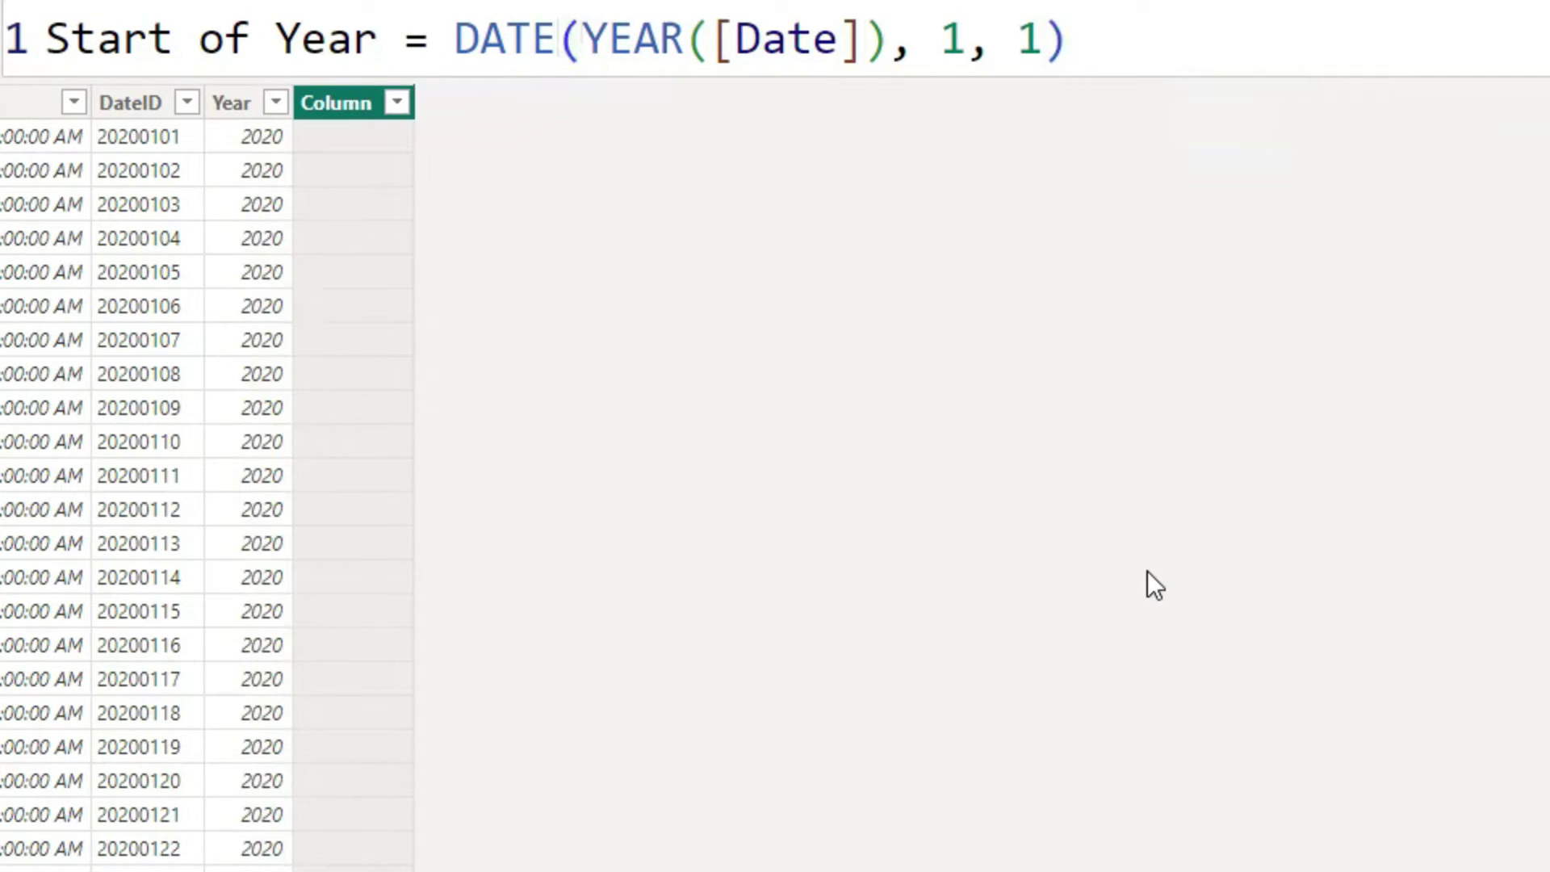
{"action": "key", "text": "Return"}
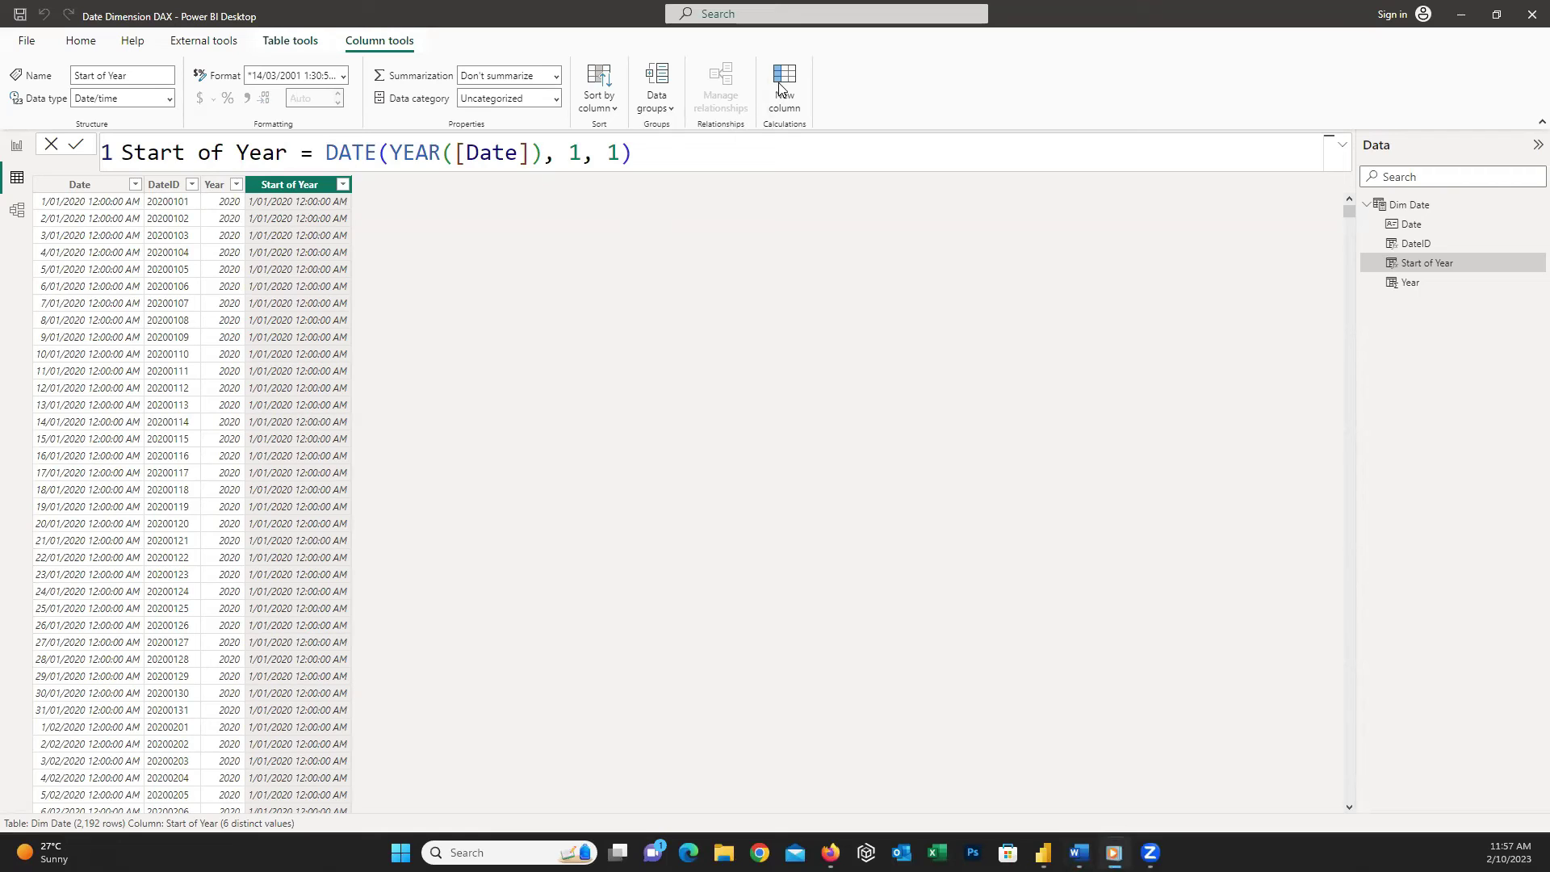
- Add an End of Year column giving December 31 of each date's year
{"action": "left_click", "coordinate": [779, 83]}
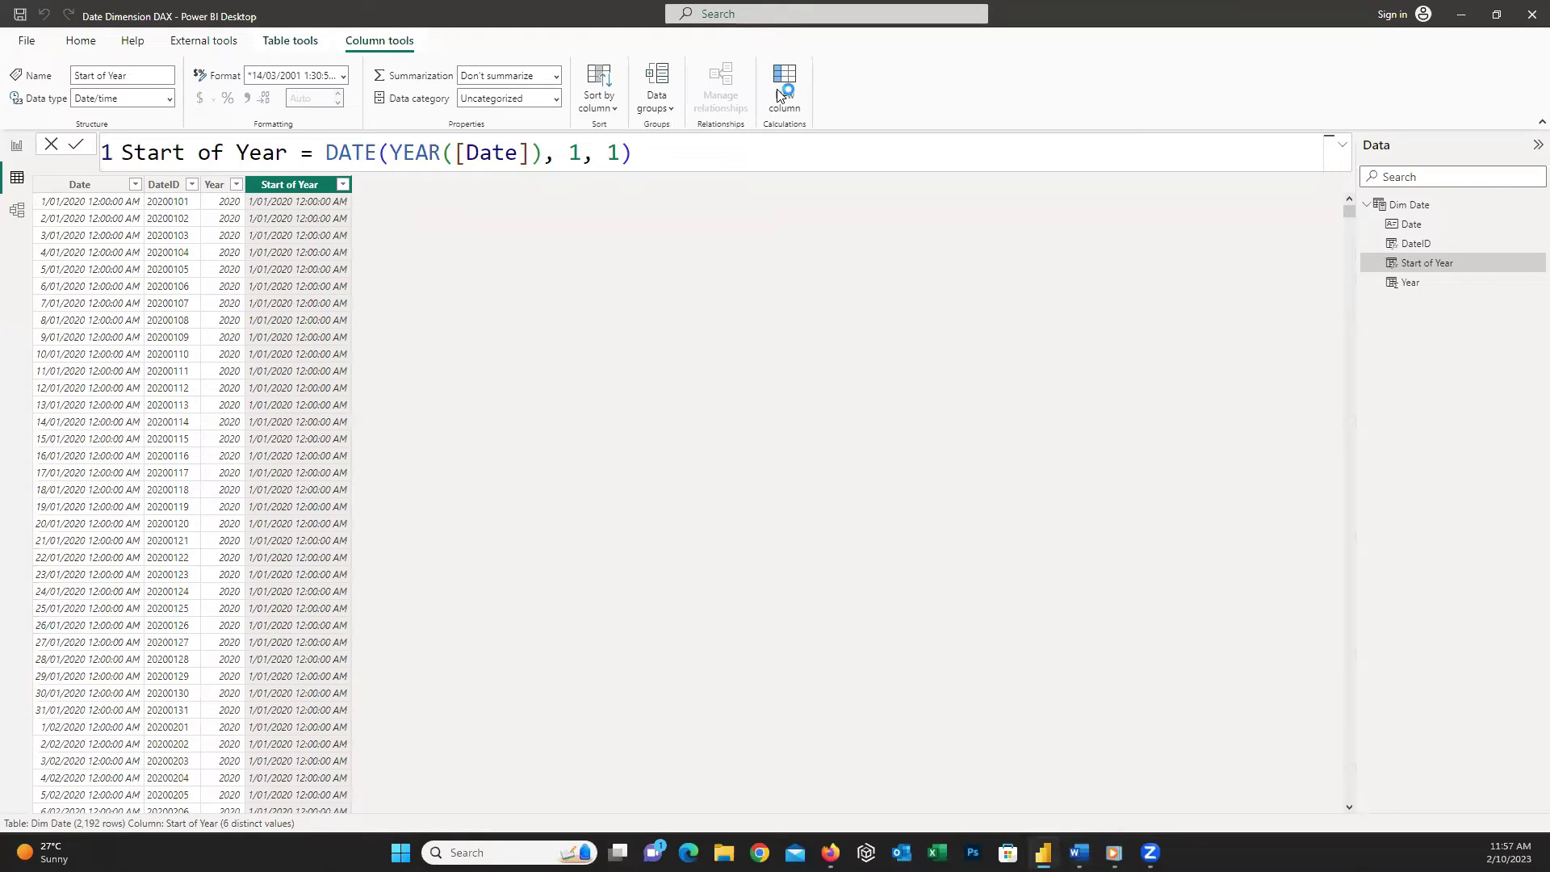
{"action": "type", "text": "E"}
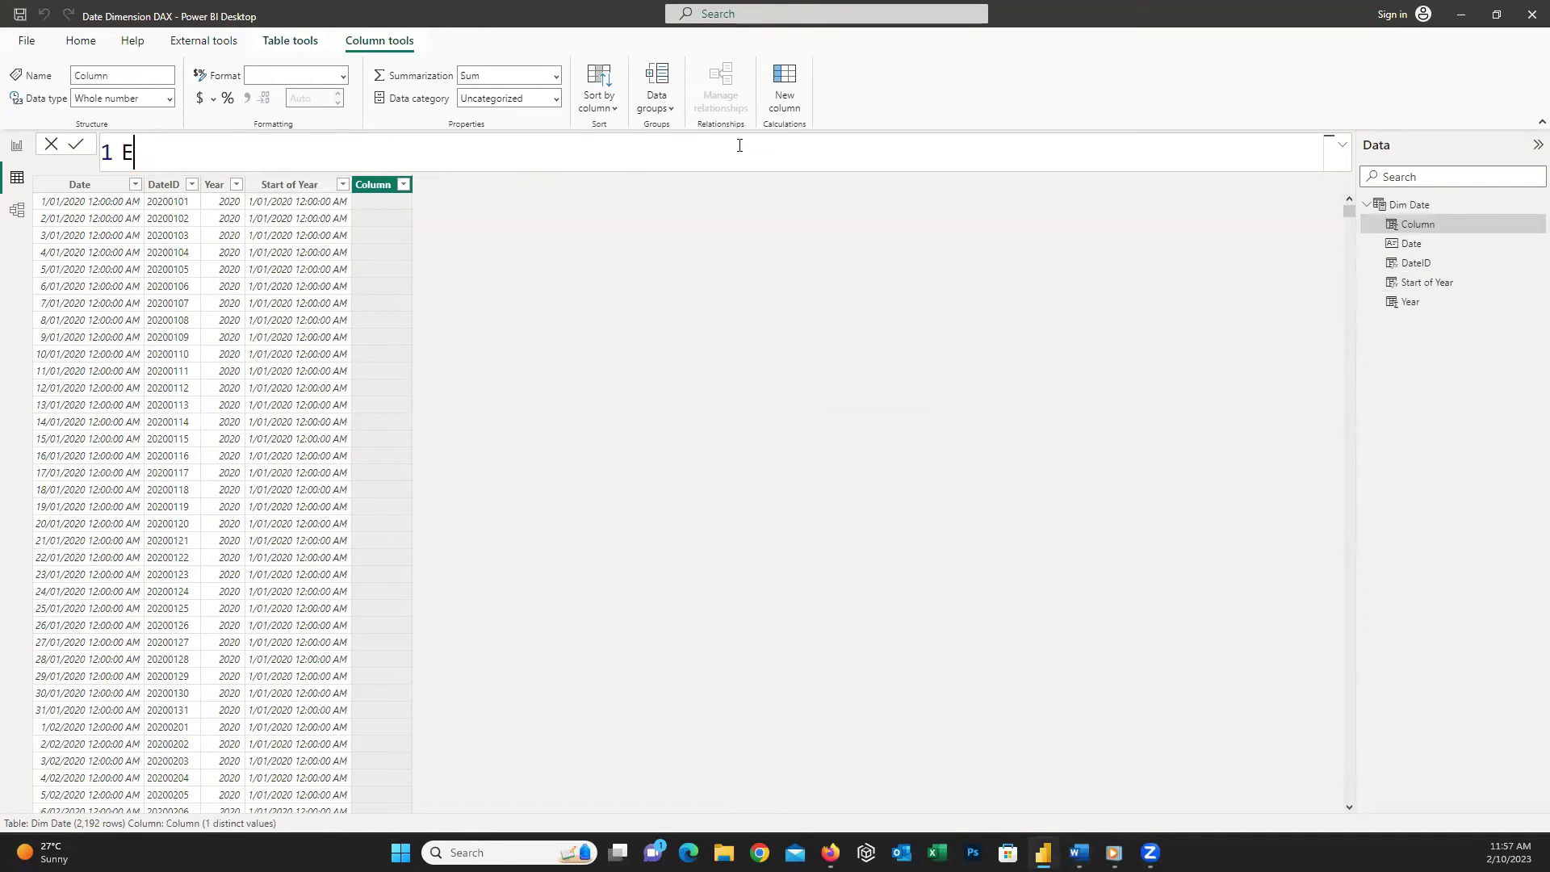
{"action": "type", "text": "nd of Year ="}
{"action": "type", "text": "DATE(YEAR([Date]), 12, 31)"}
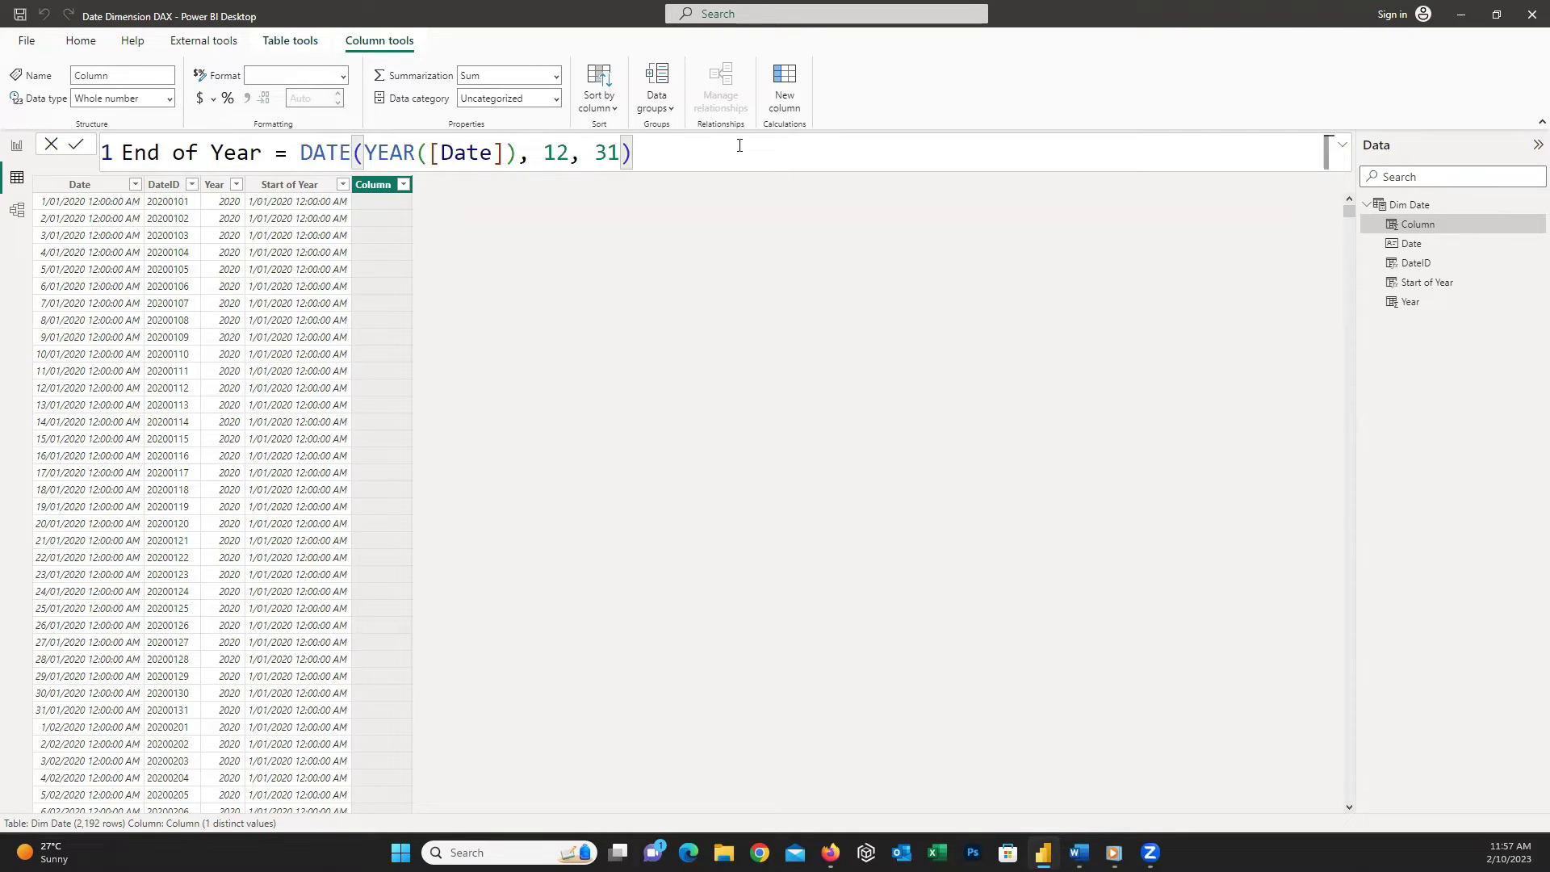
{"action": "left_click", "coordinate": [75, 150]}
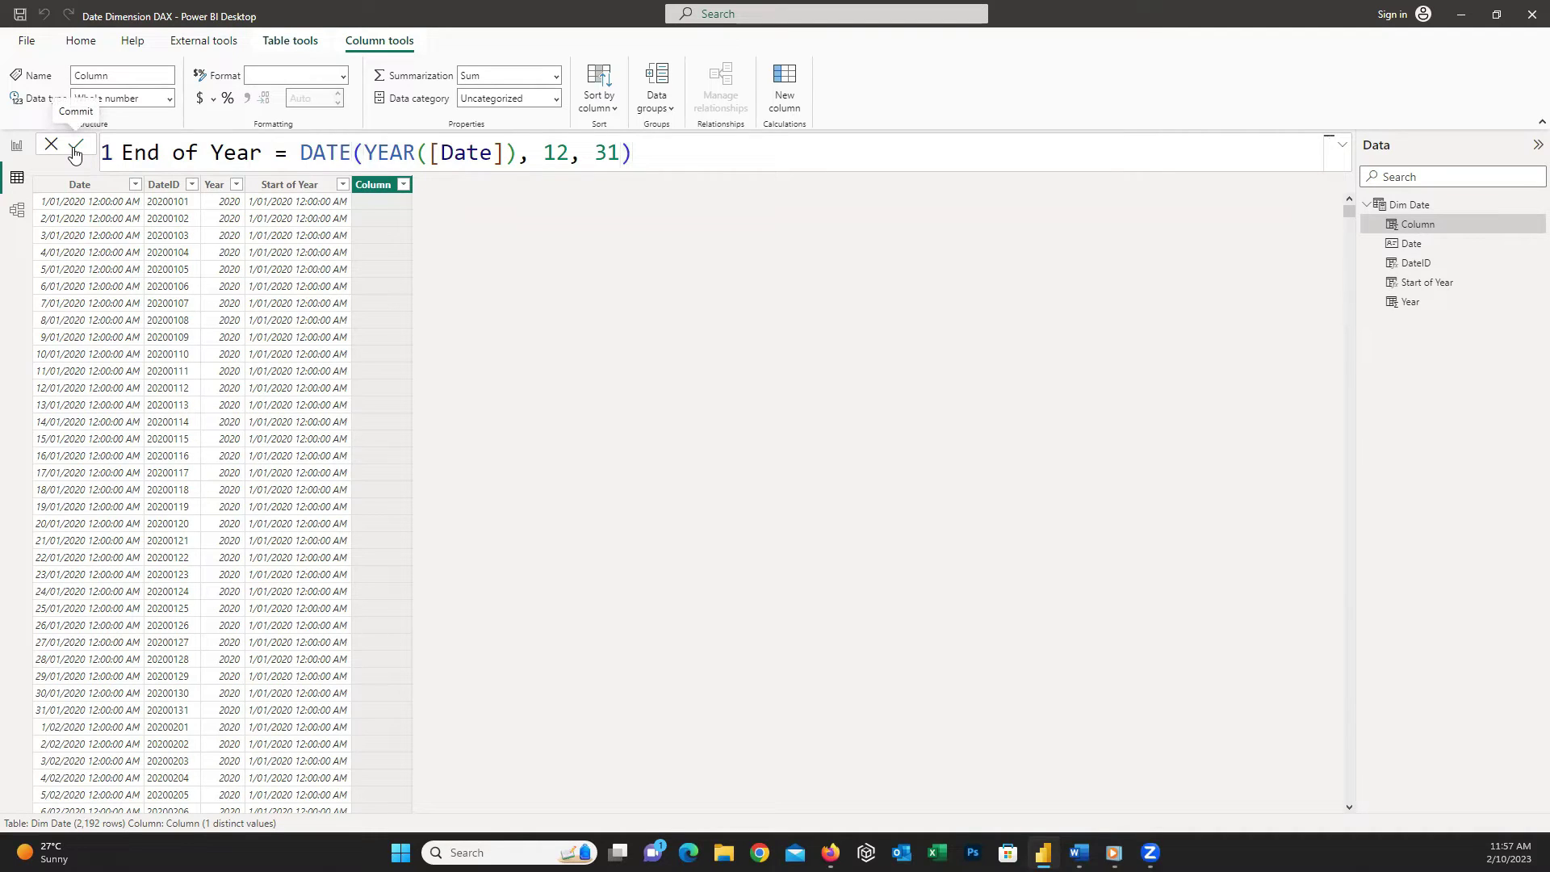
{"action": "left_click", "coordinate": [75, 149]}
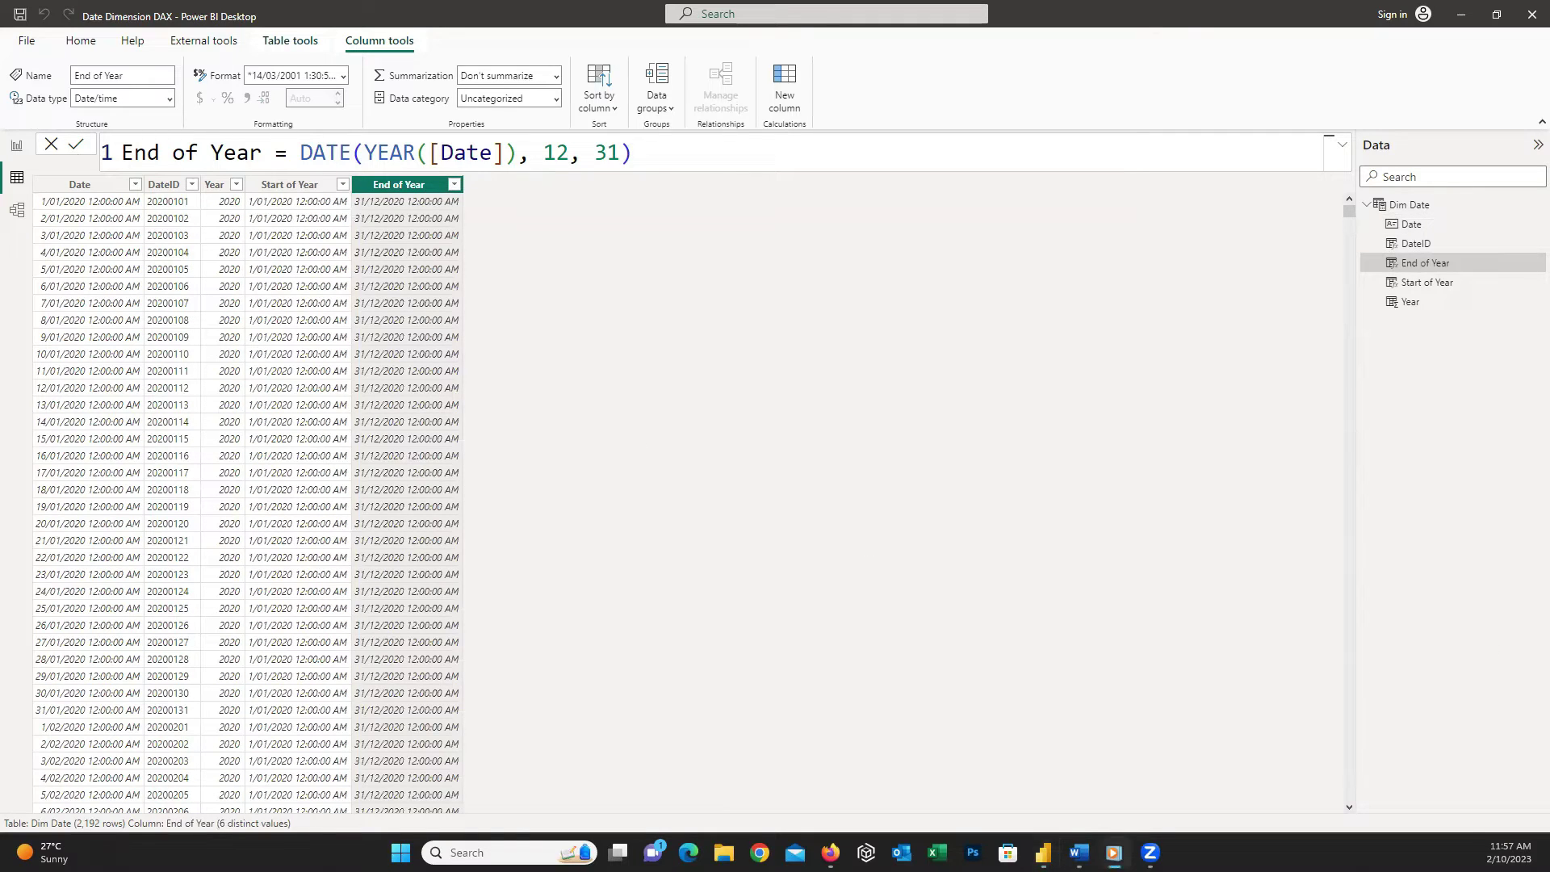
- Add a Month column with Month = MONTH([Date])
{"action": "left_click", "coordinate": [780, 85]}
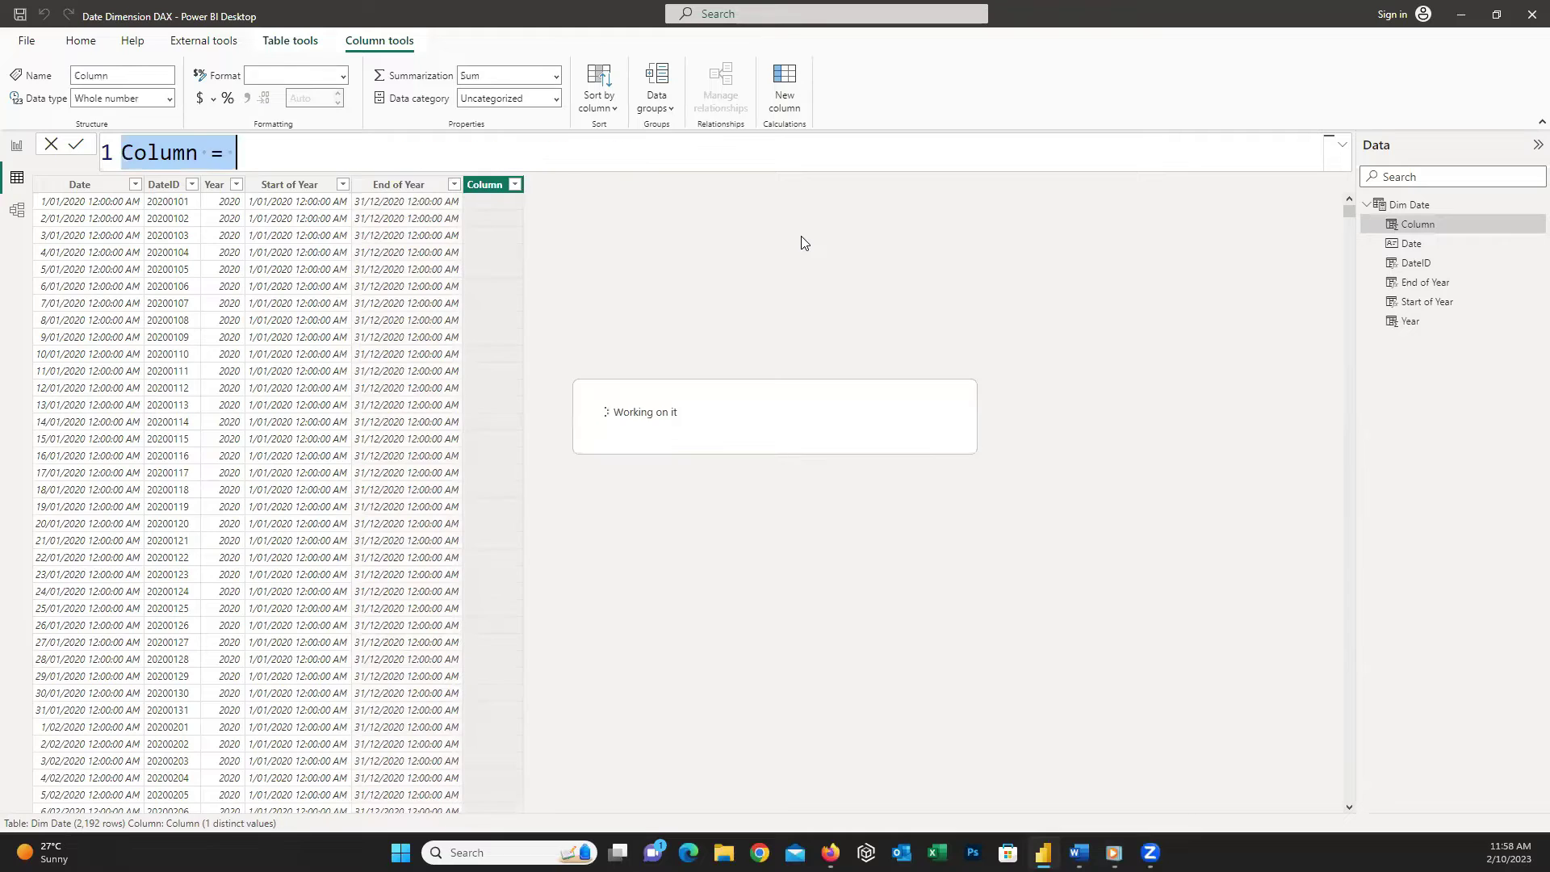
{"action": "type", "text": "Month = Mon"}
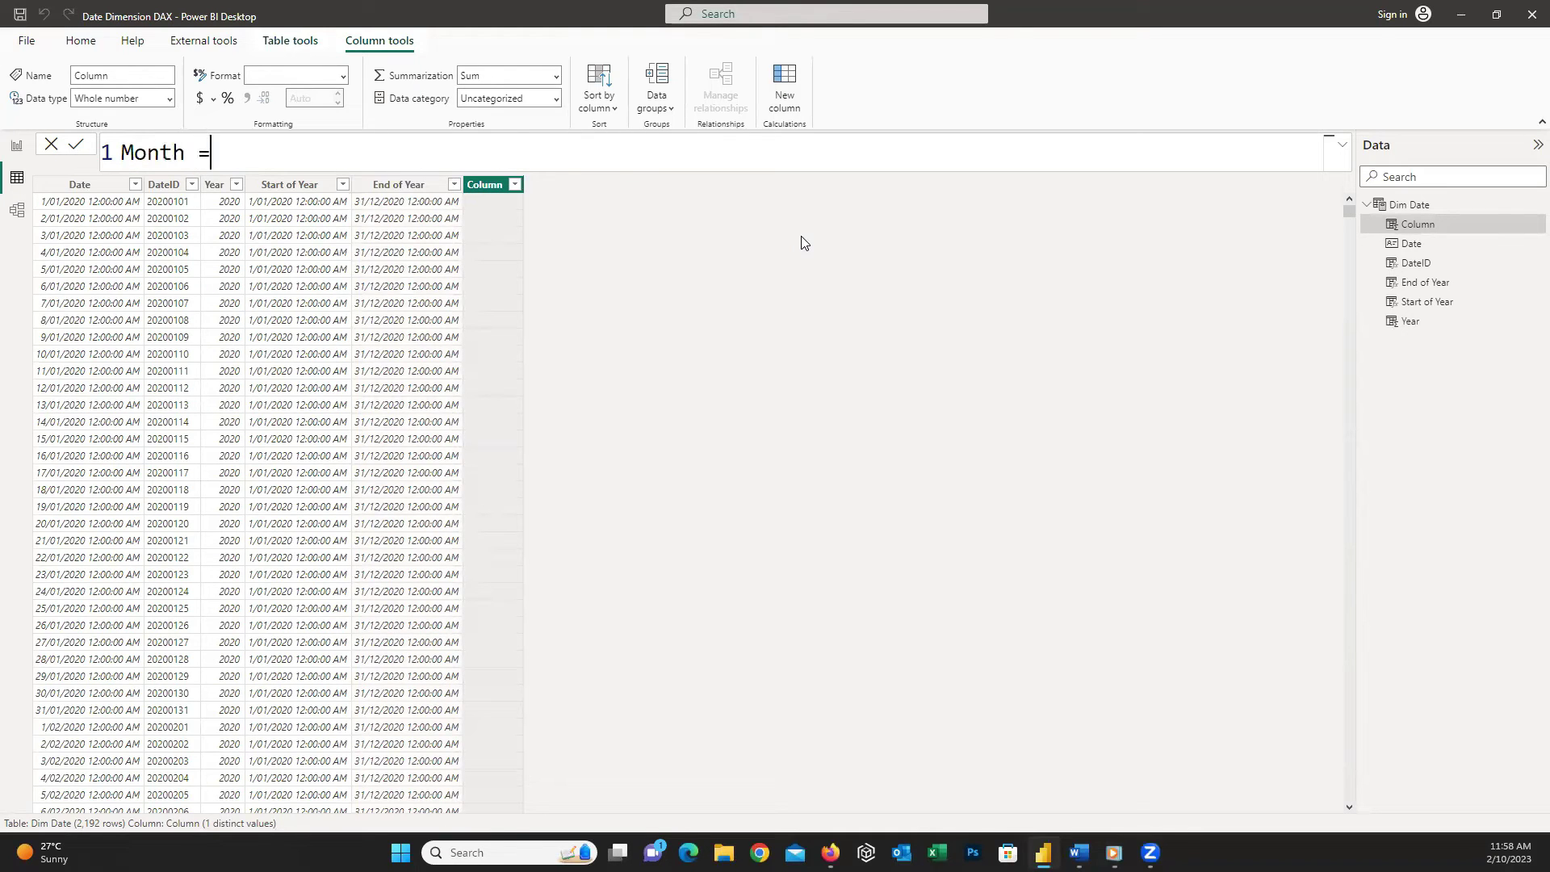
{"action": "key", "text": "Tab"}
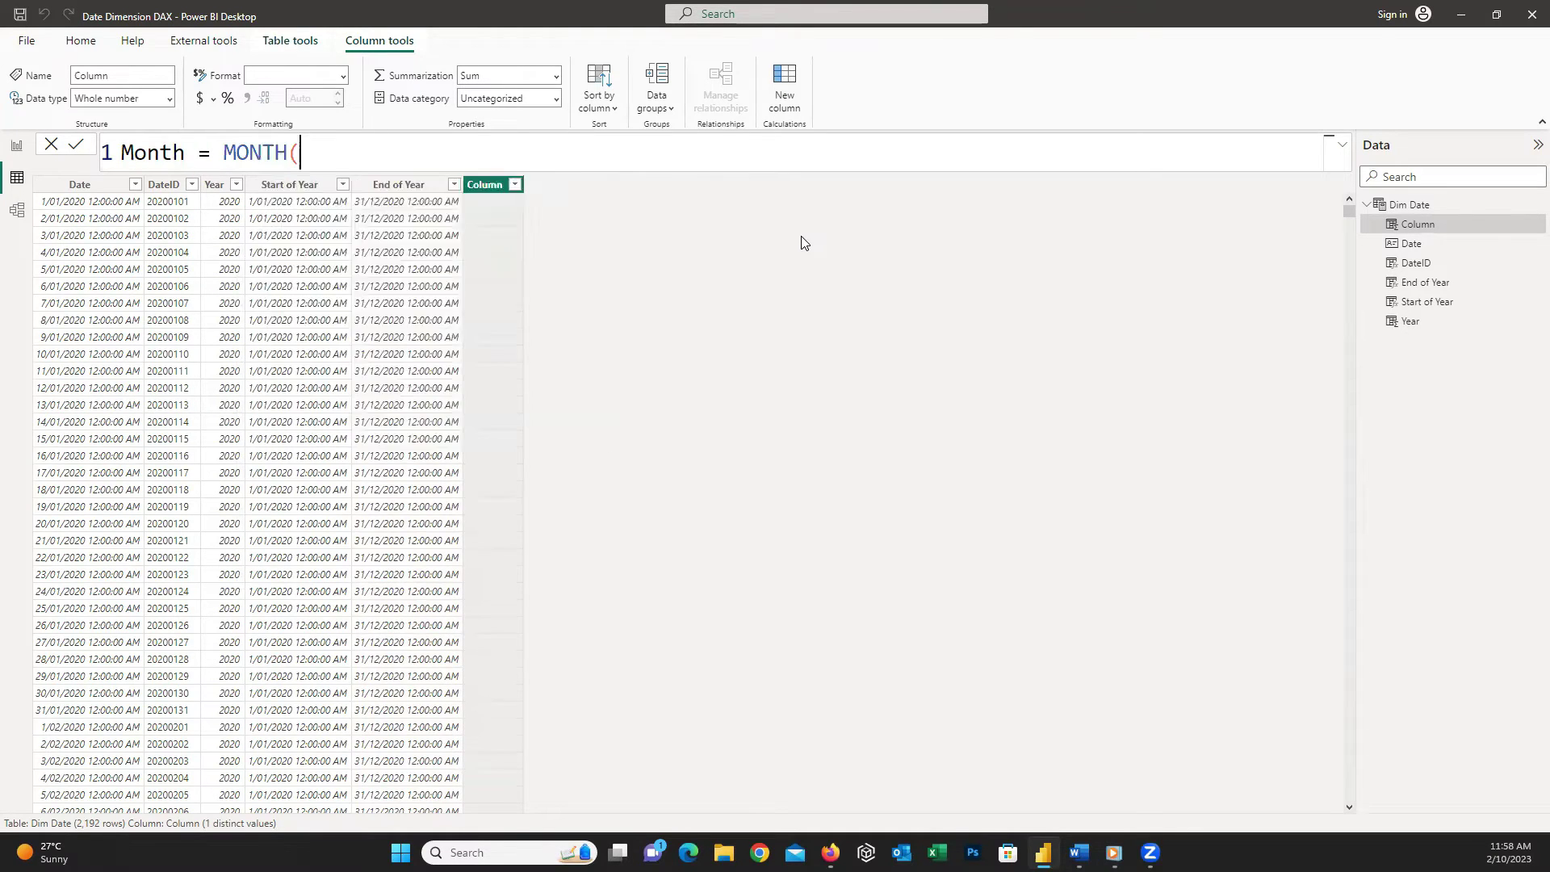
{"action": "type", "text": "[Date]"}
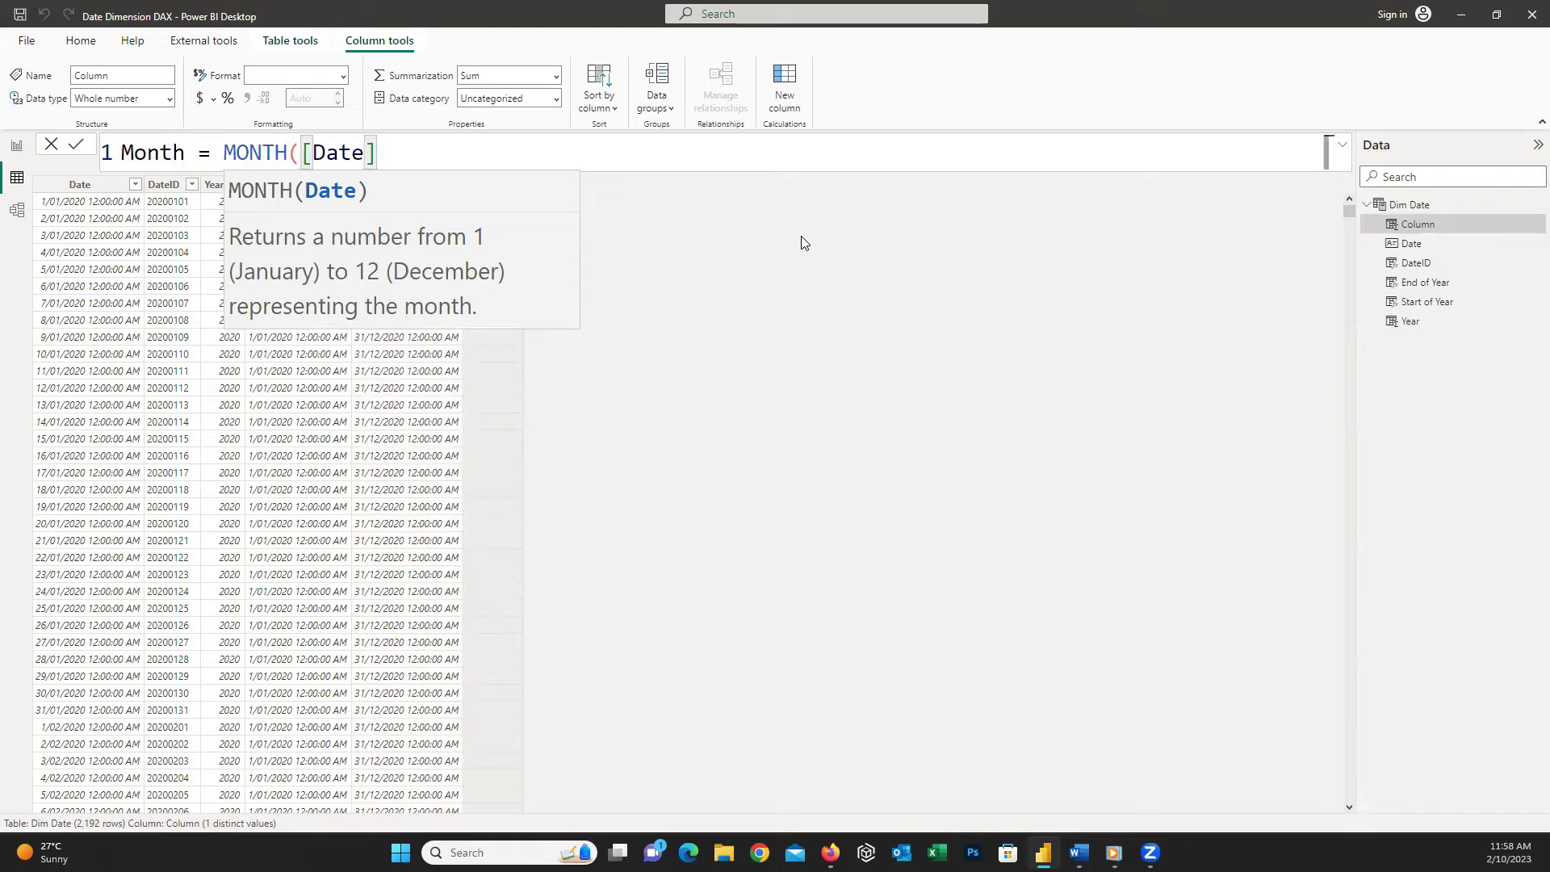
{"action": "type", "text": ")"}
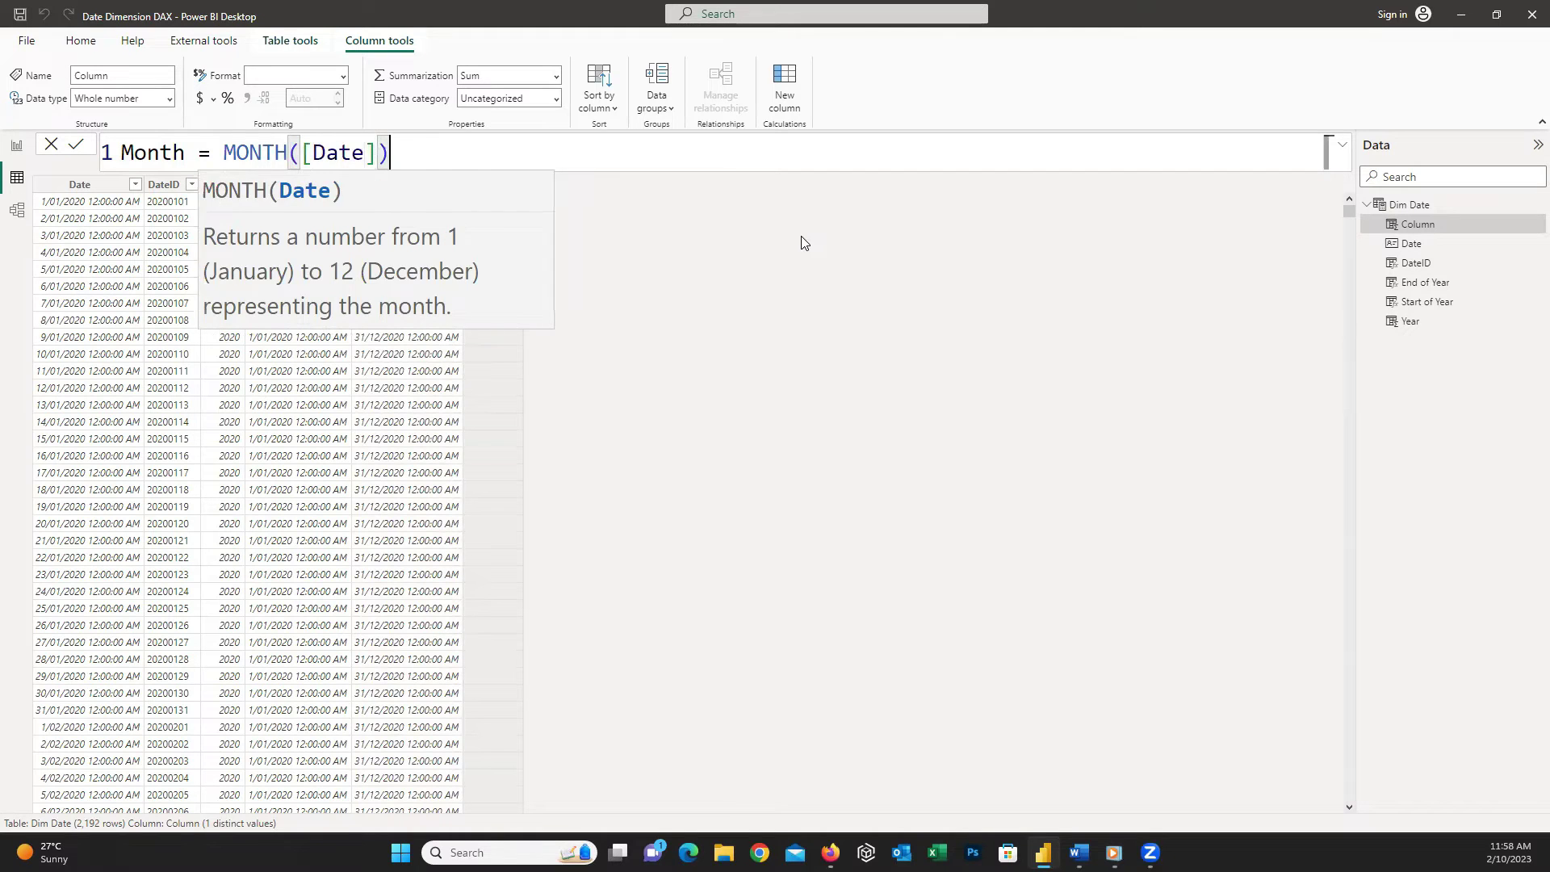
{"action": "left_click", "coordinate": [76, 145]}
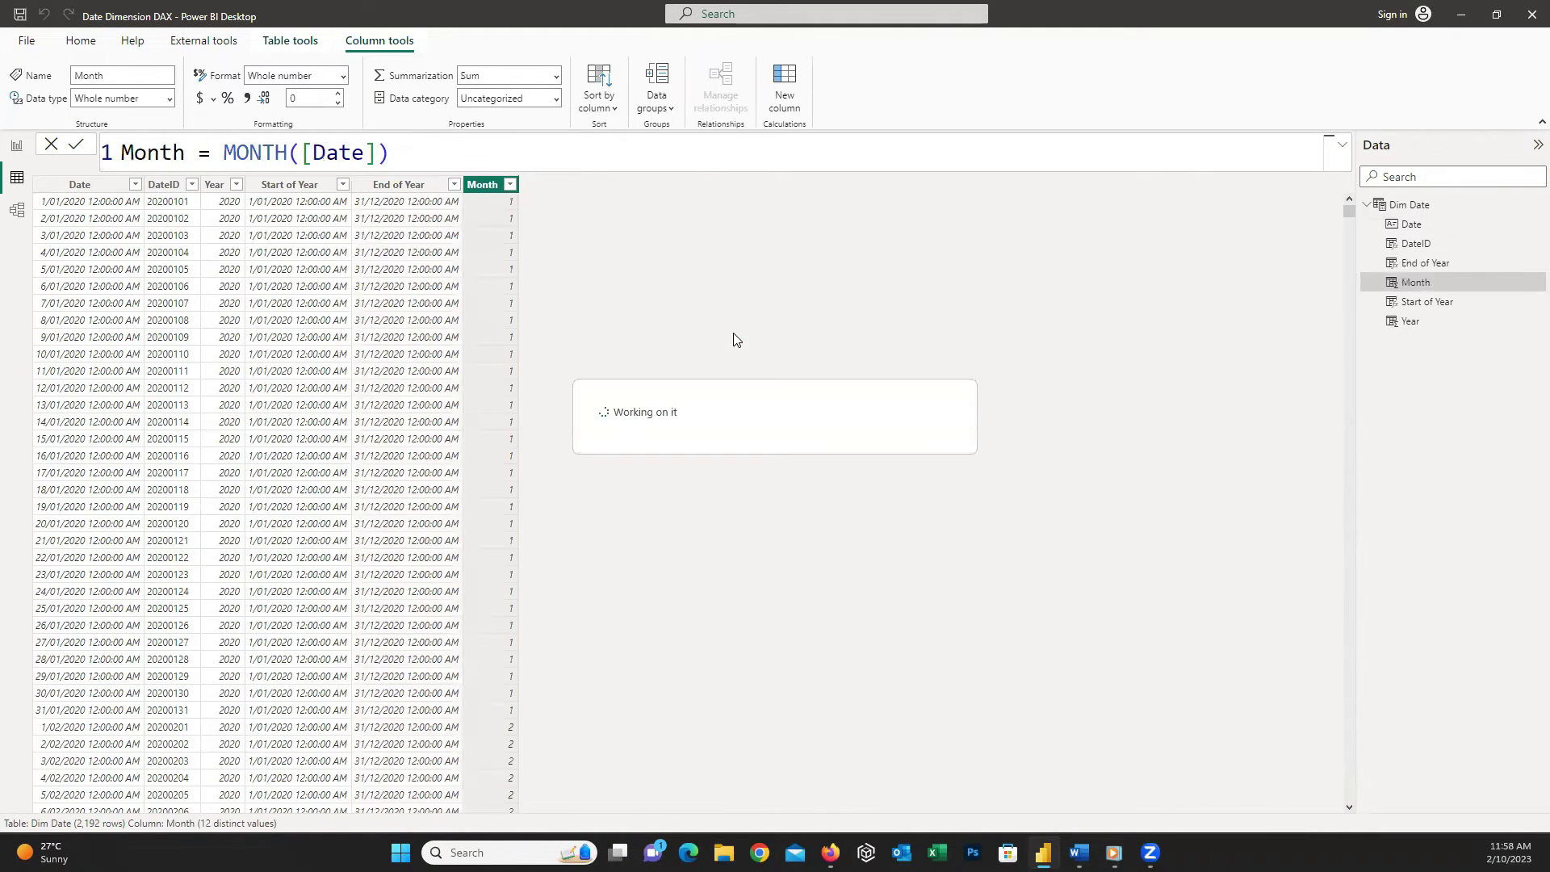
- Add a Start of Month column with STARTOFMONTH('Dim Date'[Date])
{"action": "left_click", "coordinate": [784, 81]}
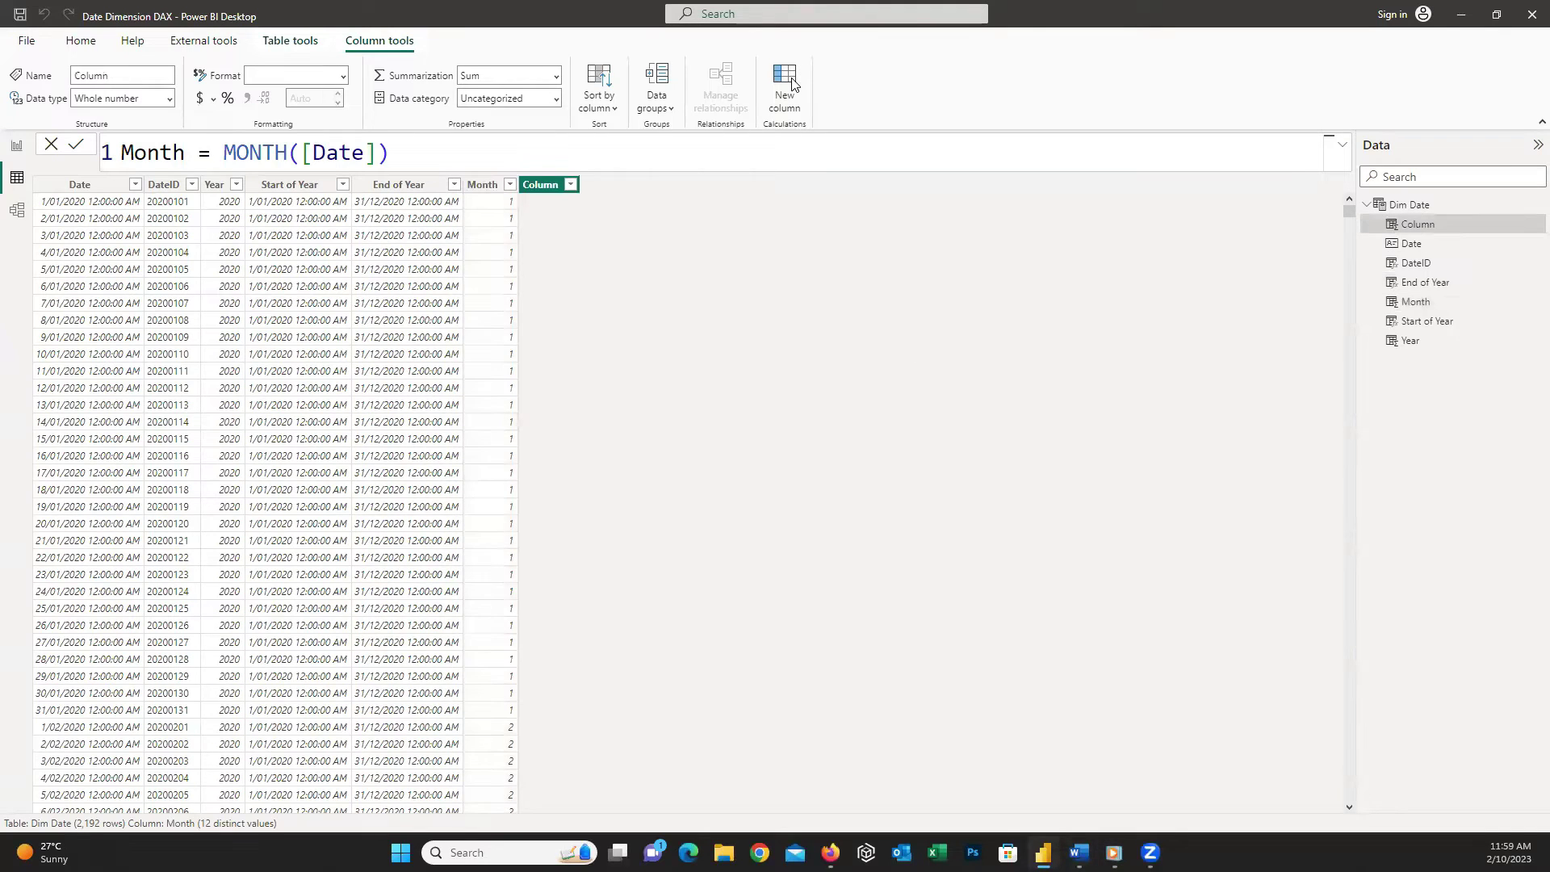
{"action": "type", "text": "Start"}
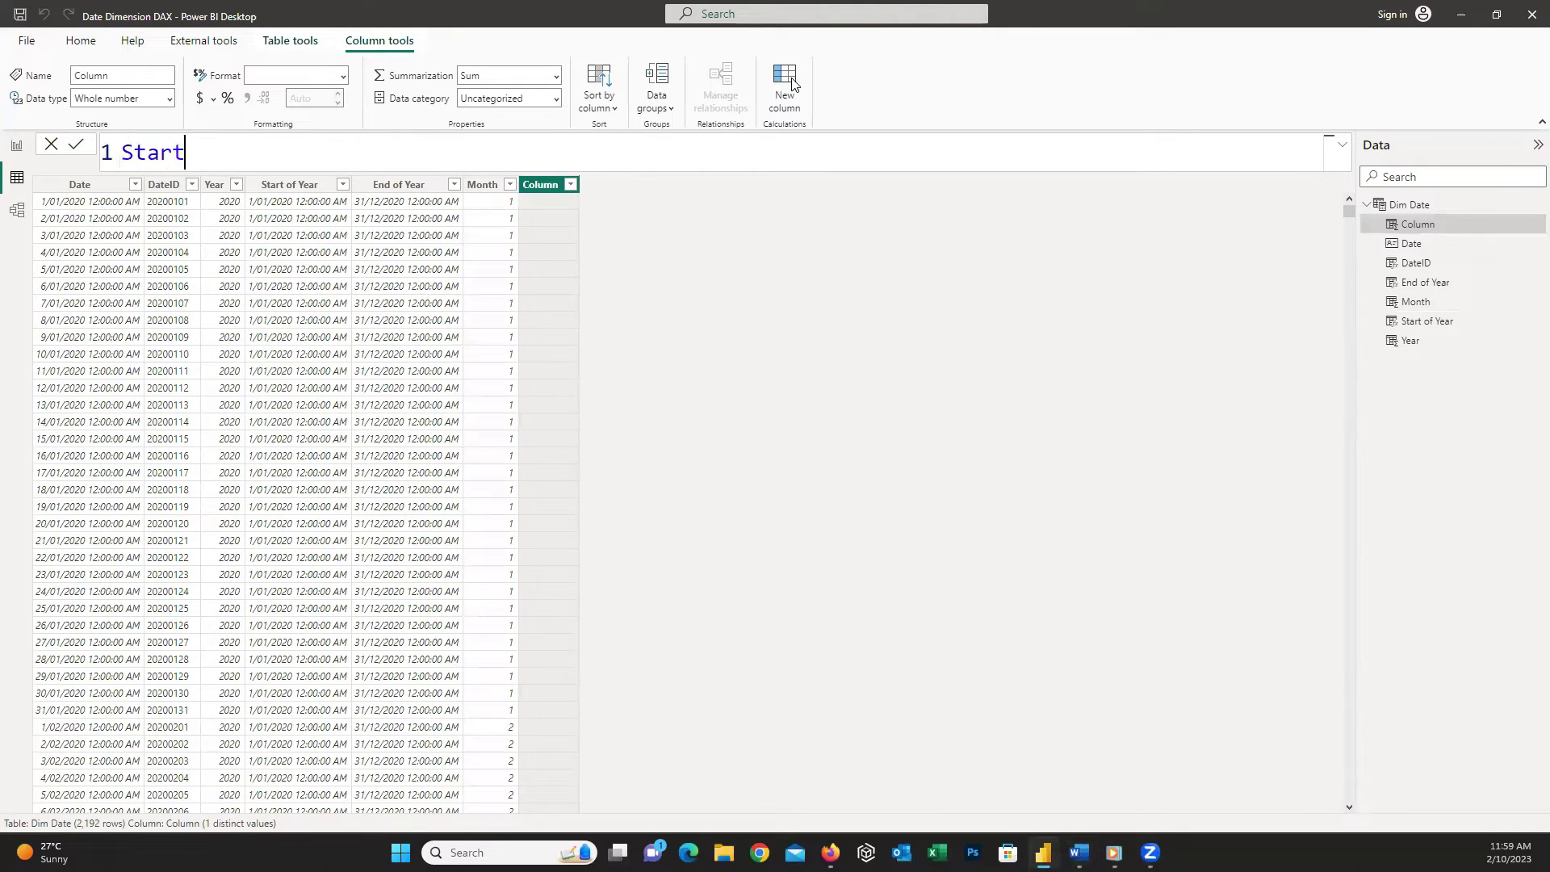
{"action": "type", "text": " of Month = Start"}
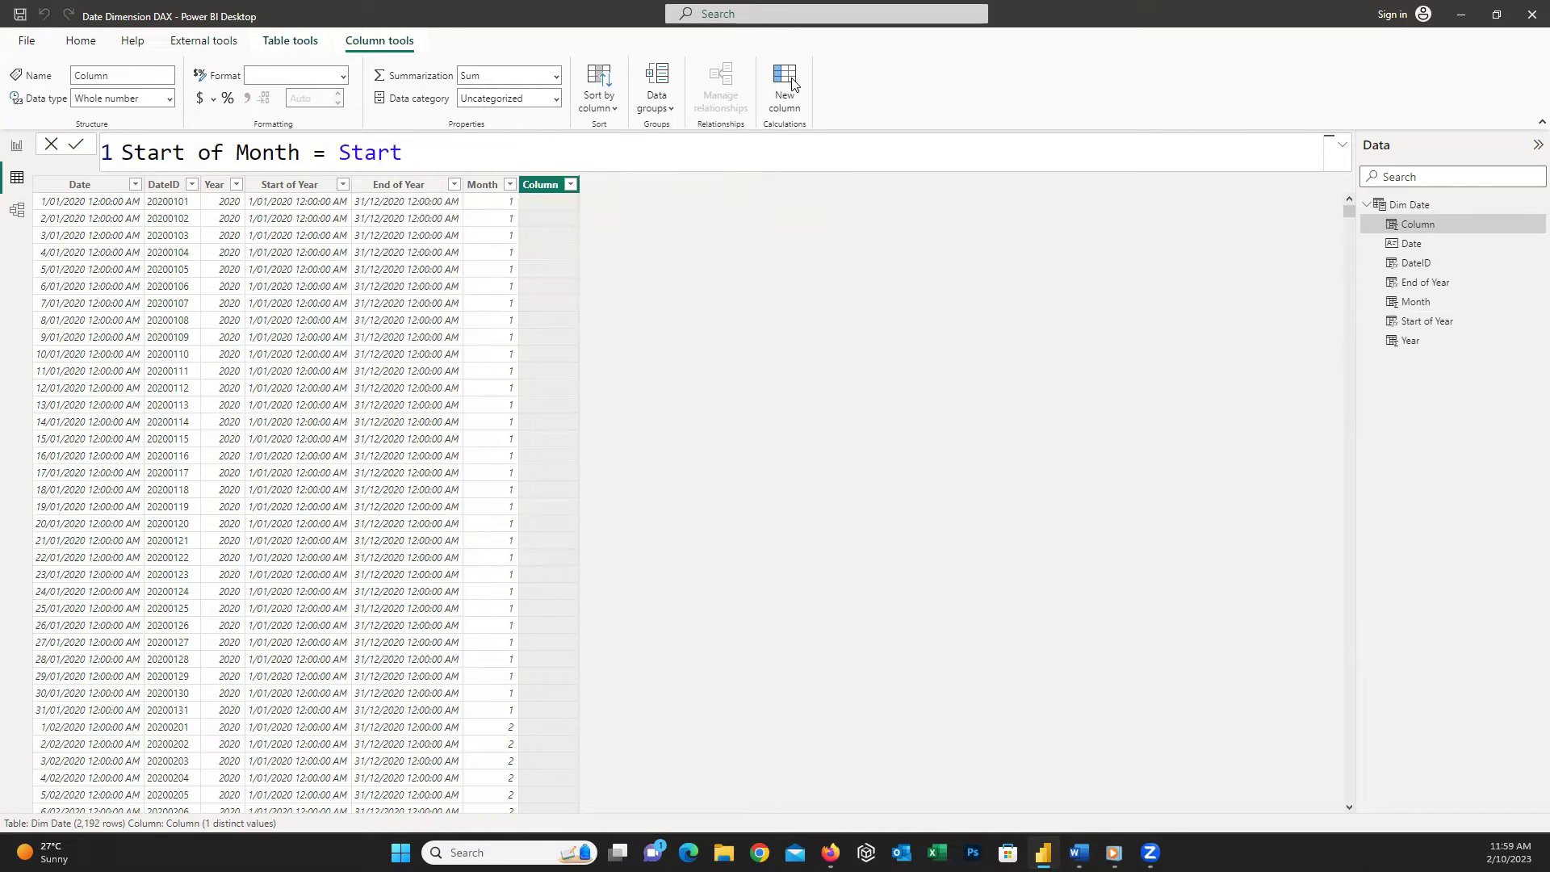
{"action": "key", "text": "Down"}
{"action": "key", "text": "Tab"}
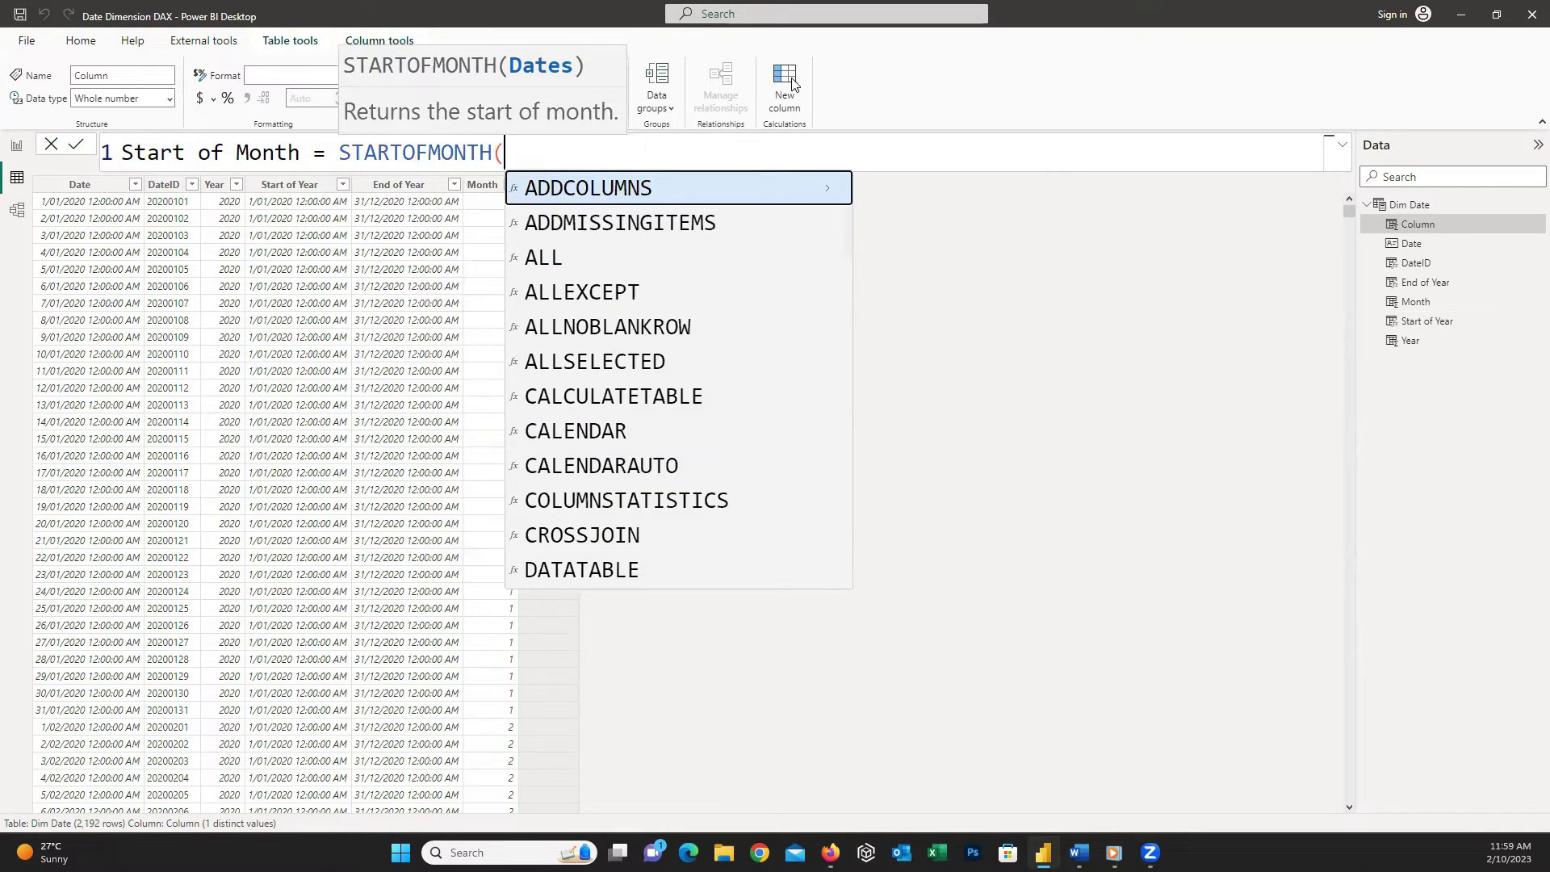
{"action": "type", "text": "'Dim Date'[Date])"}
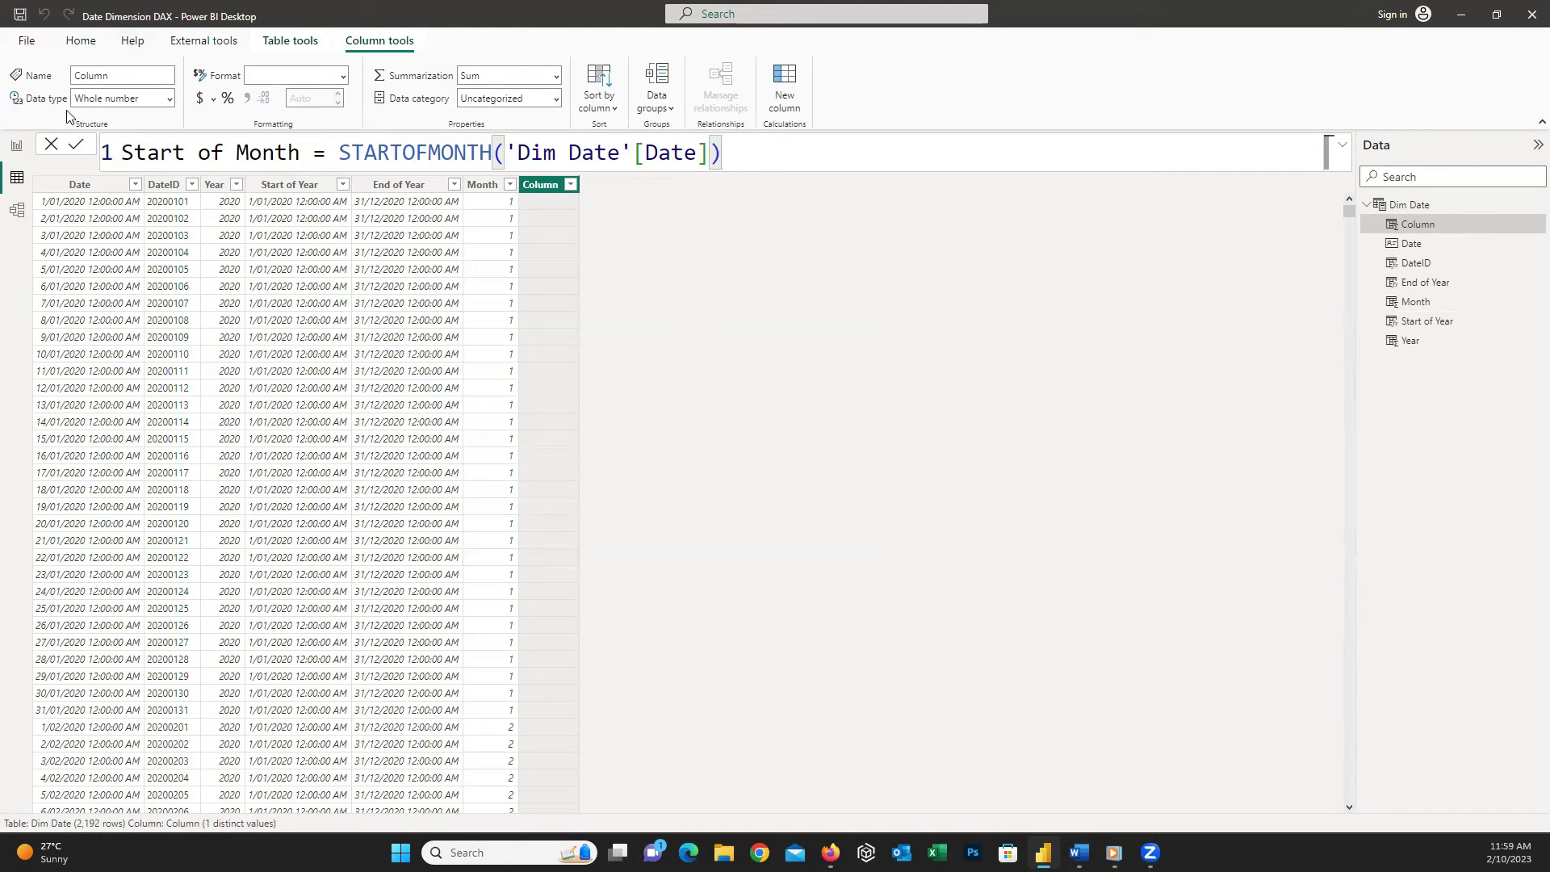
{"action": "key", "text": "Return"}
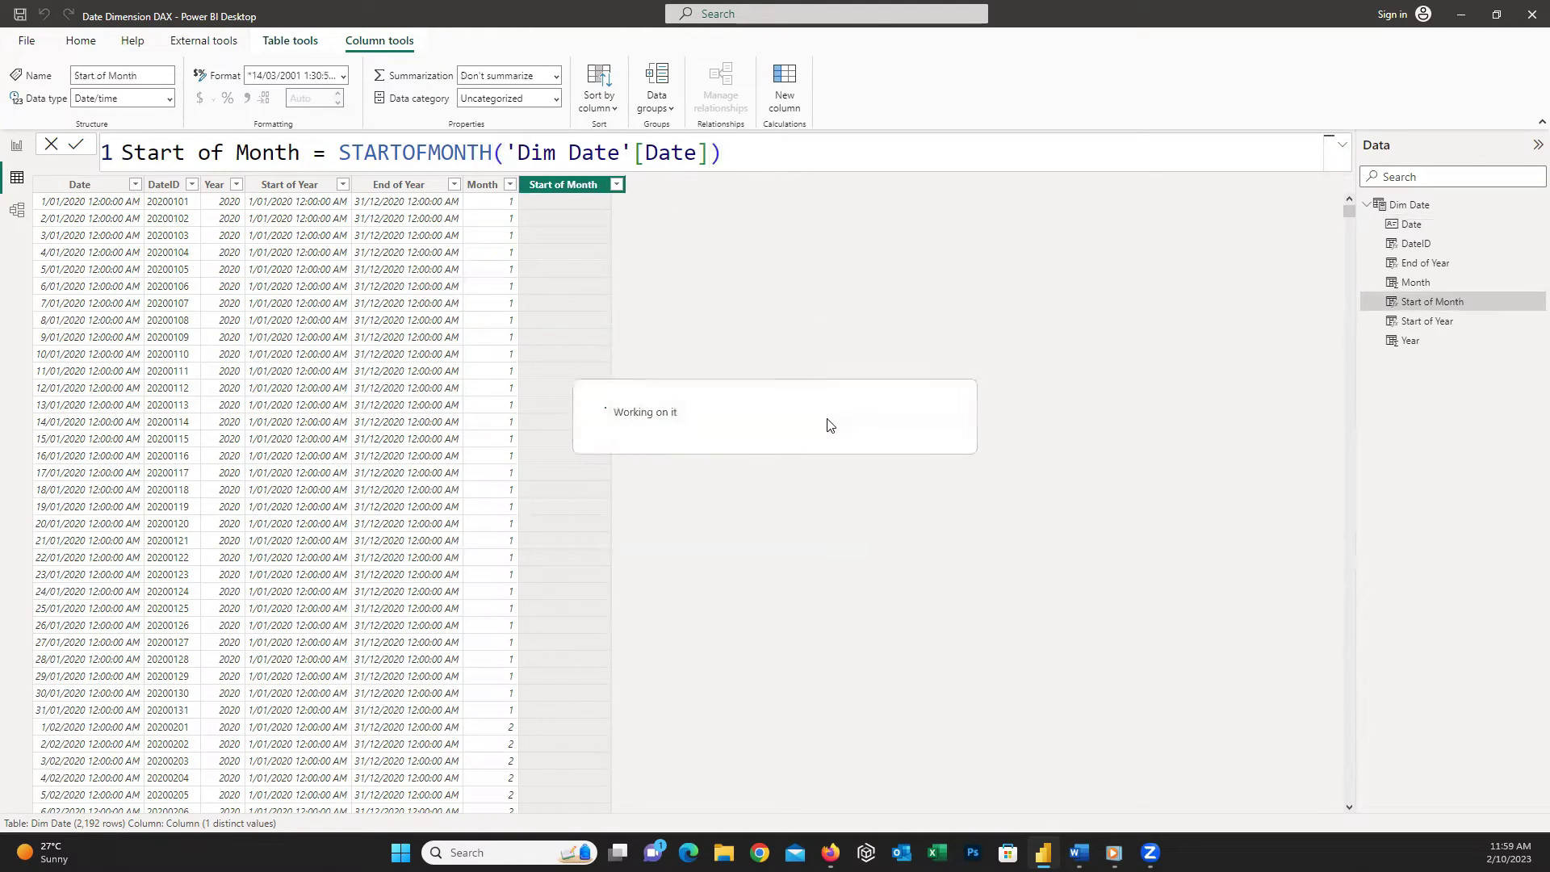
- Add an End of Month column holding each date's month-end date
{"action": "left_click", "coordinate": [785, 97]}
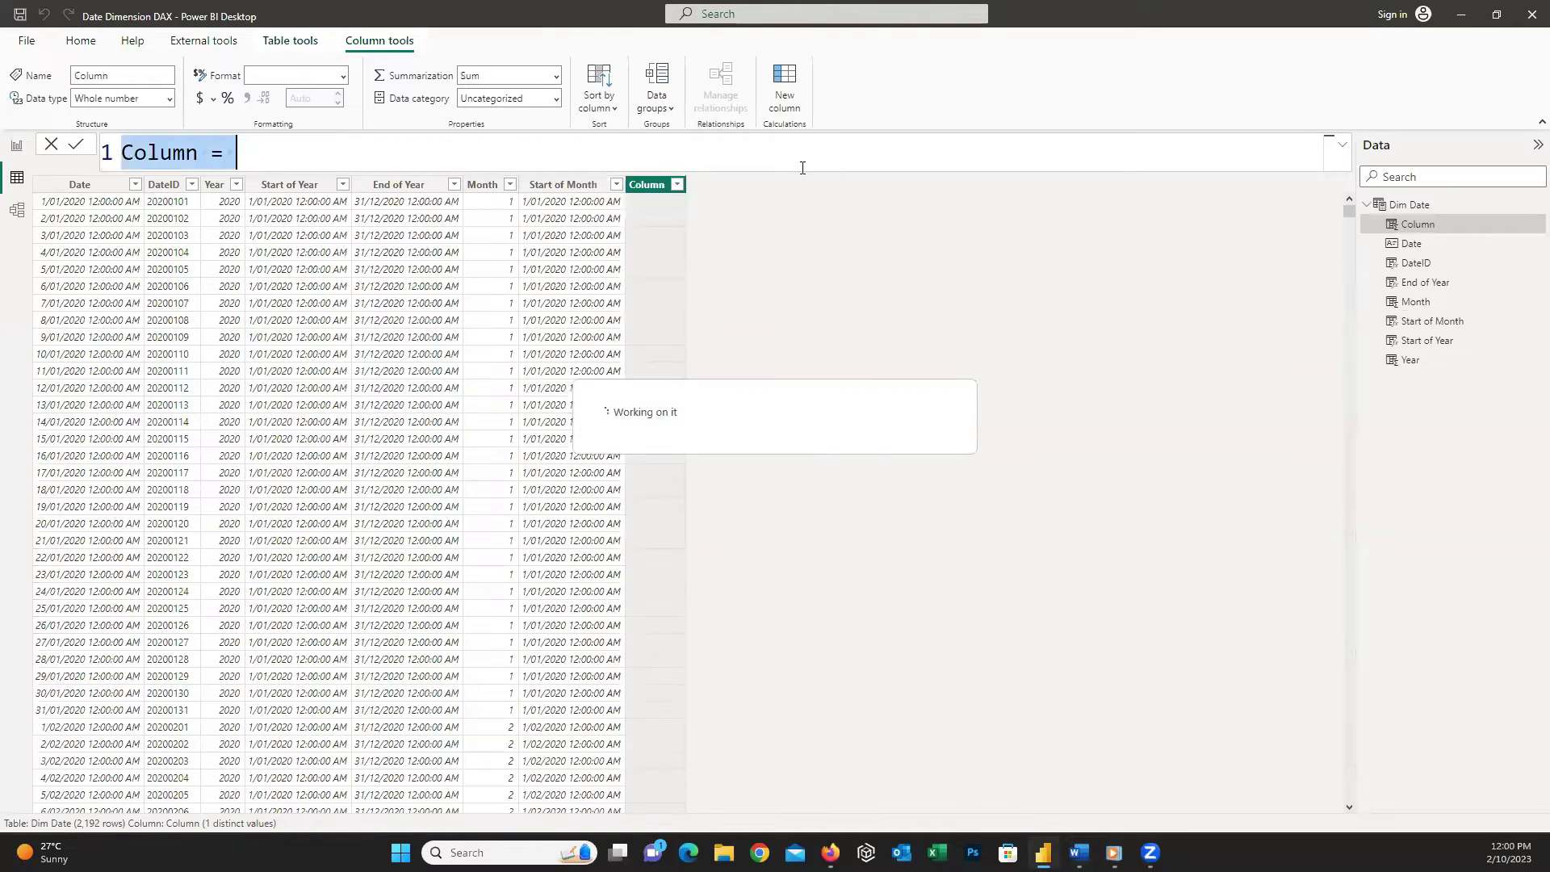
{"action": "type", "text": "End of Month ="}
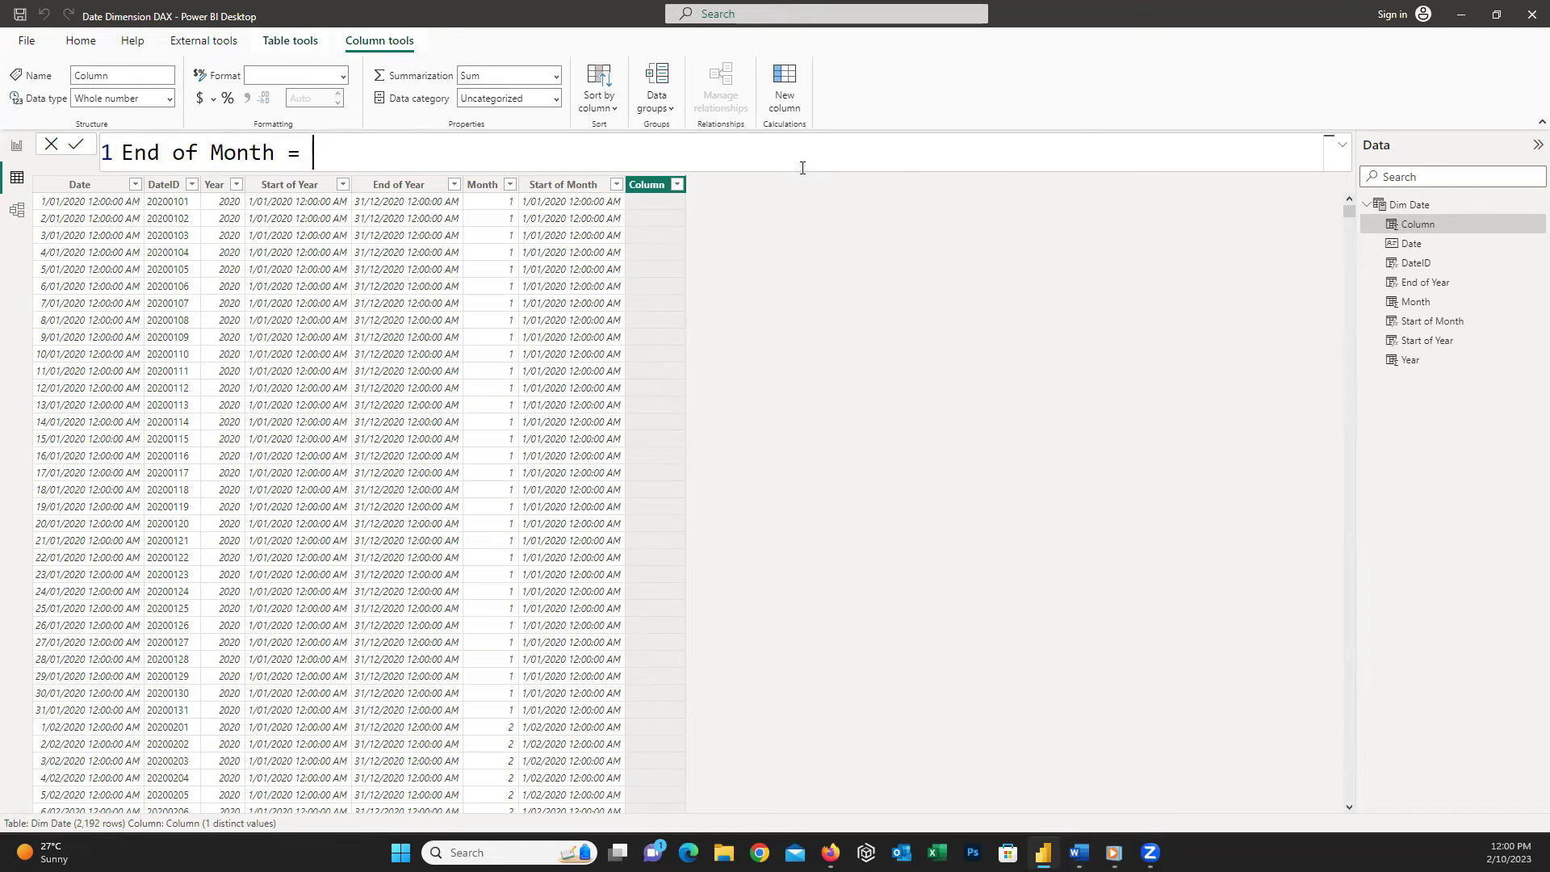
{"action": "type", "text": "ENDOFMONTH('Dim Date'[Date])"}
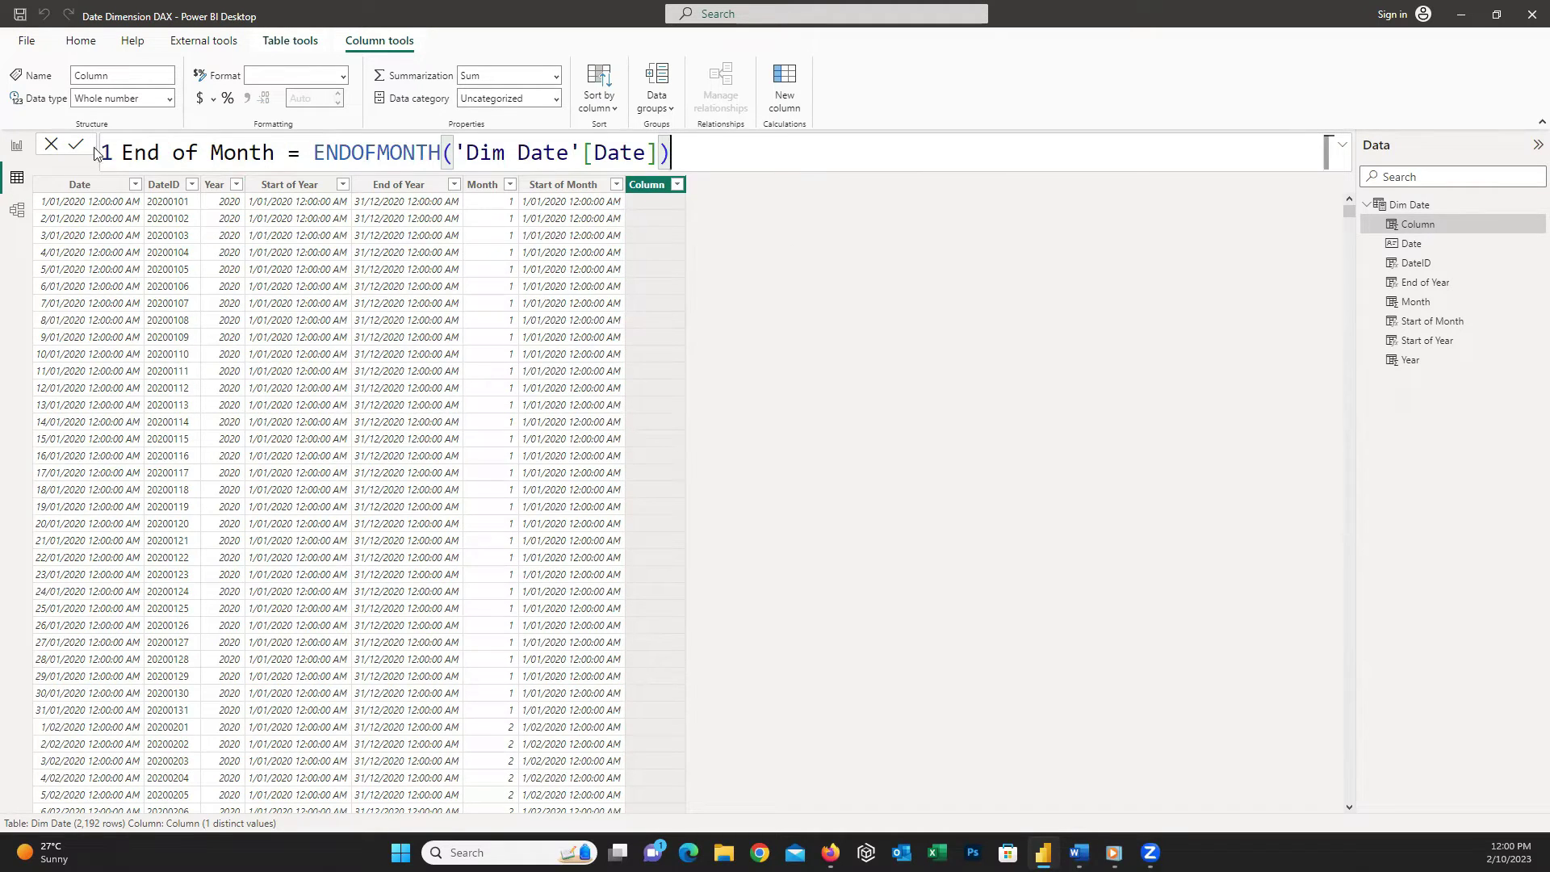
{"action": "key", "text": "Return"}
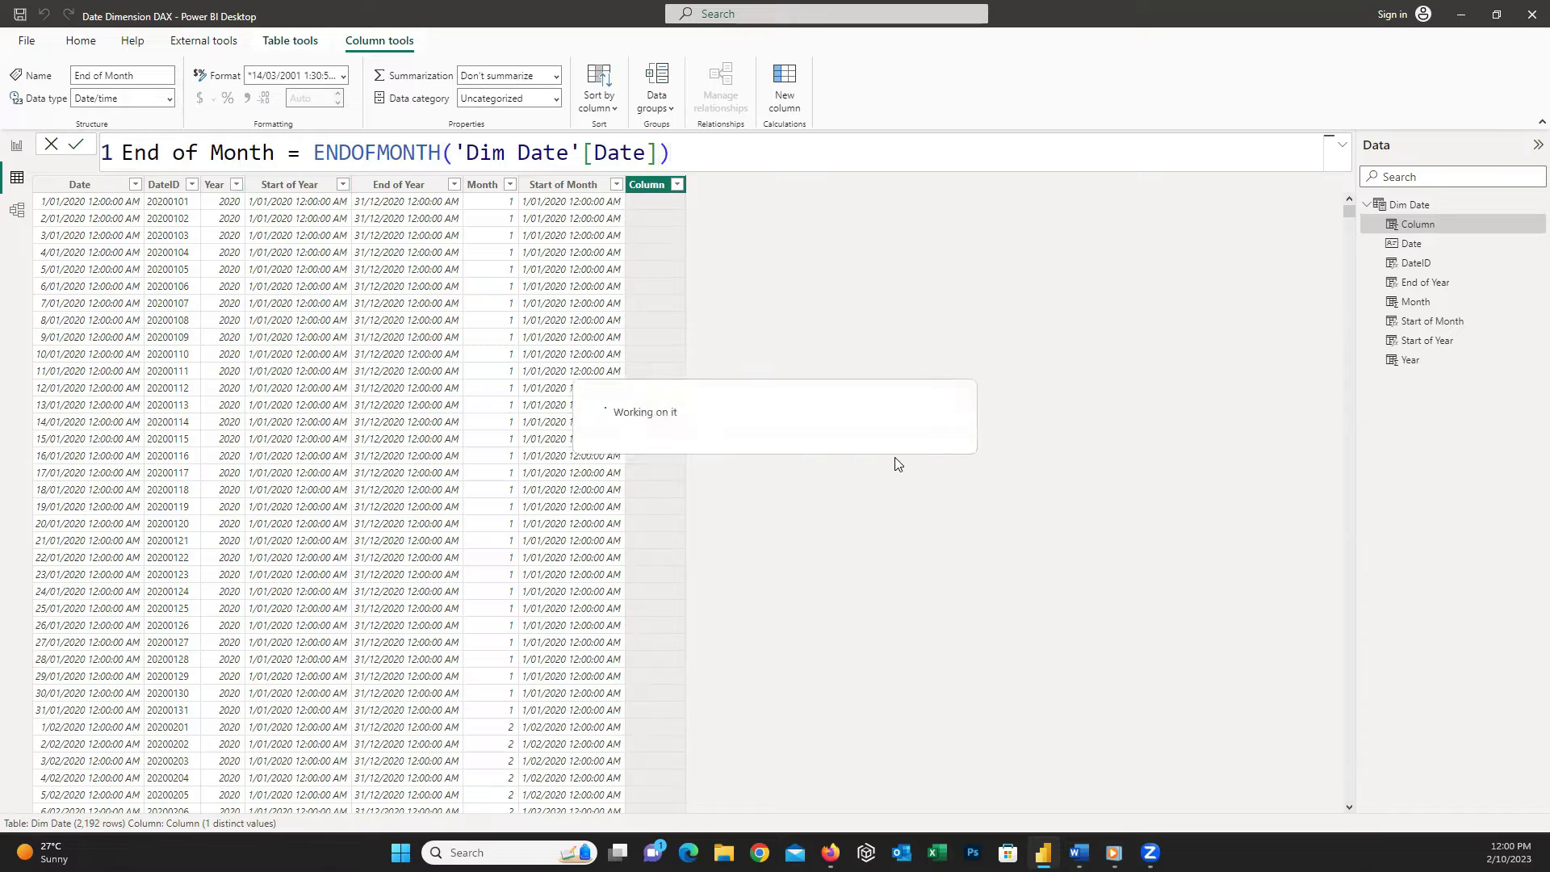
- Add a Days in Month column using the pasted days-in-month calculation
{"action": "left_click", "coordinate": [799, 104]}
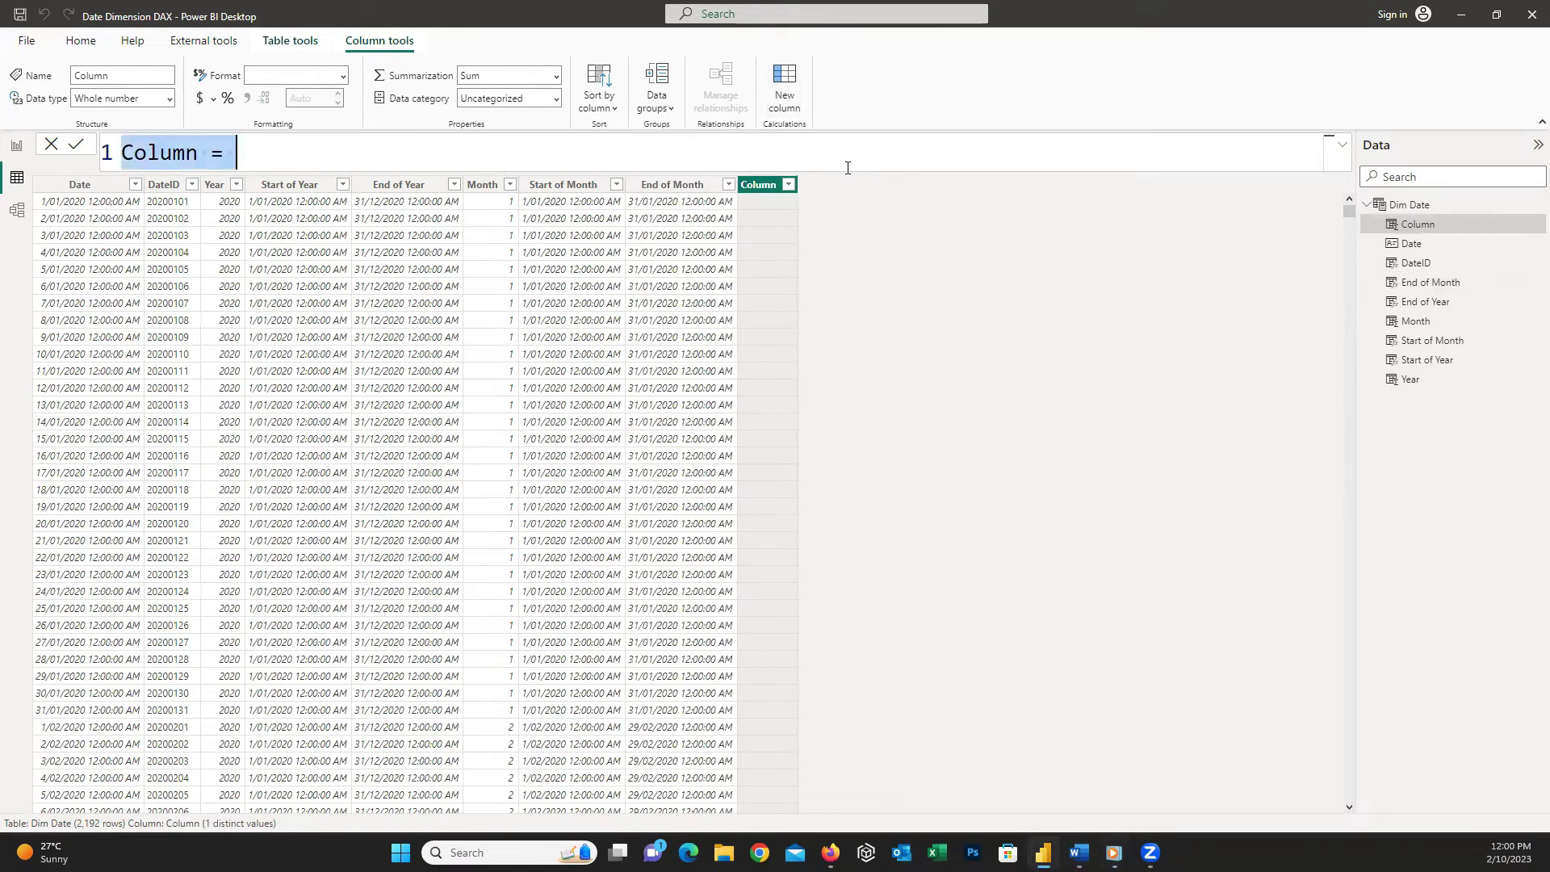
{"action": "type", "text": "Days in"}
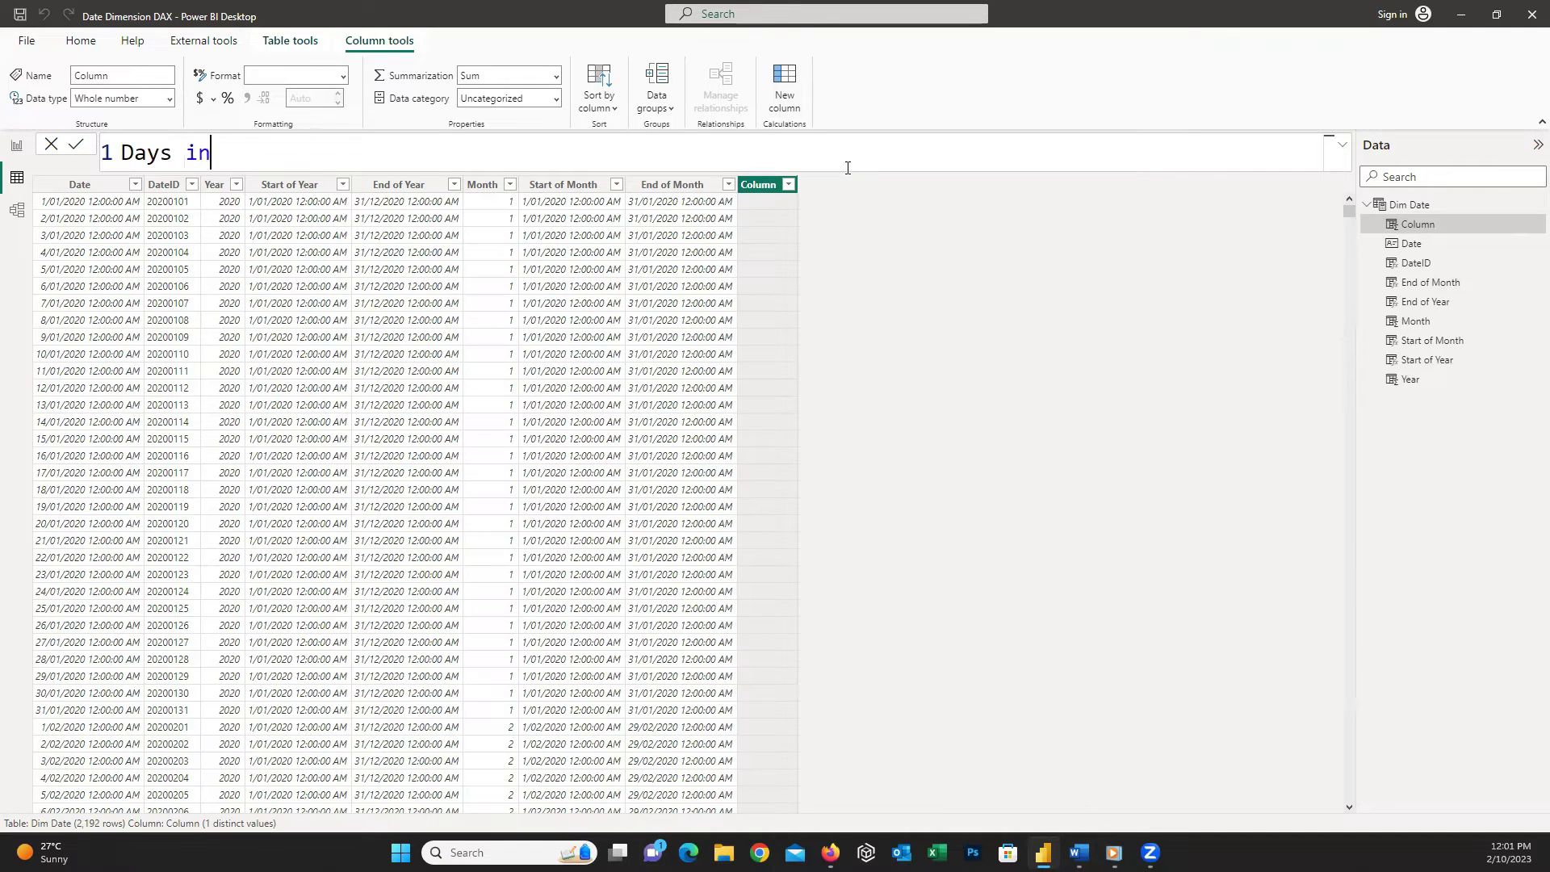
{"action": "type", "text": " Month ="}
{"action": "type", "text": "DATEDIFF(DATE(YEAR([Date]), MONTH([Date]), 1),EOMONTH([Date],0),DAY)+1"}
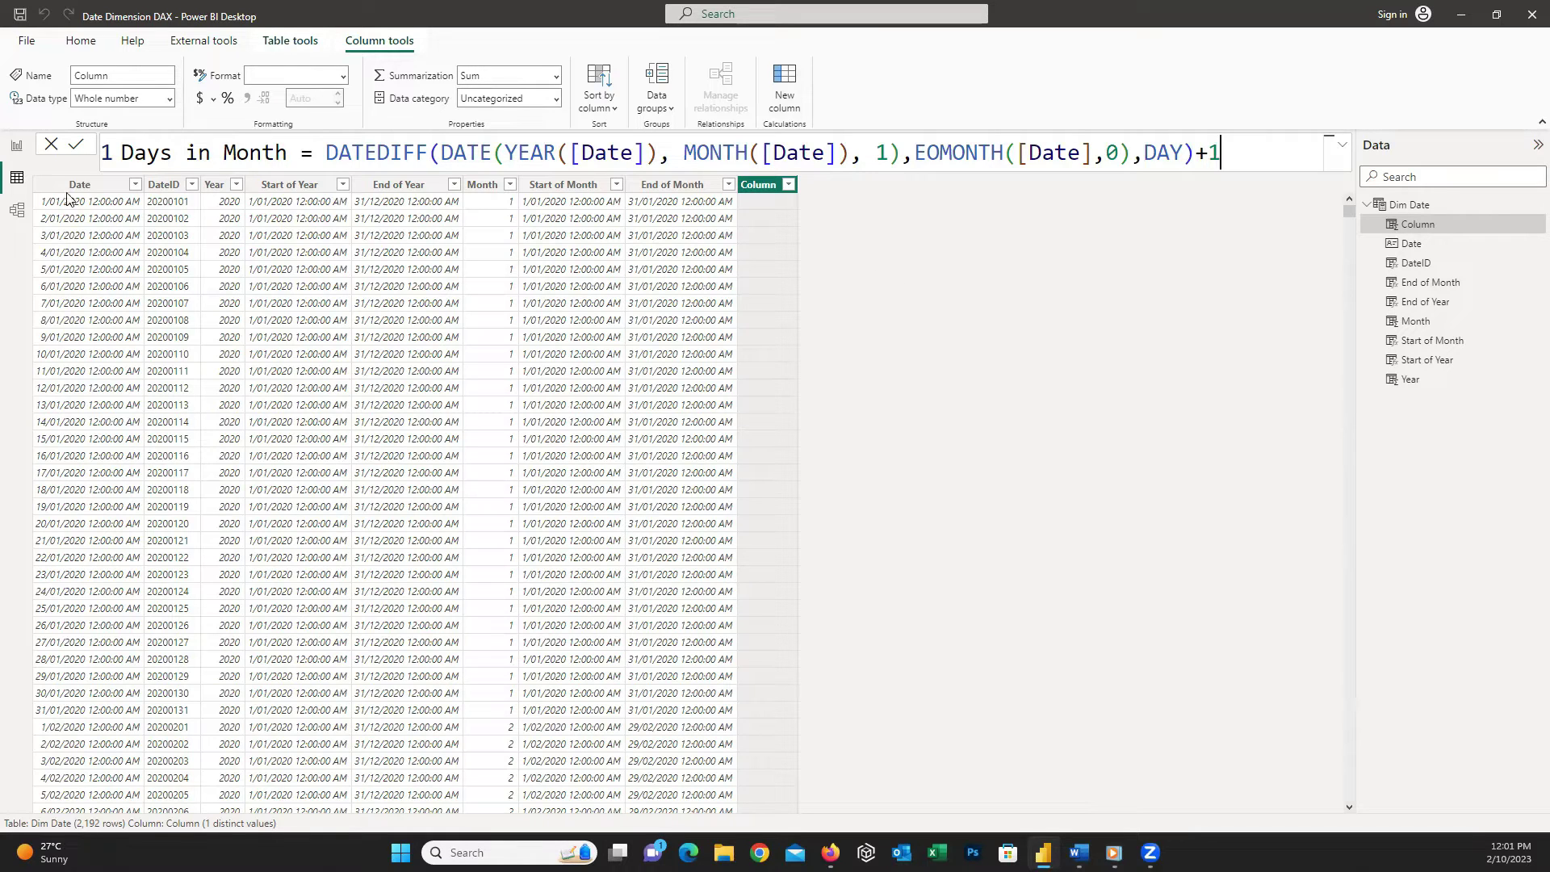
{"action": "left_click", "coordinate": [77, 147]}
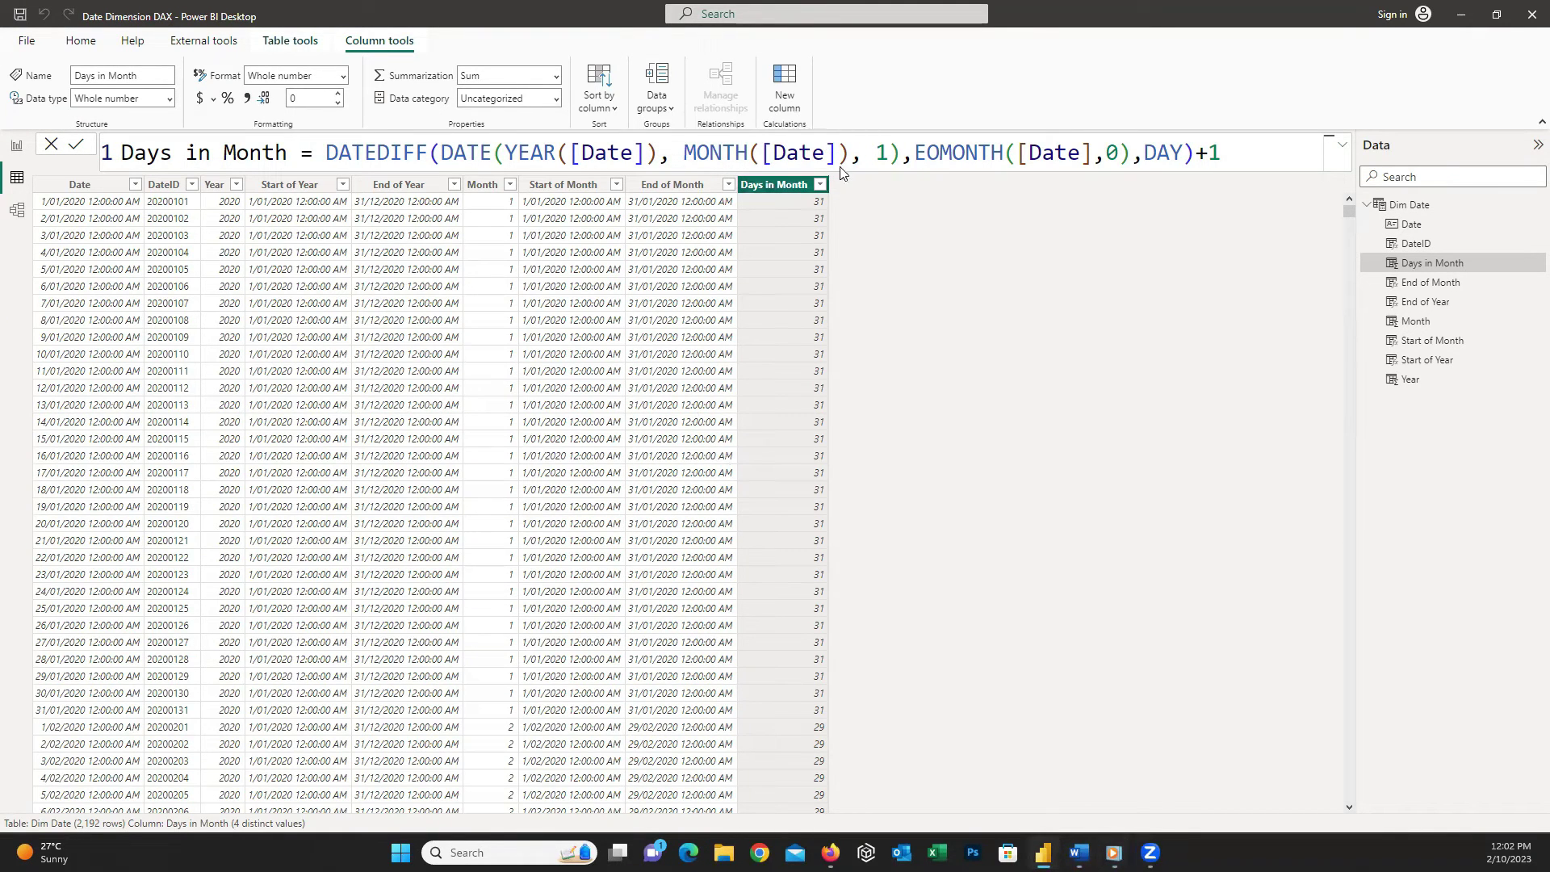
- Add Year Month Number = INT(FORMAT([Date], "YYYYMM")), giving values like 202001
{"action": "type", "text": "Ye"}
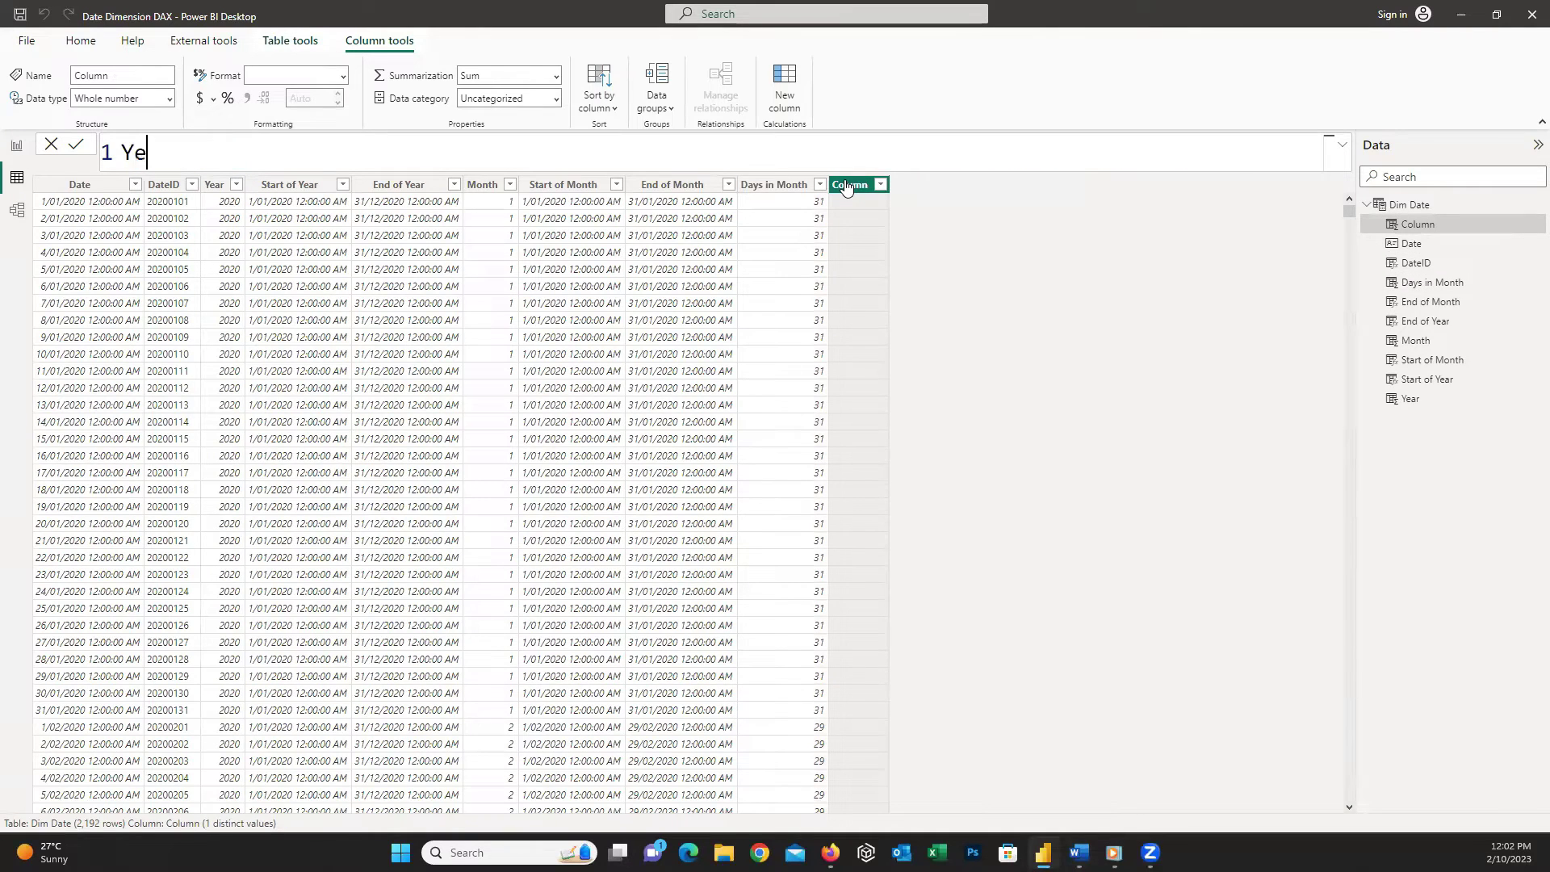
{"action": "type", "text": "ar Month Number "}
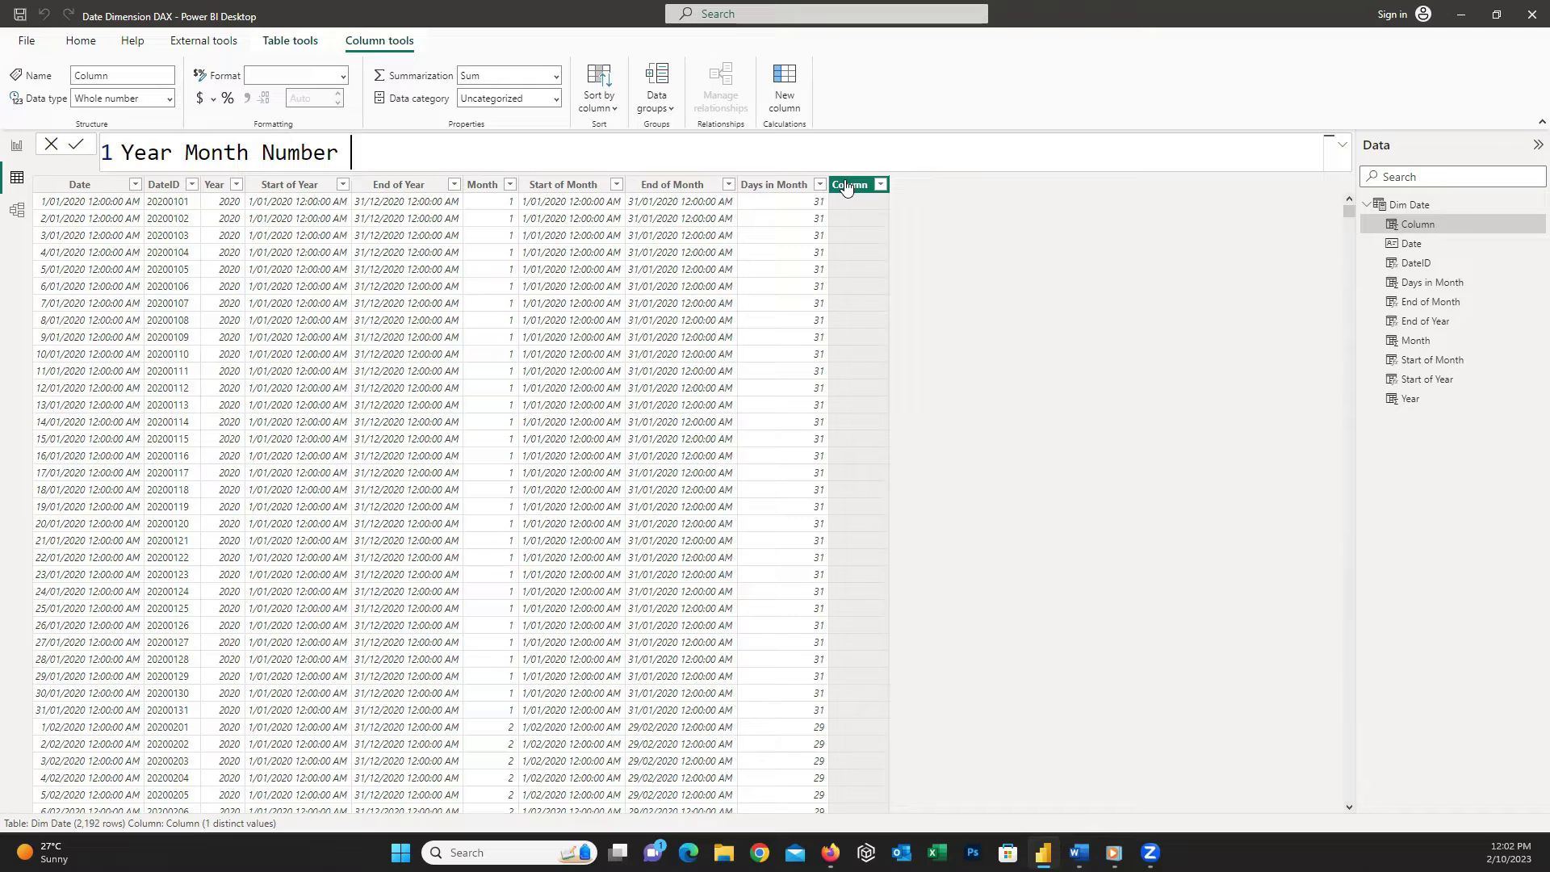
{"action": "type", "text": "= INT"}
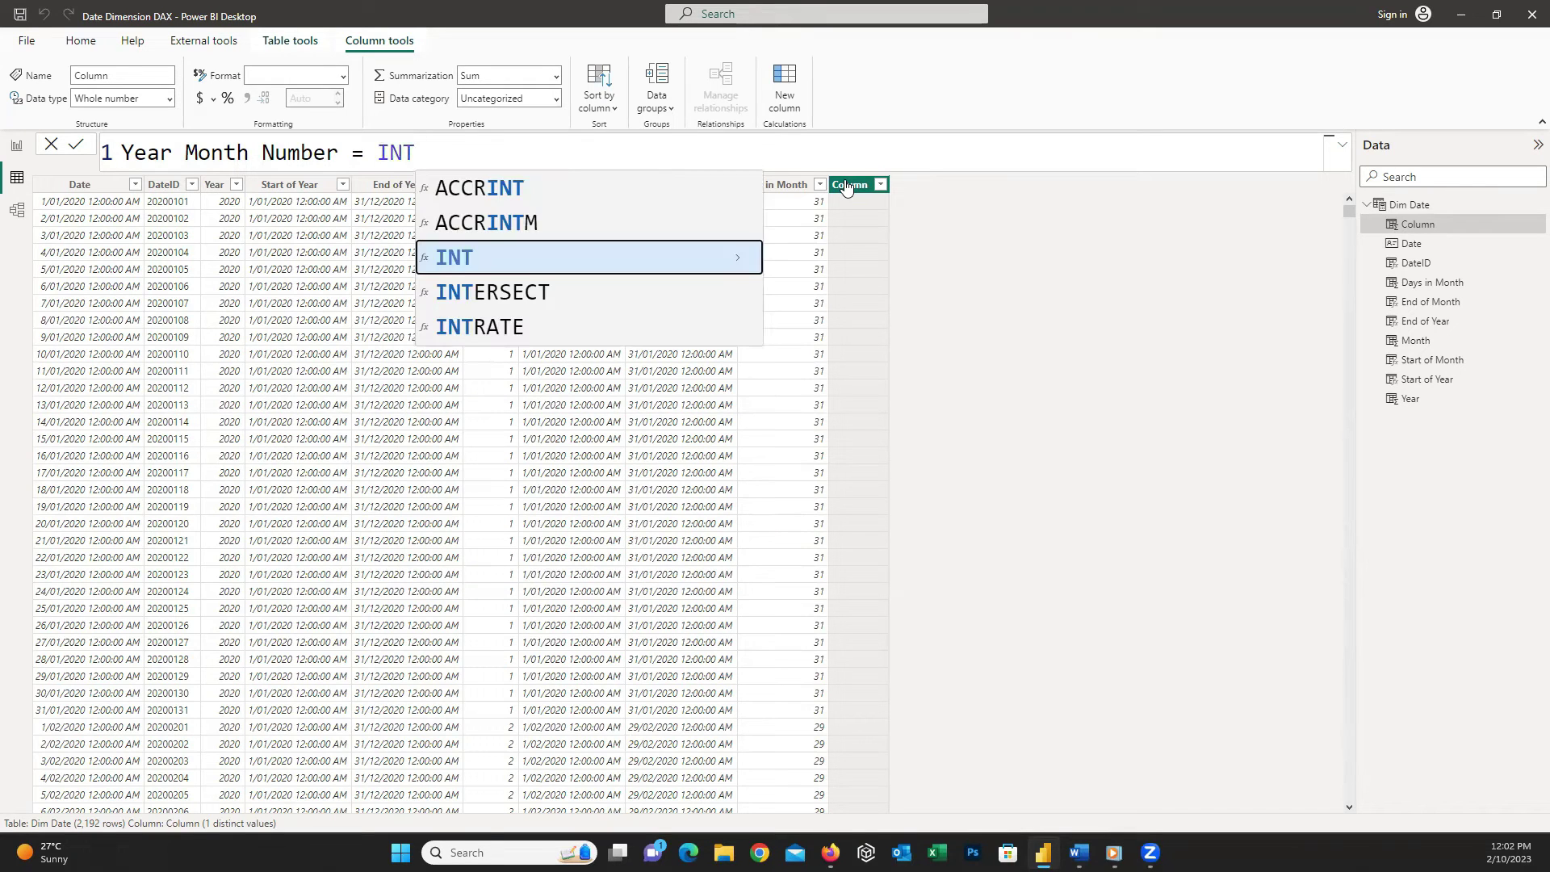
{"action": "type", "text": "("}
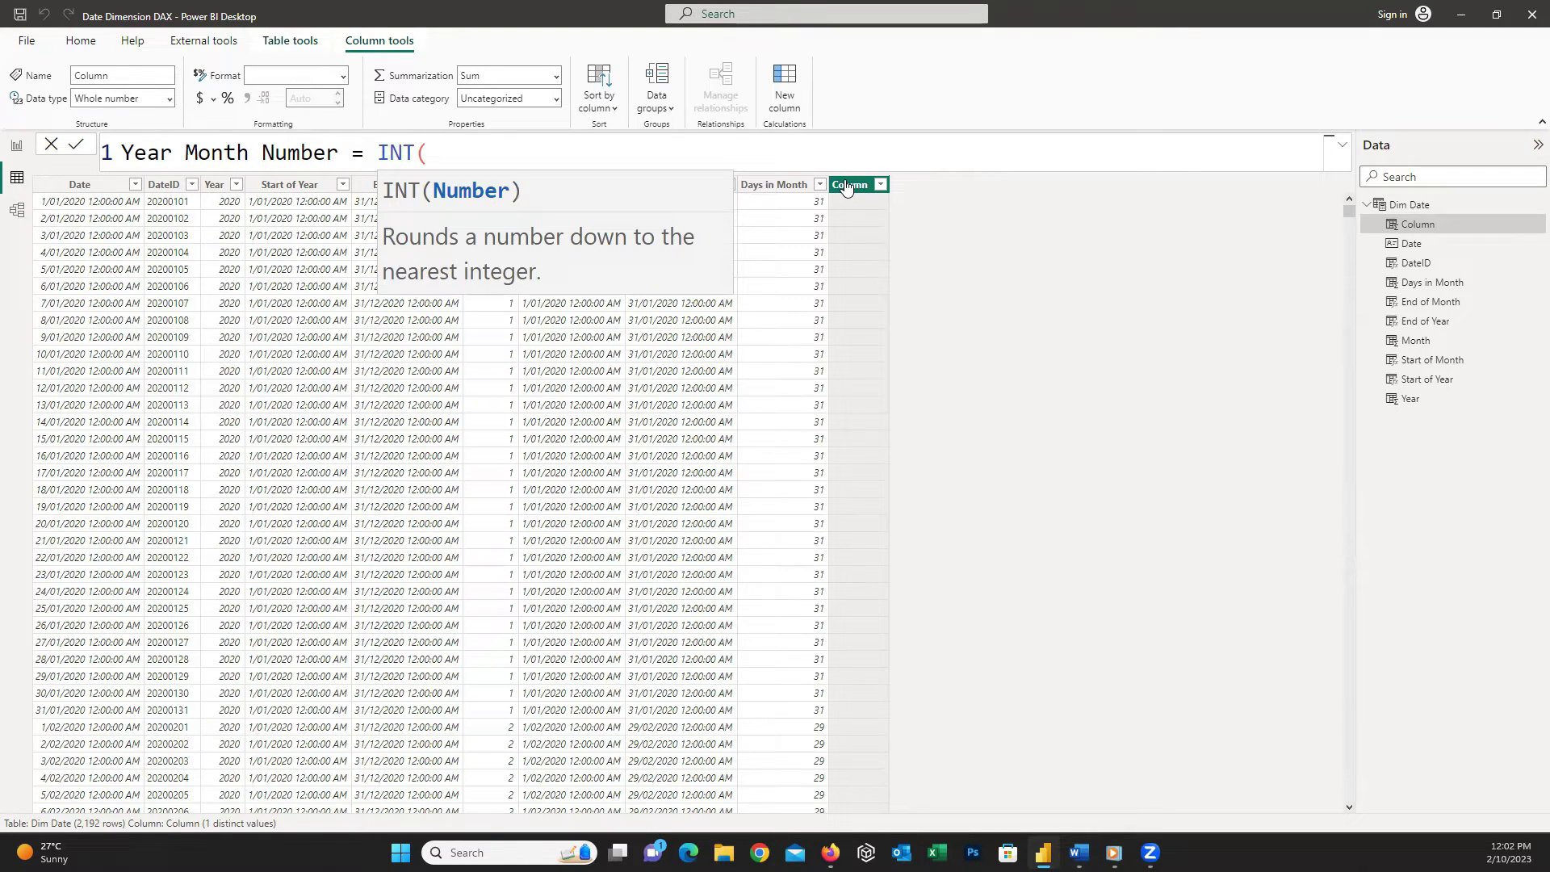
{"action": "type", "text": "Fo"}
{"action": "key", "text": "Tab"}
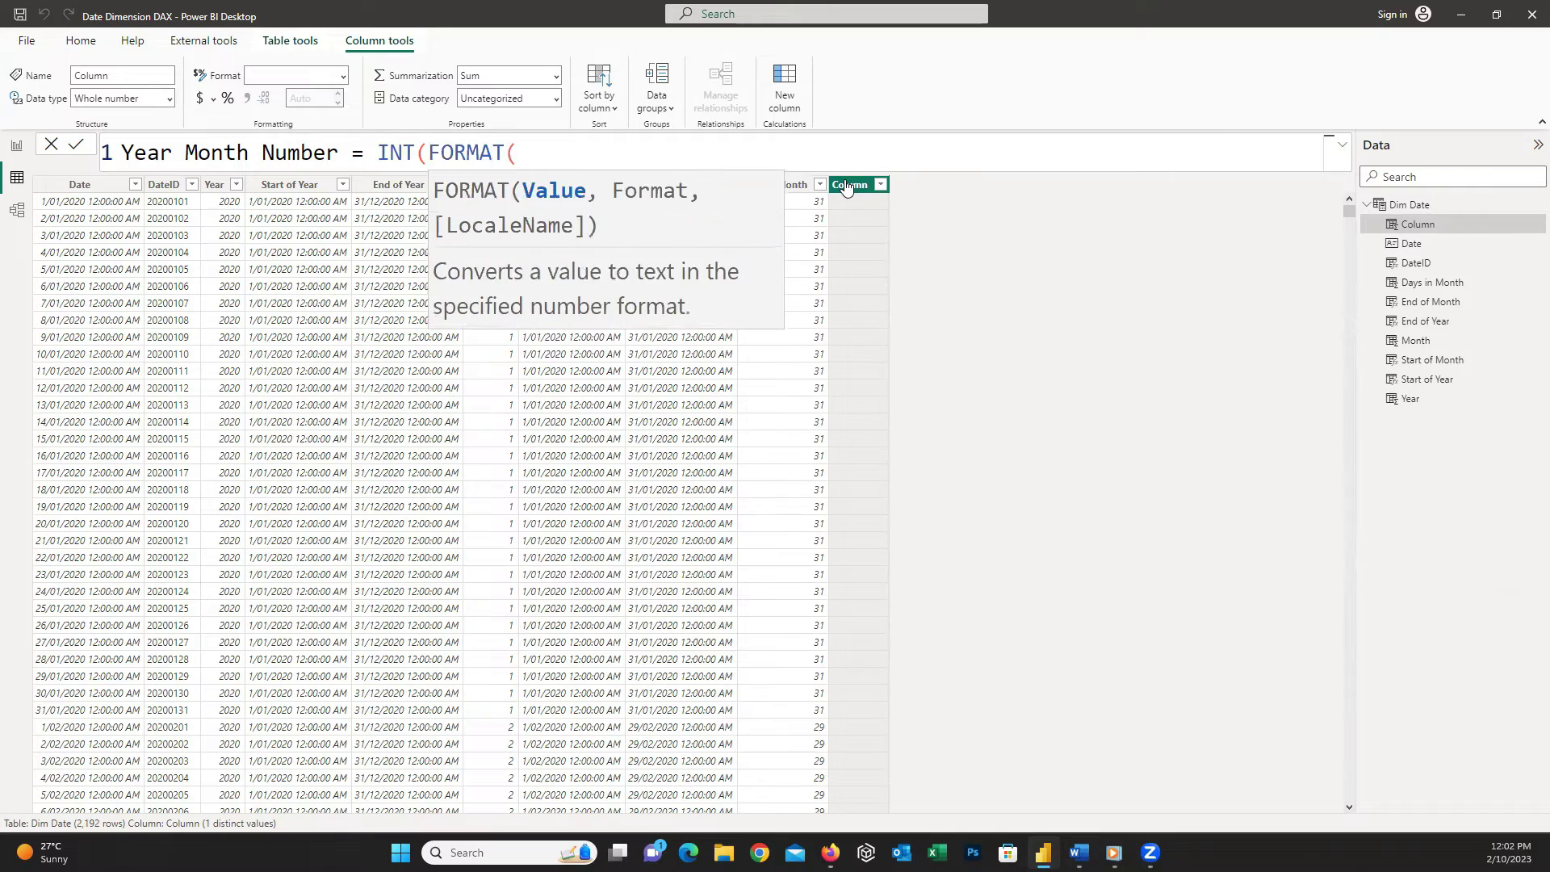
{"action": "type", "text": "["}
{"action": "key", "text": "Tab"}
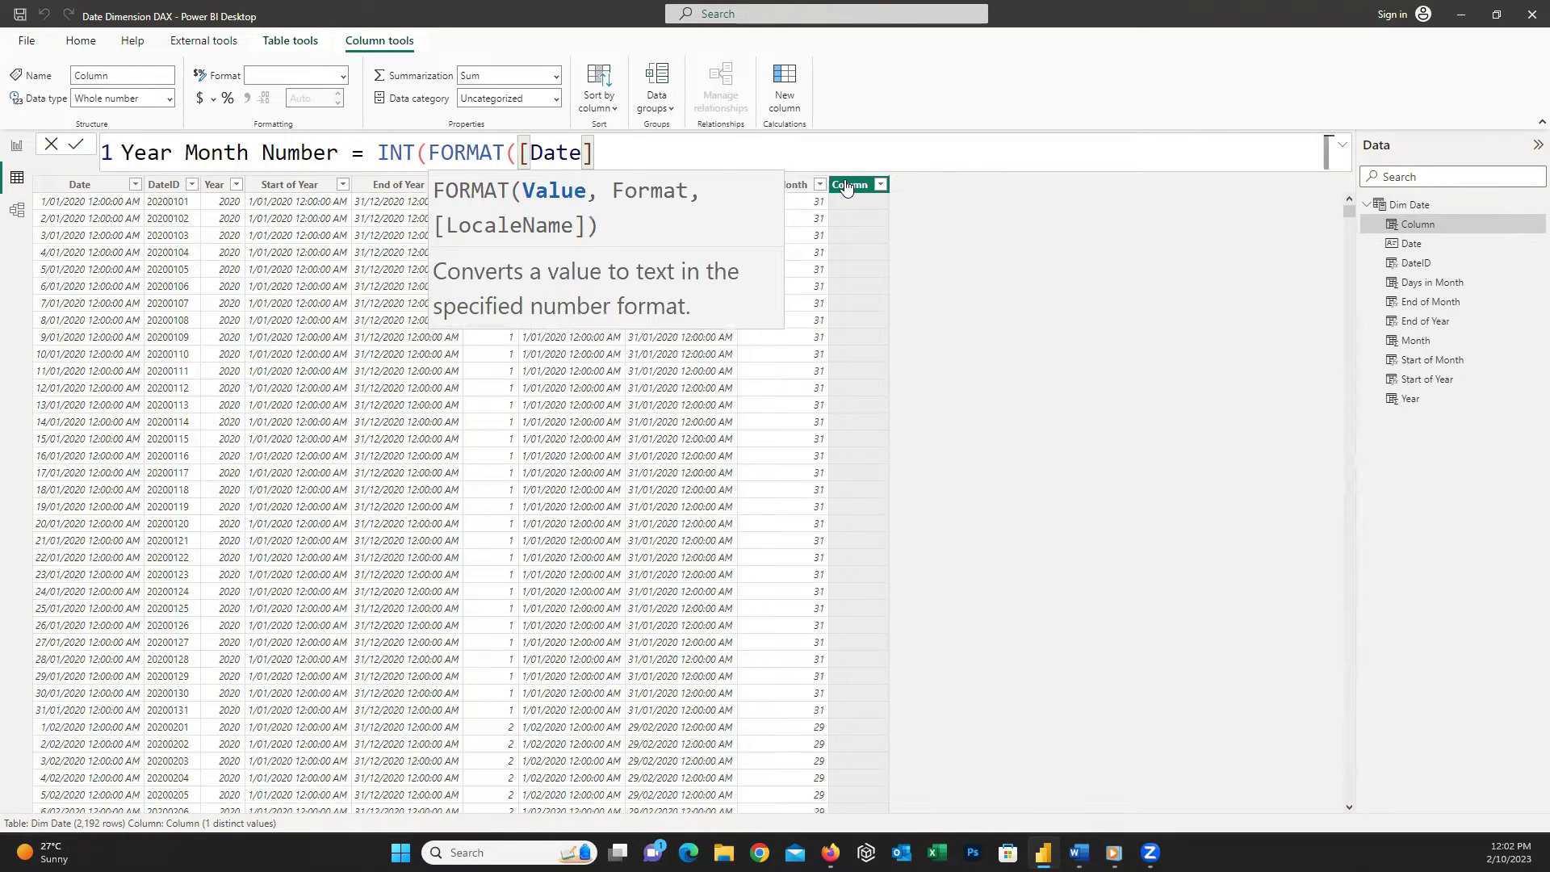
{"action": "type", "text": ", "}
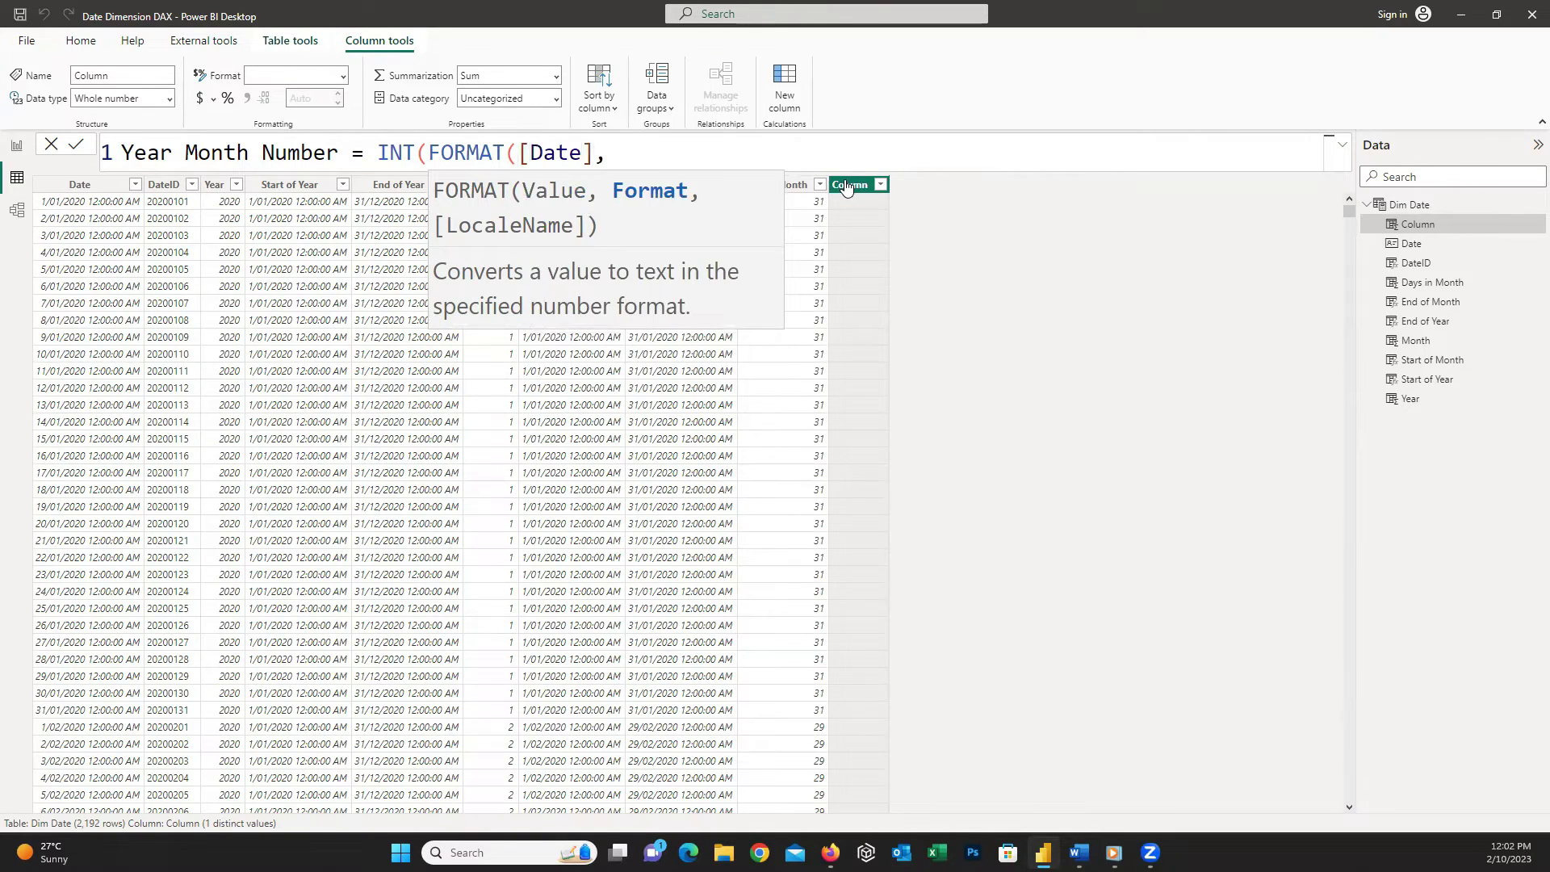
{"action": "type", "text": "\"YYYYMM\")"}
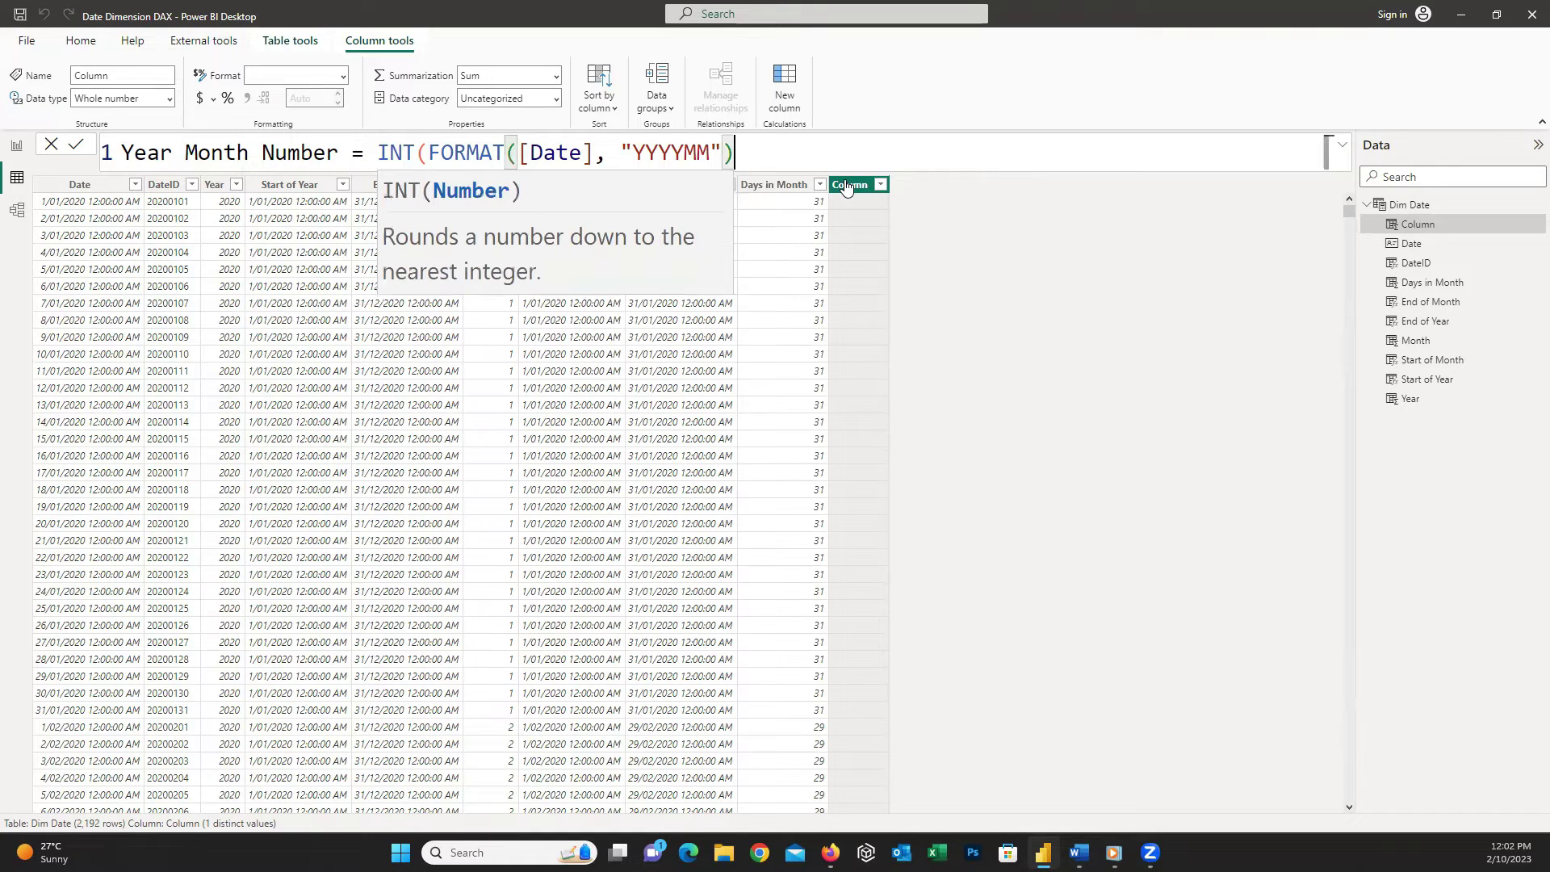
{"action": "left_click", "coordinate": [75, 147]}
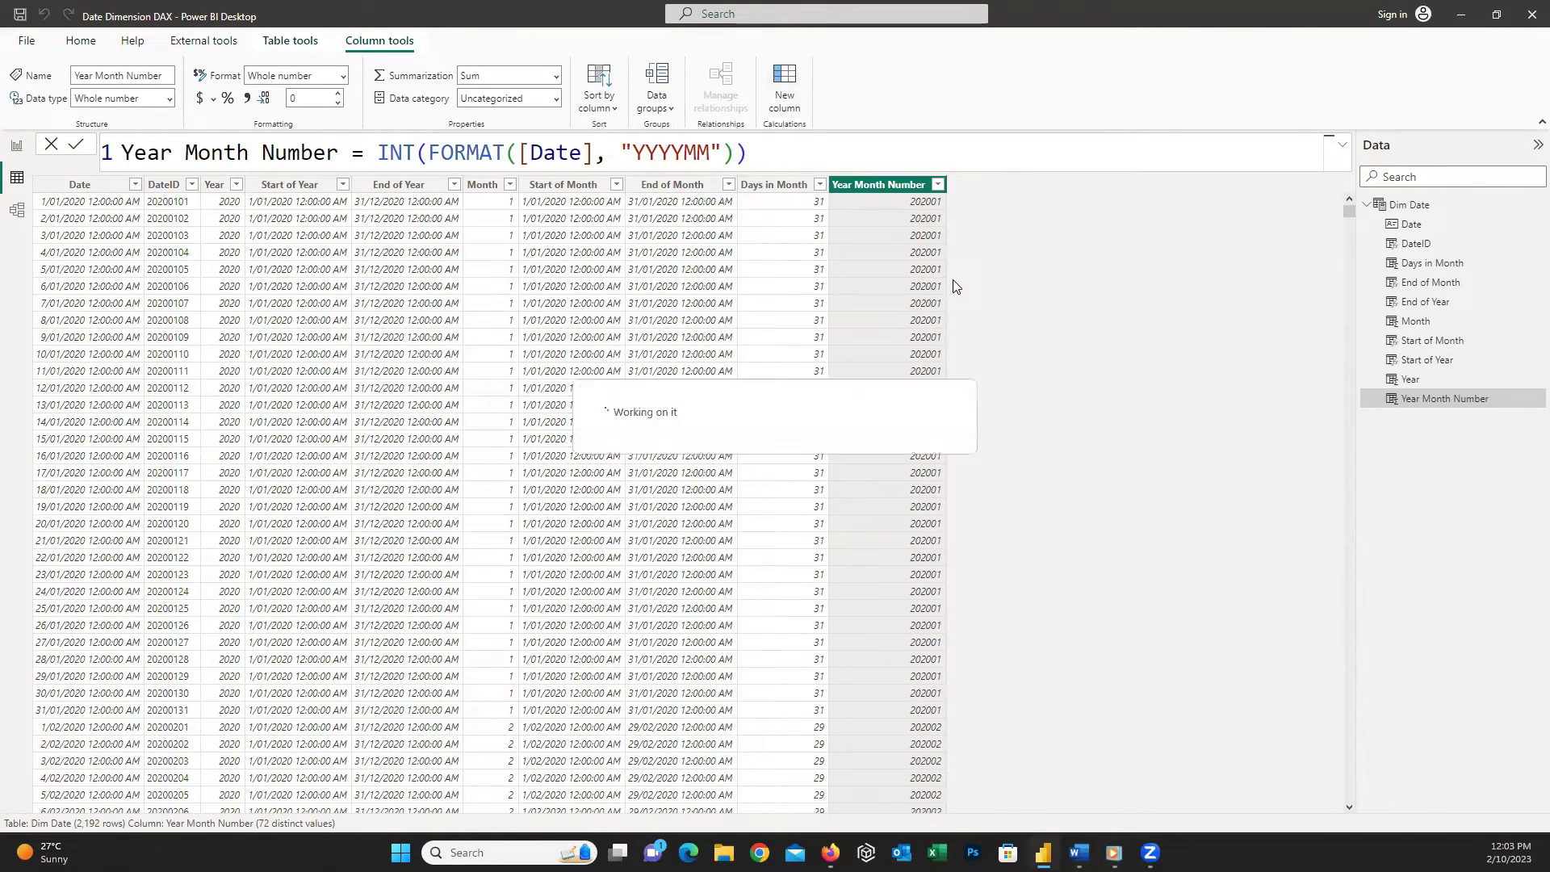
- Enter Year Month Name = FORMAT([Date], "YYYY-MMM") and commit, producing 2020-Jan
{"action": "type", "text": "Year"}
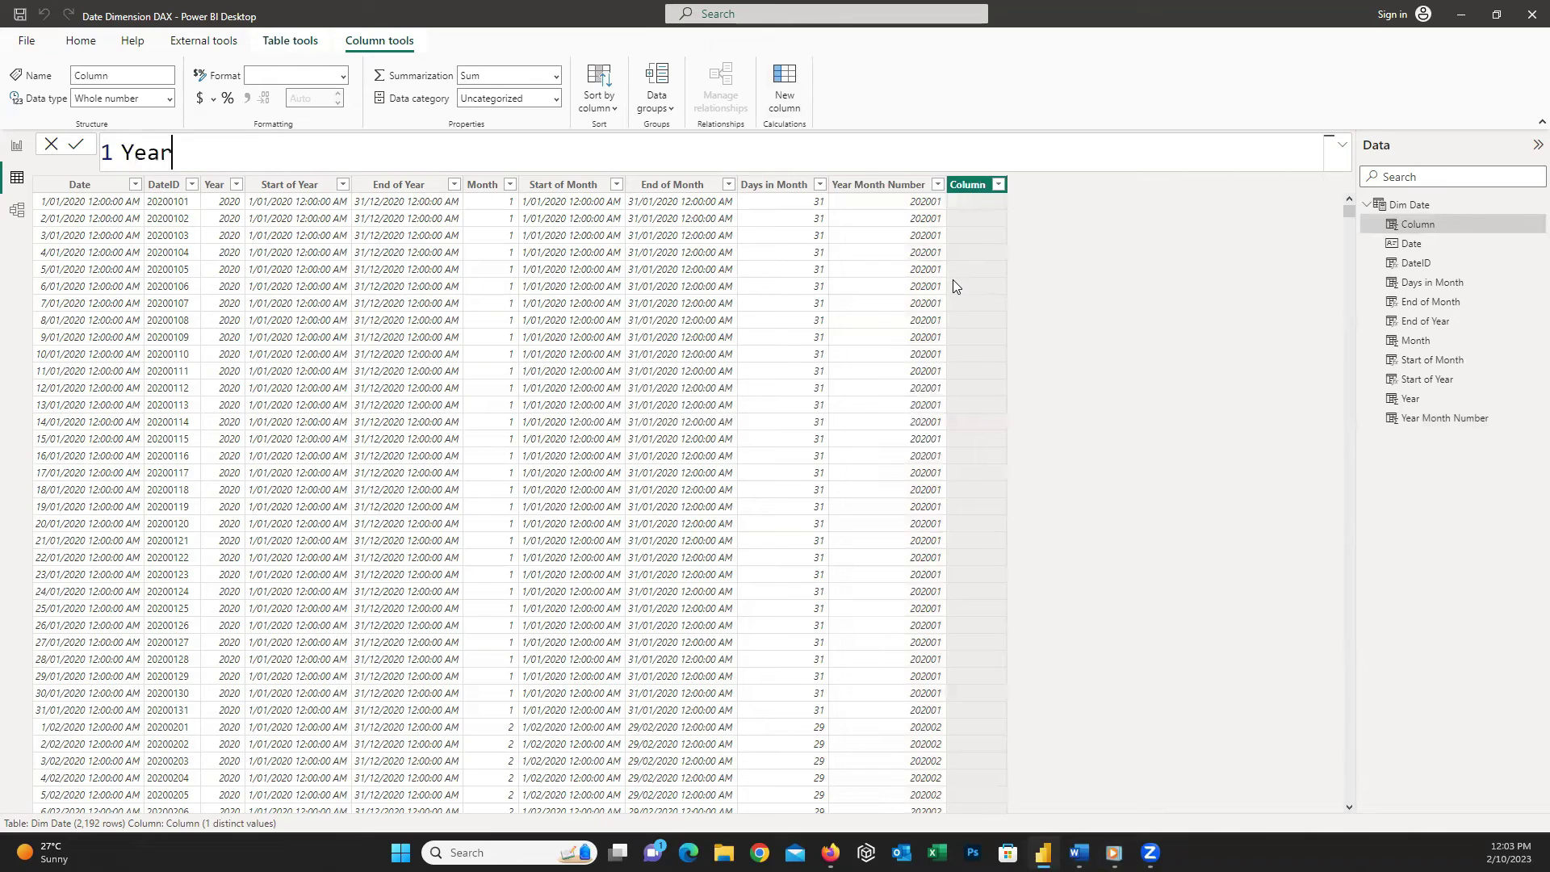
{"action": "type", "text": " Month Name "}
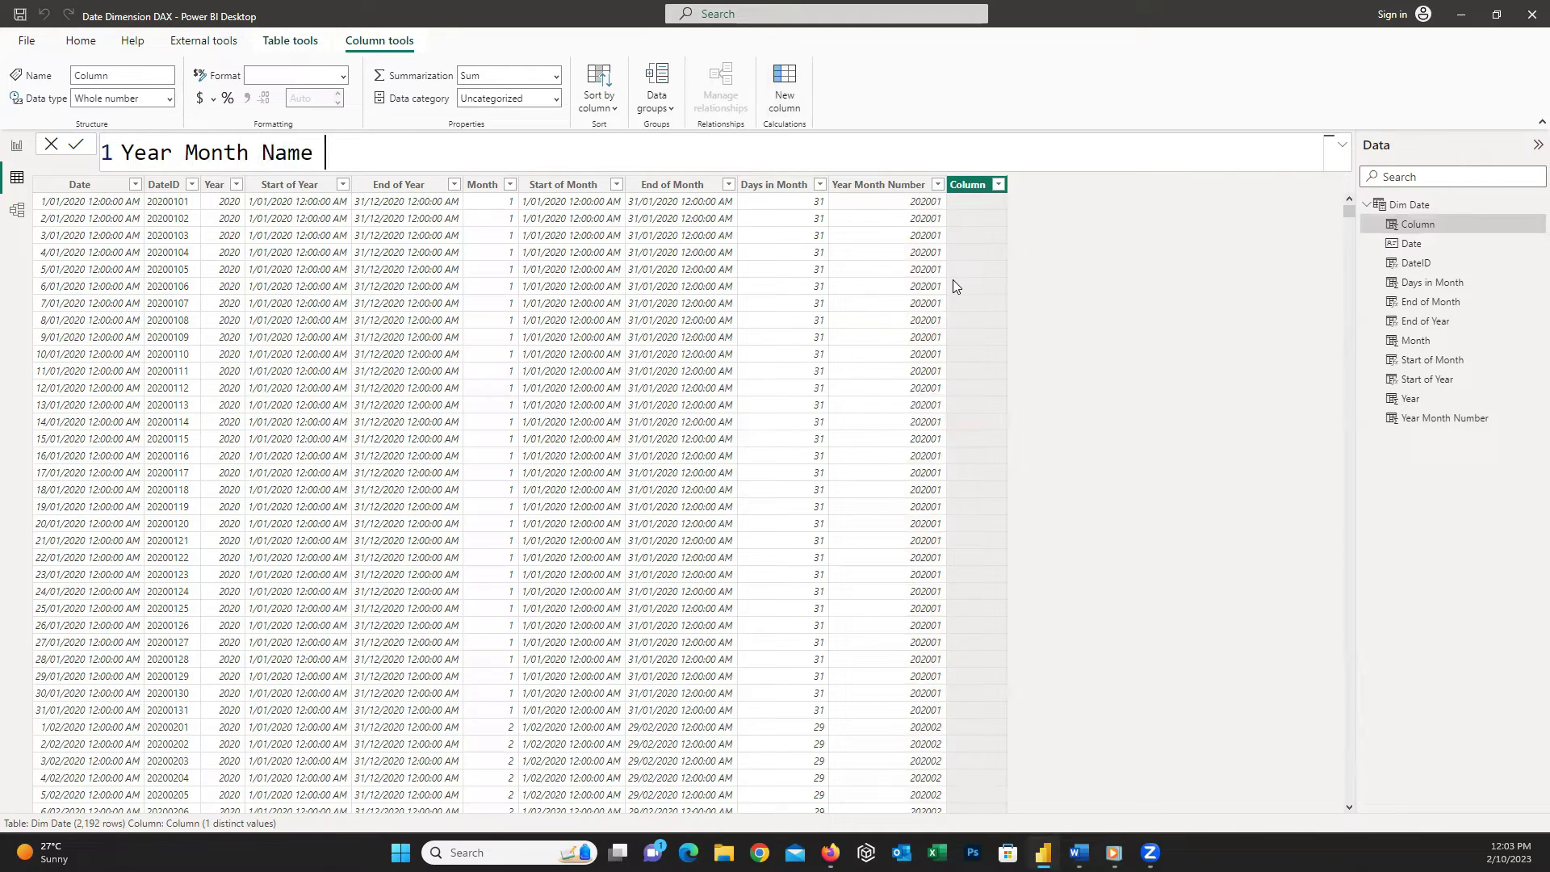
{"action": "type", "text": "= For"}
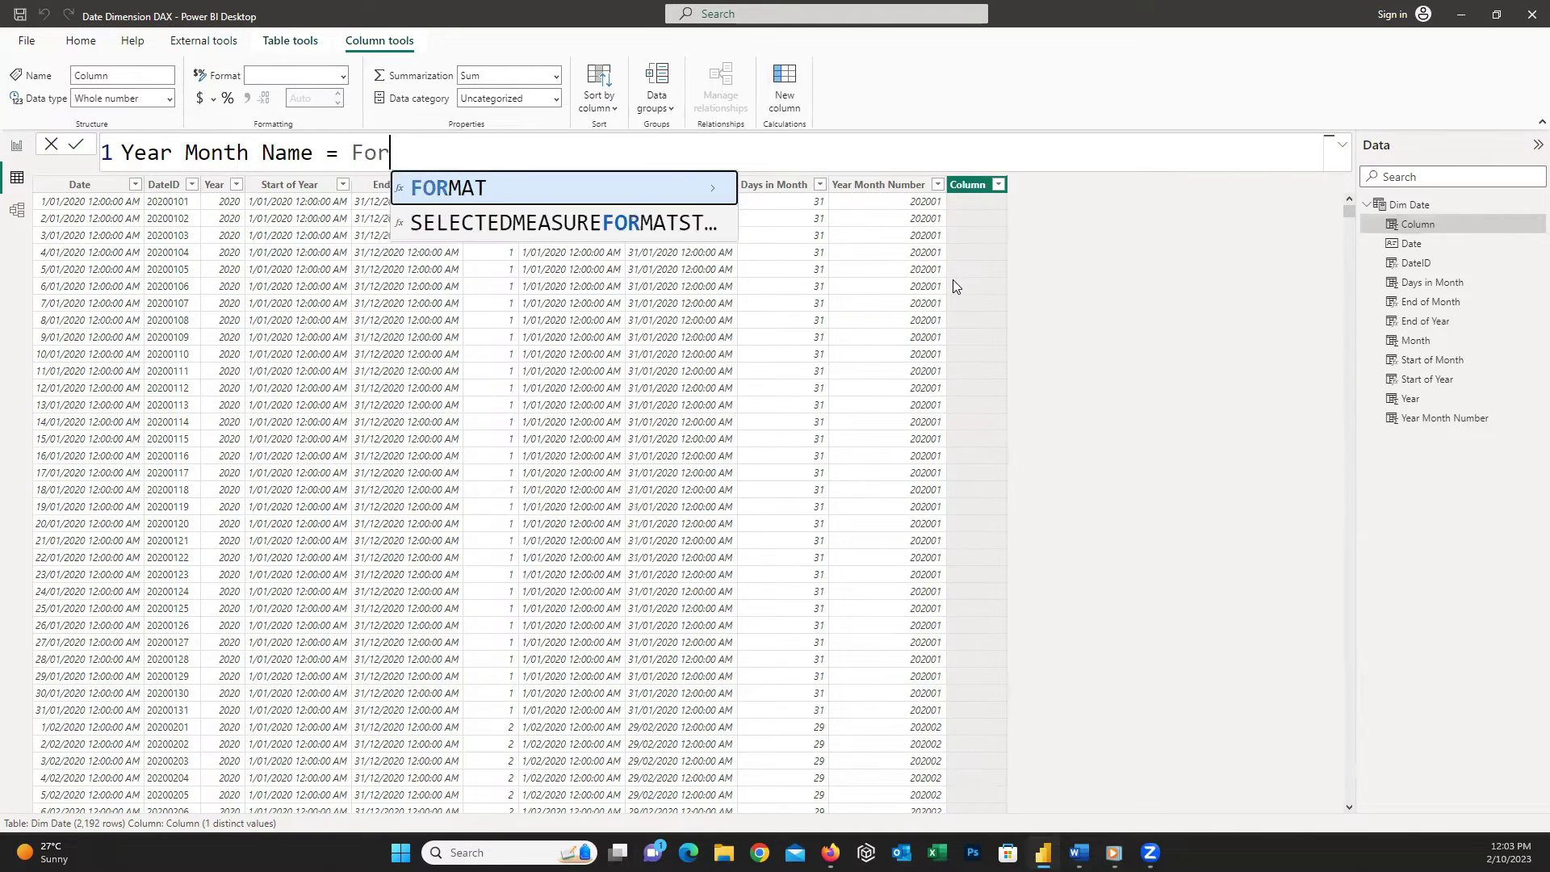
{"action": "key", "text": "Tab"}
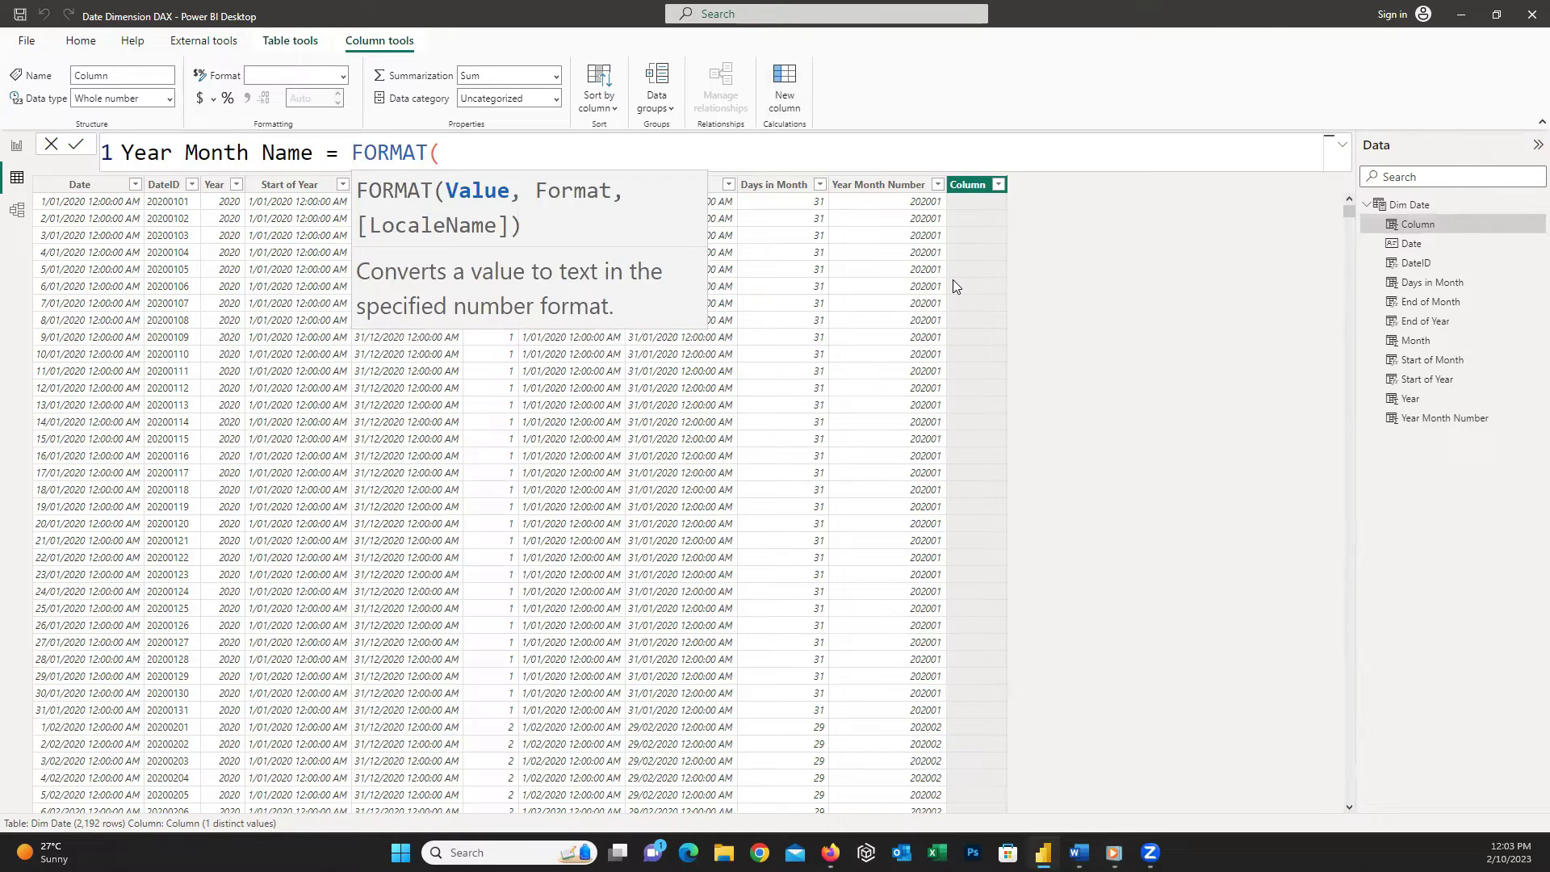
{"action": "type", "text": "["}
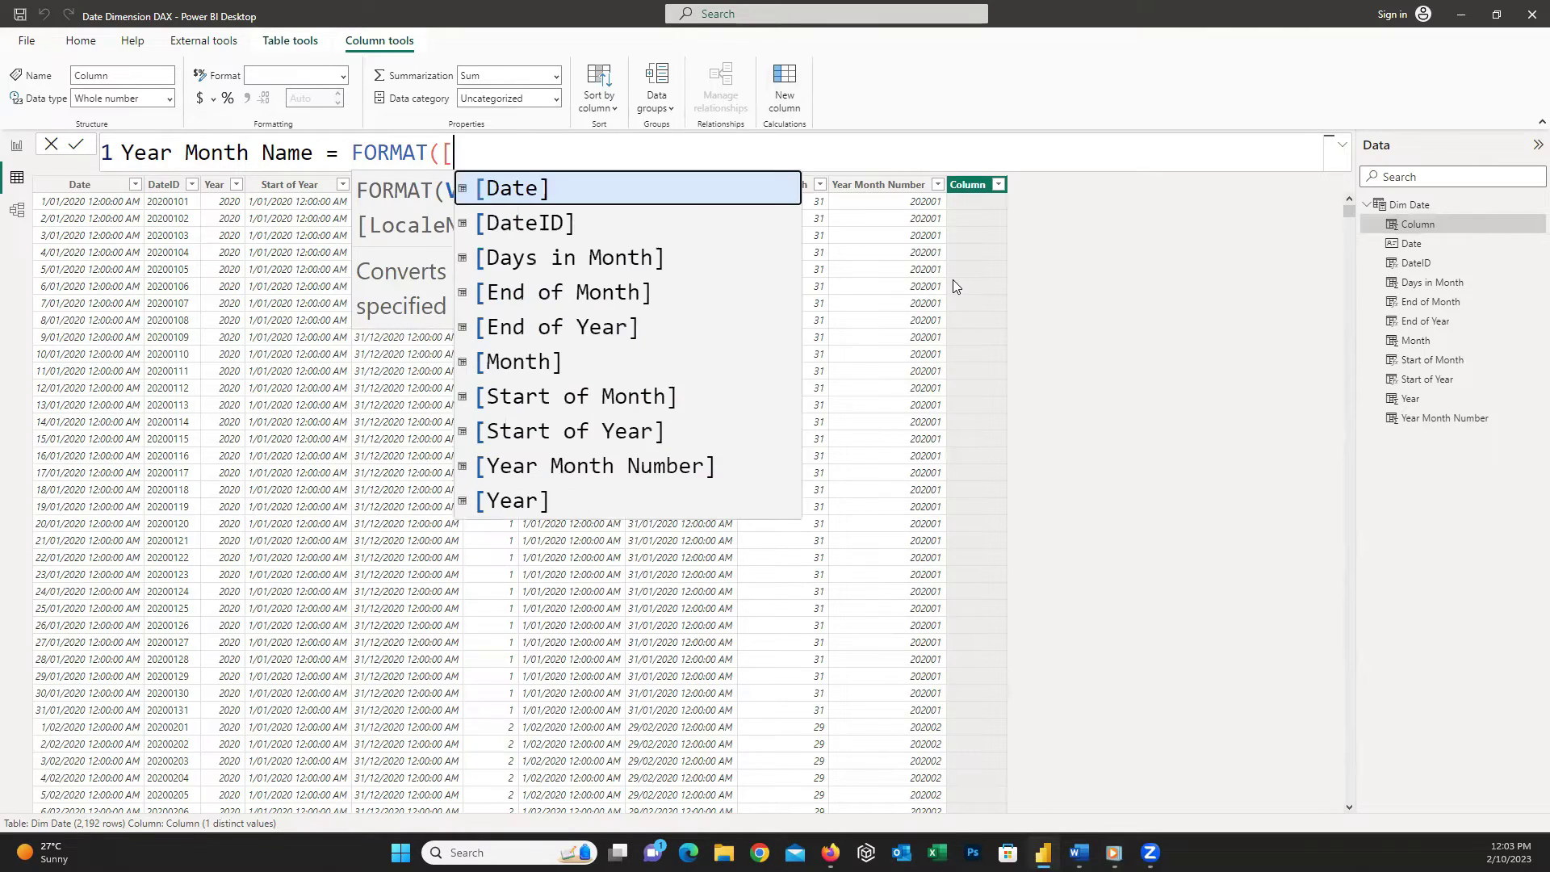
{"action": "type", "text": "D"}
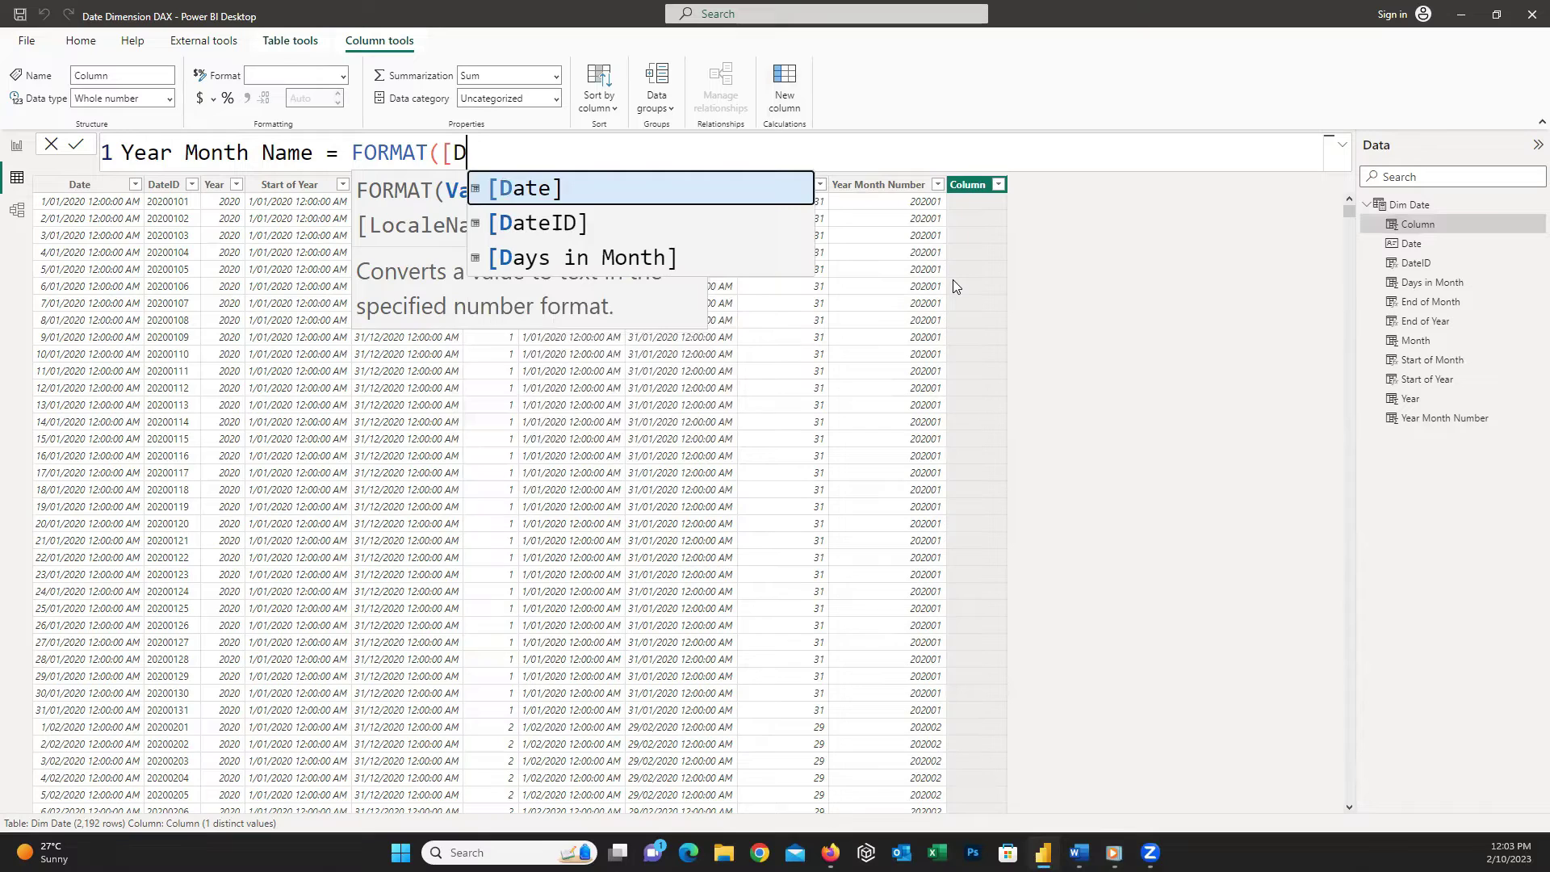
{"action": "key", "text": "Tab"}
{"action": "type", "text": ","}
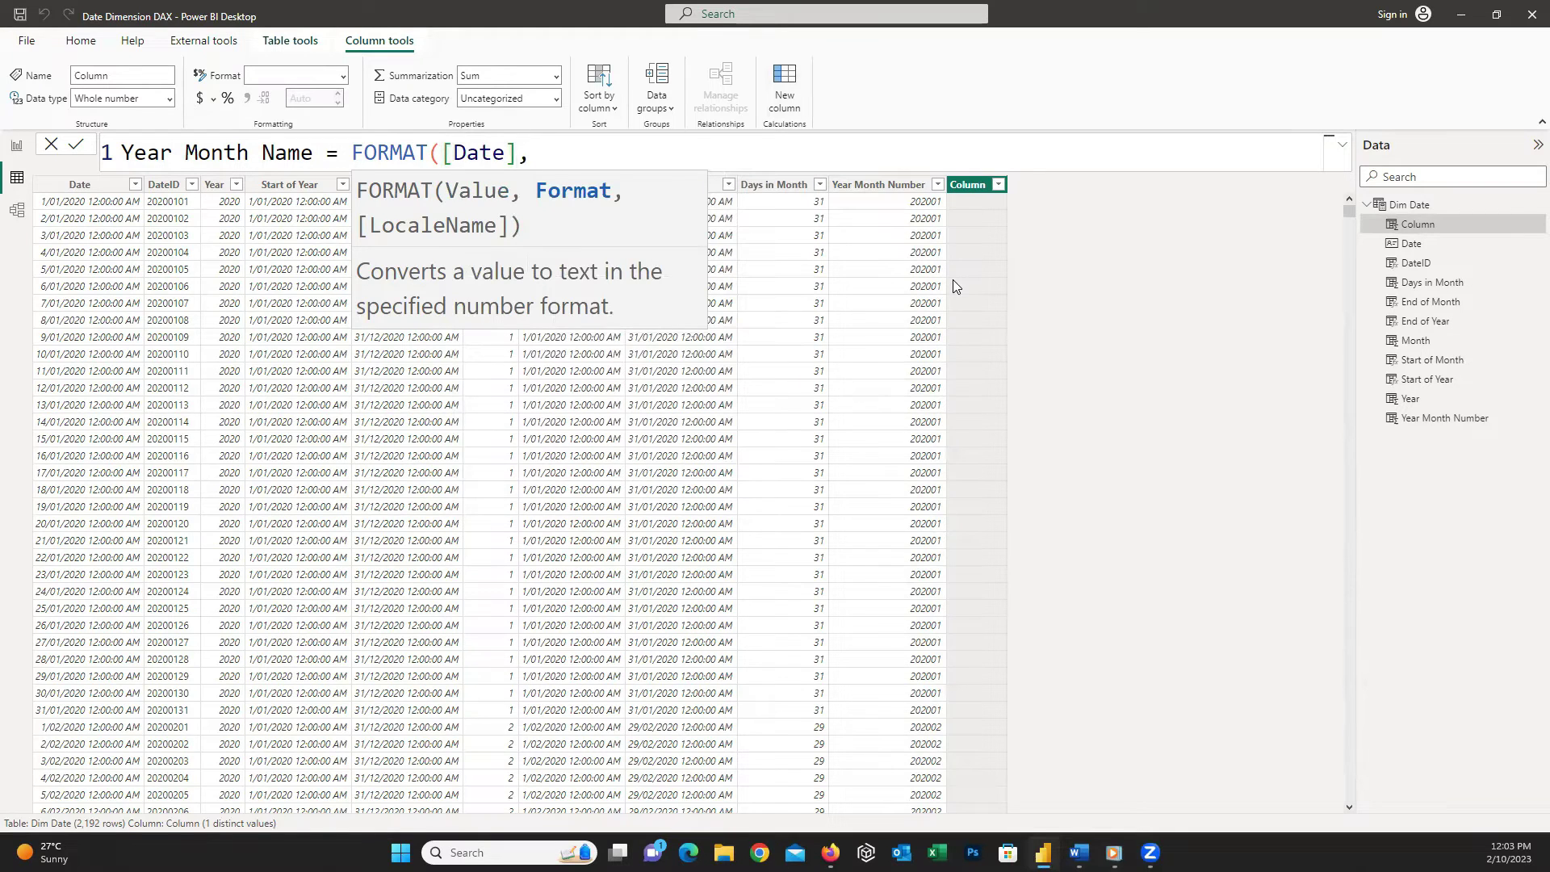
{"action": "type", "text": "\"YYYY-MMM\""}
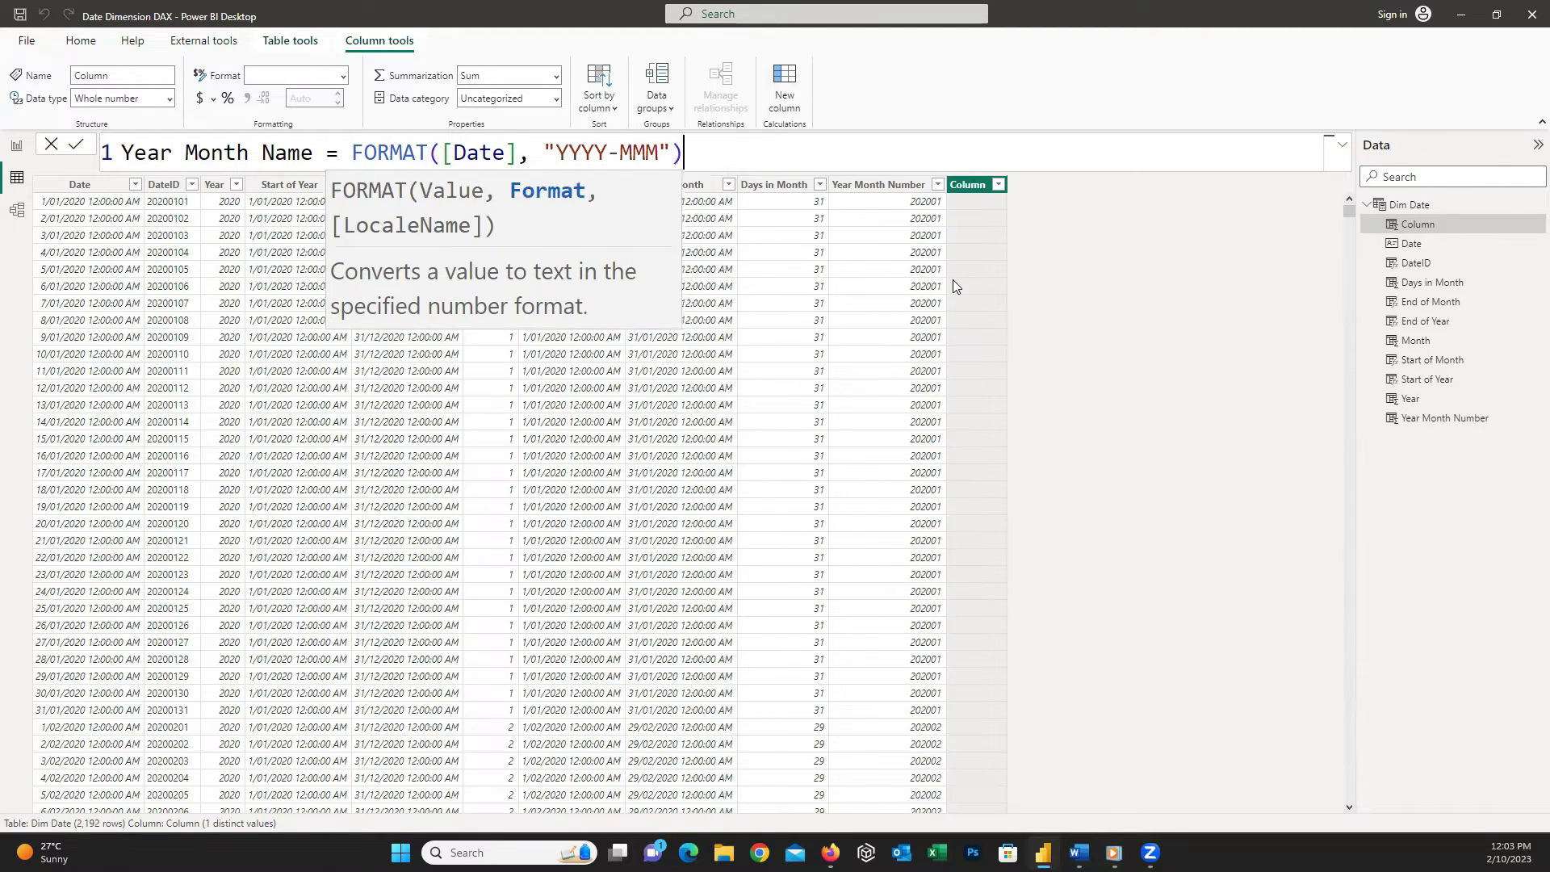
{"action": "type", "text": ")"}
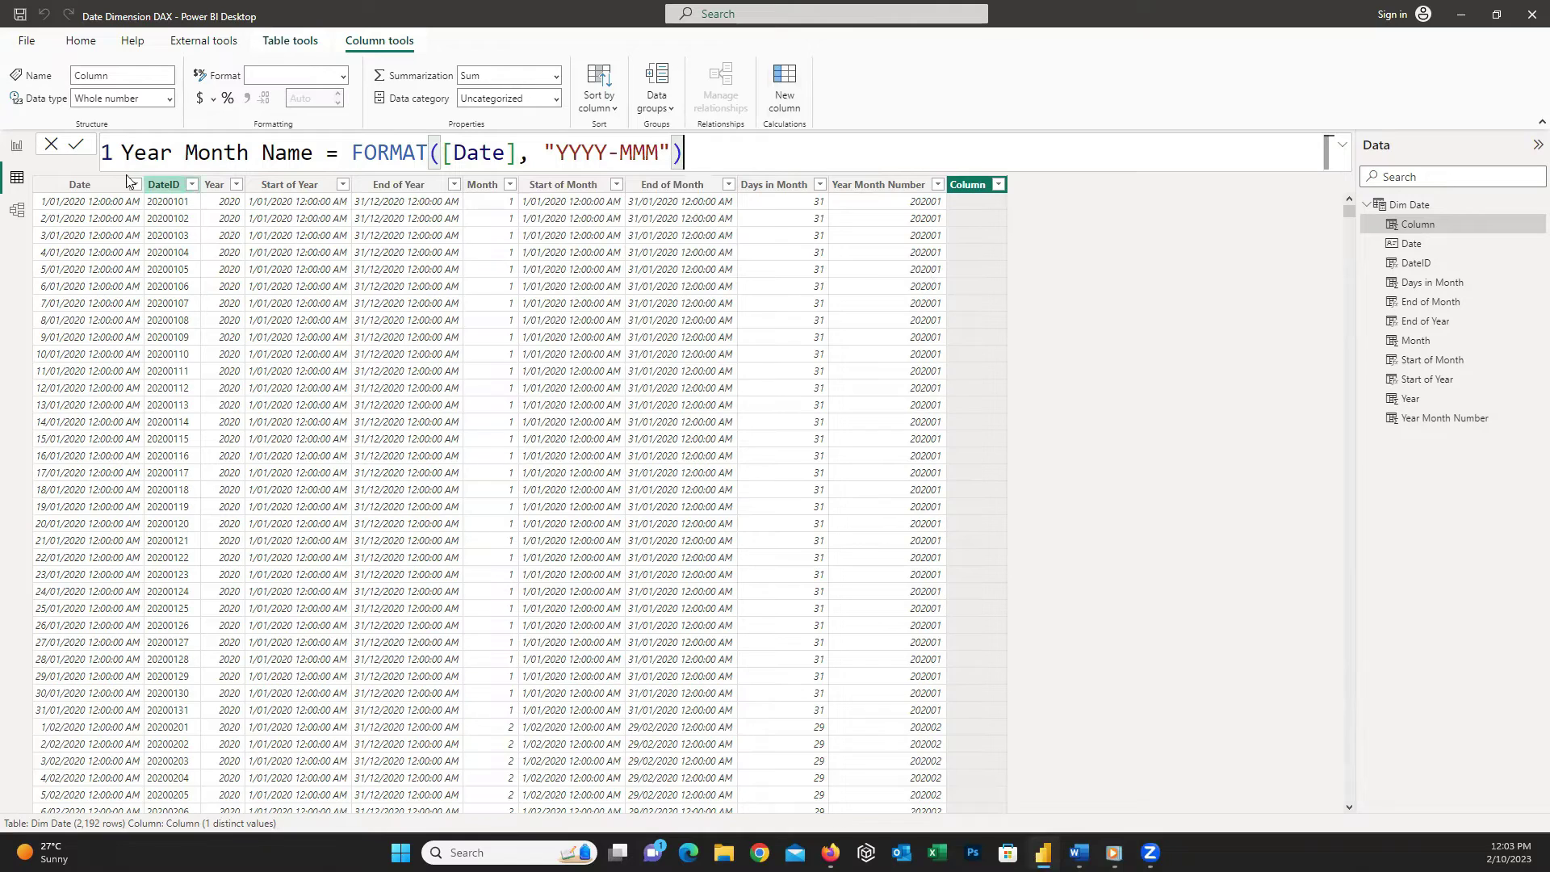
{"action": "left_click", "coordinate": [76, 145]}
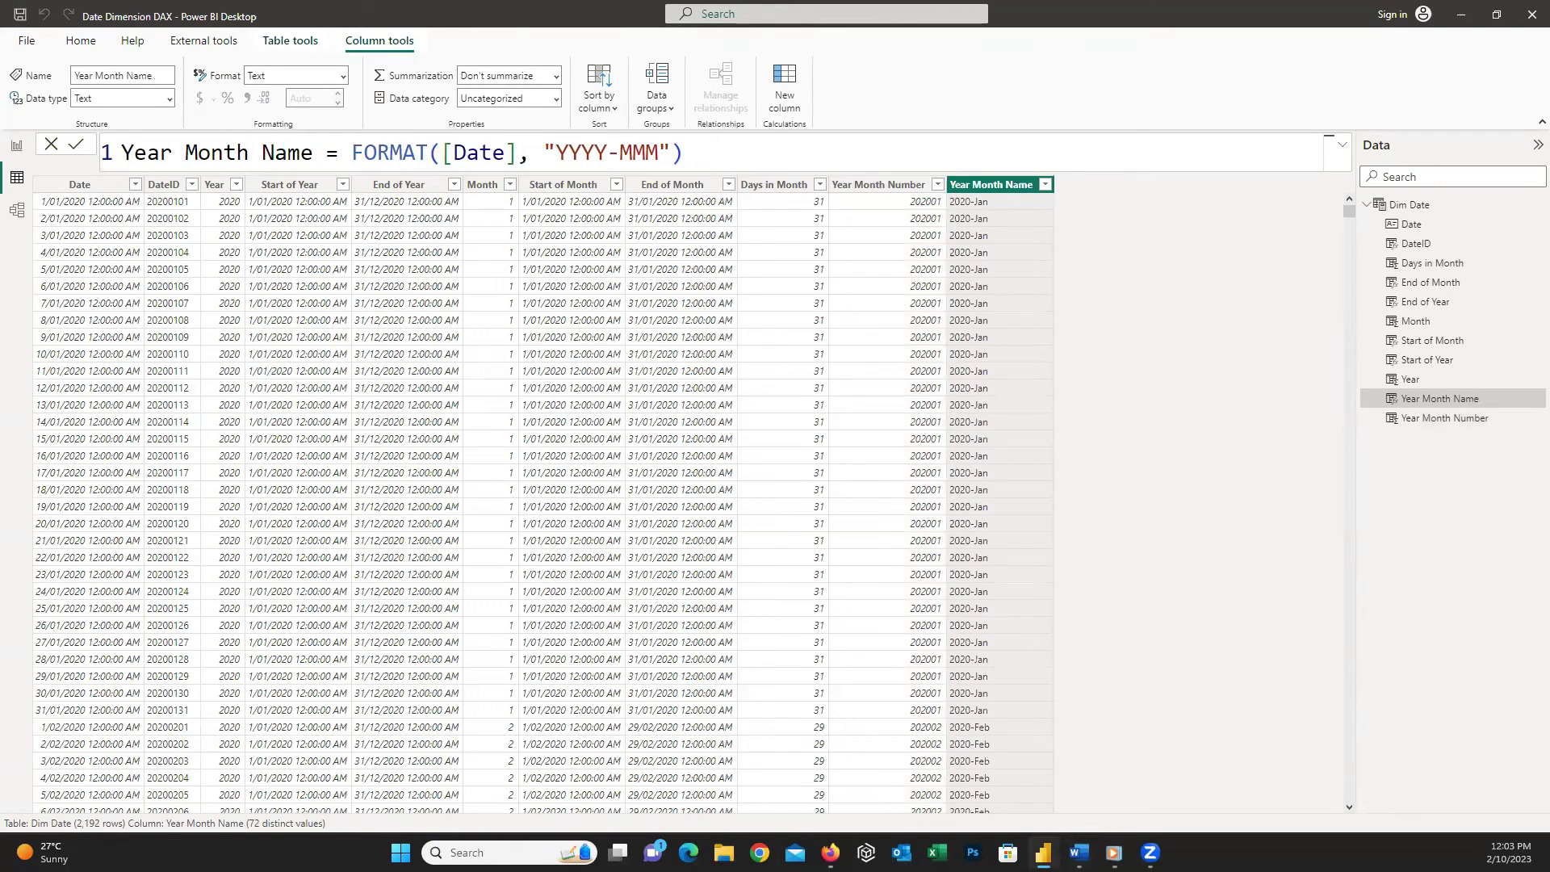
- Add a Day column to Dim Date with the formula Day = DAY([Date])
{"action": "left_click", "coordinate": [785, 95]}
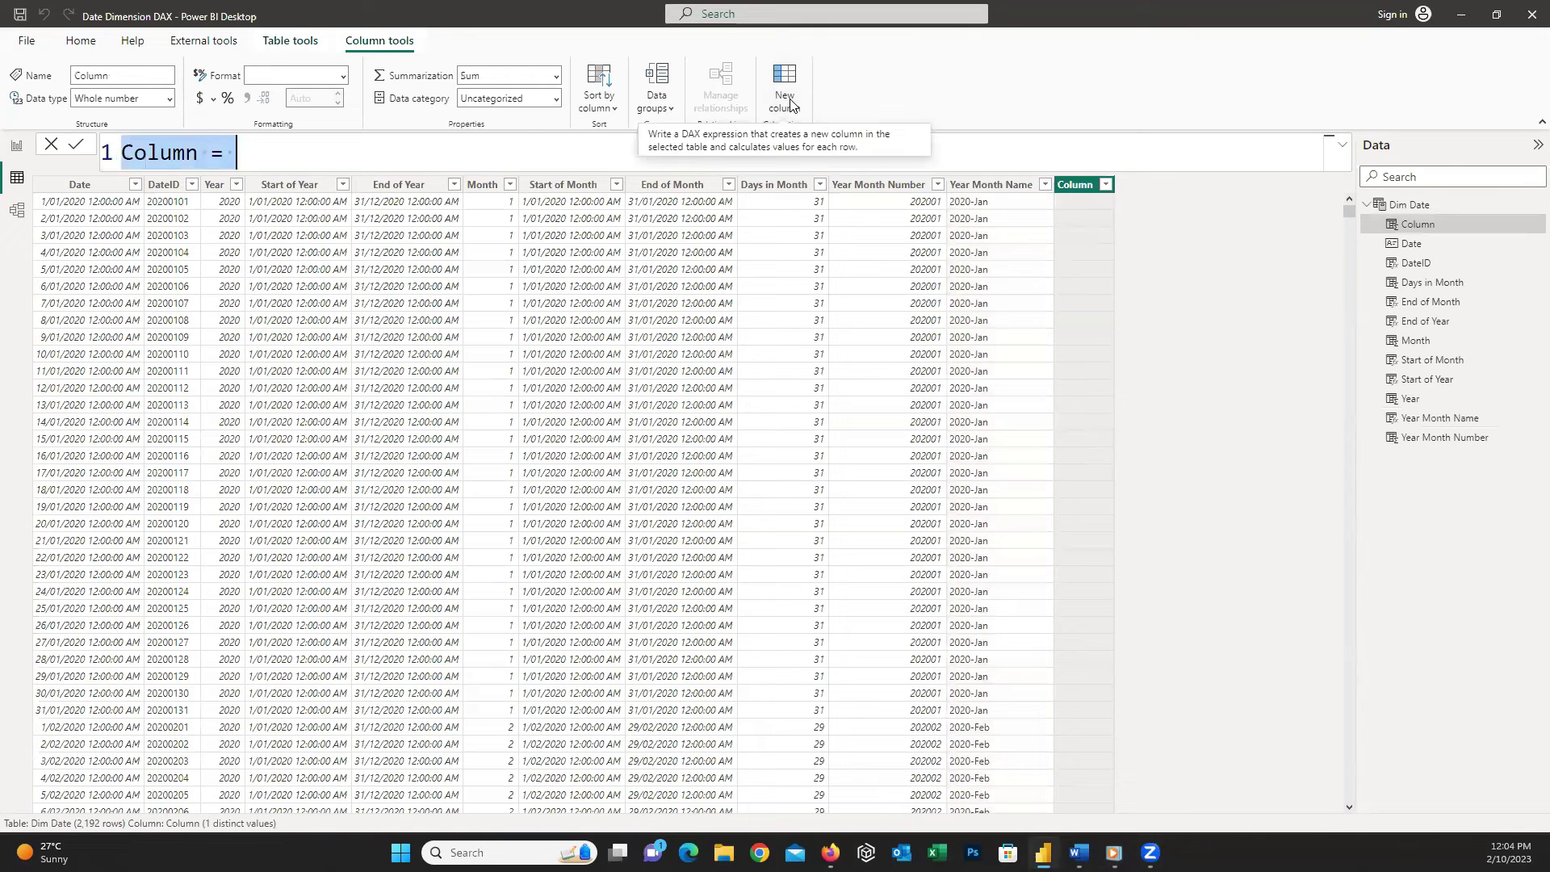
{"action": "type", "text": "Day = "}
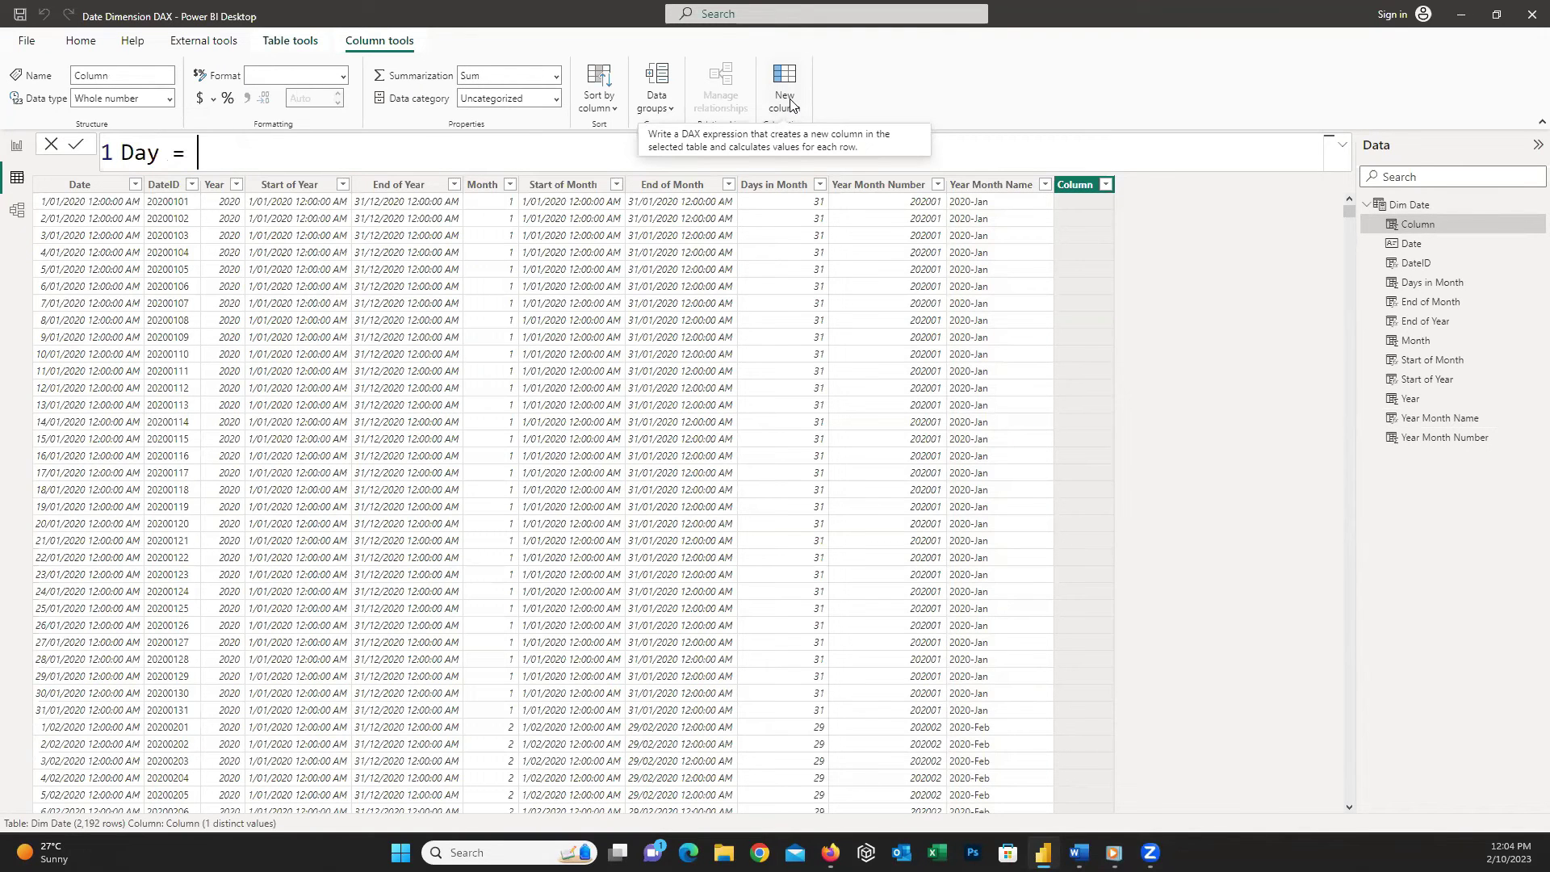
{"action": "type", "text": "DAY([Date]"}
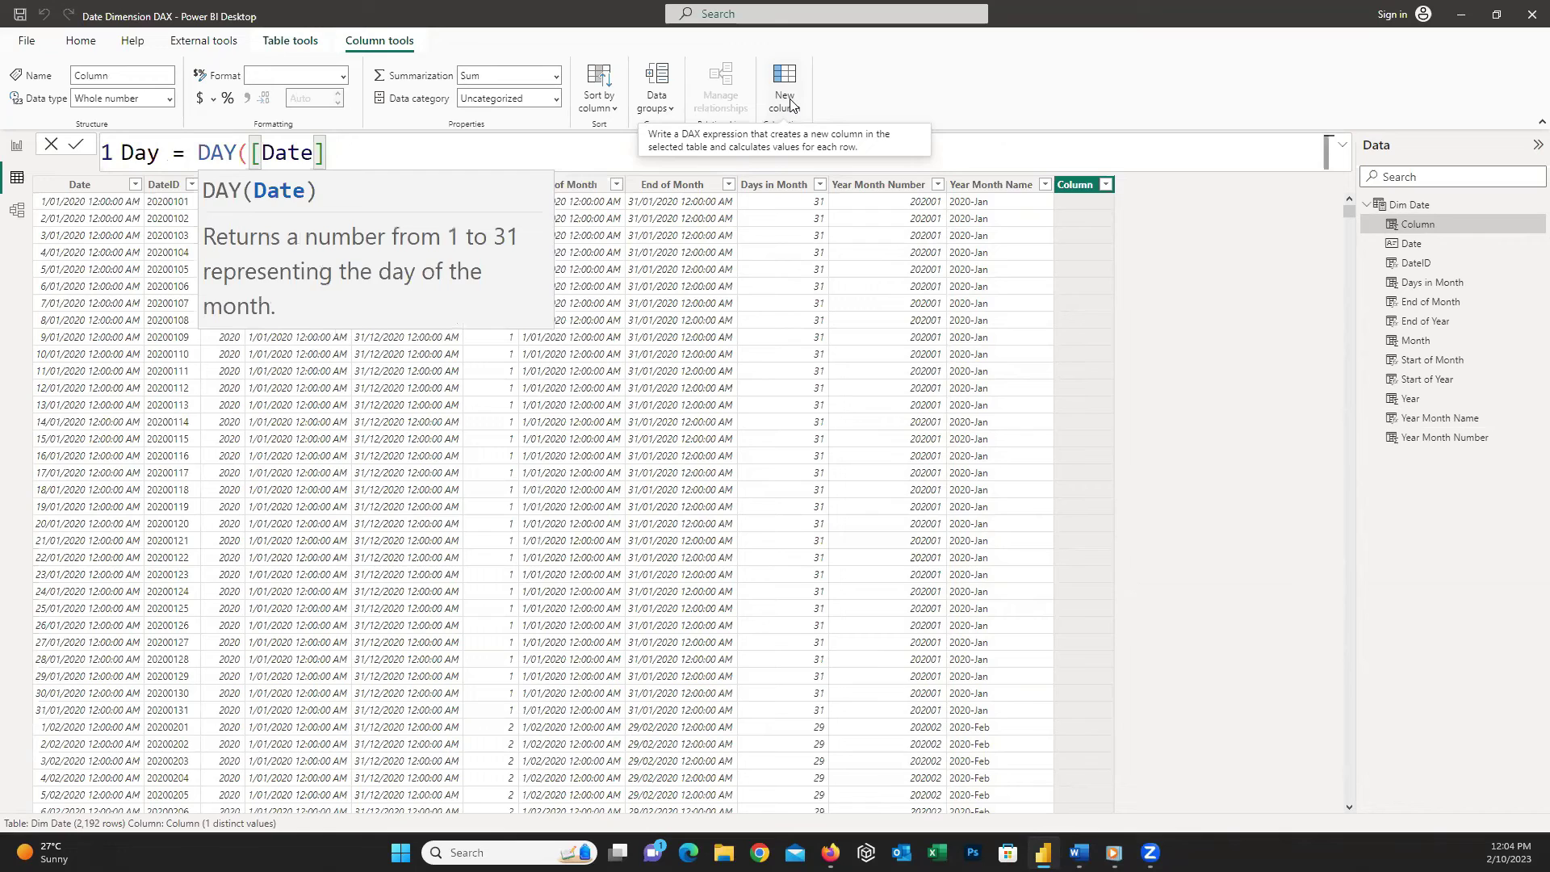
{"action": "type", "text": ")"}
{"action": "key", "text": "Return"}
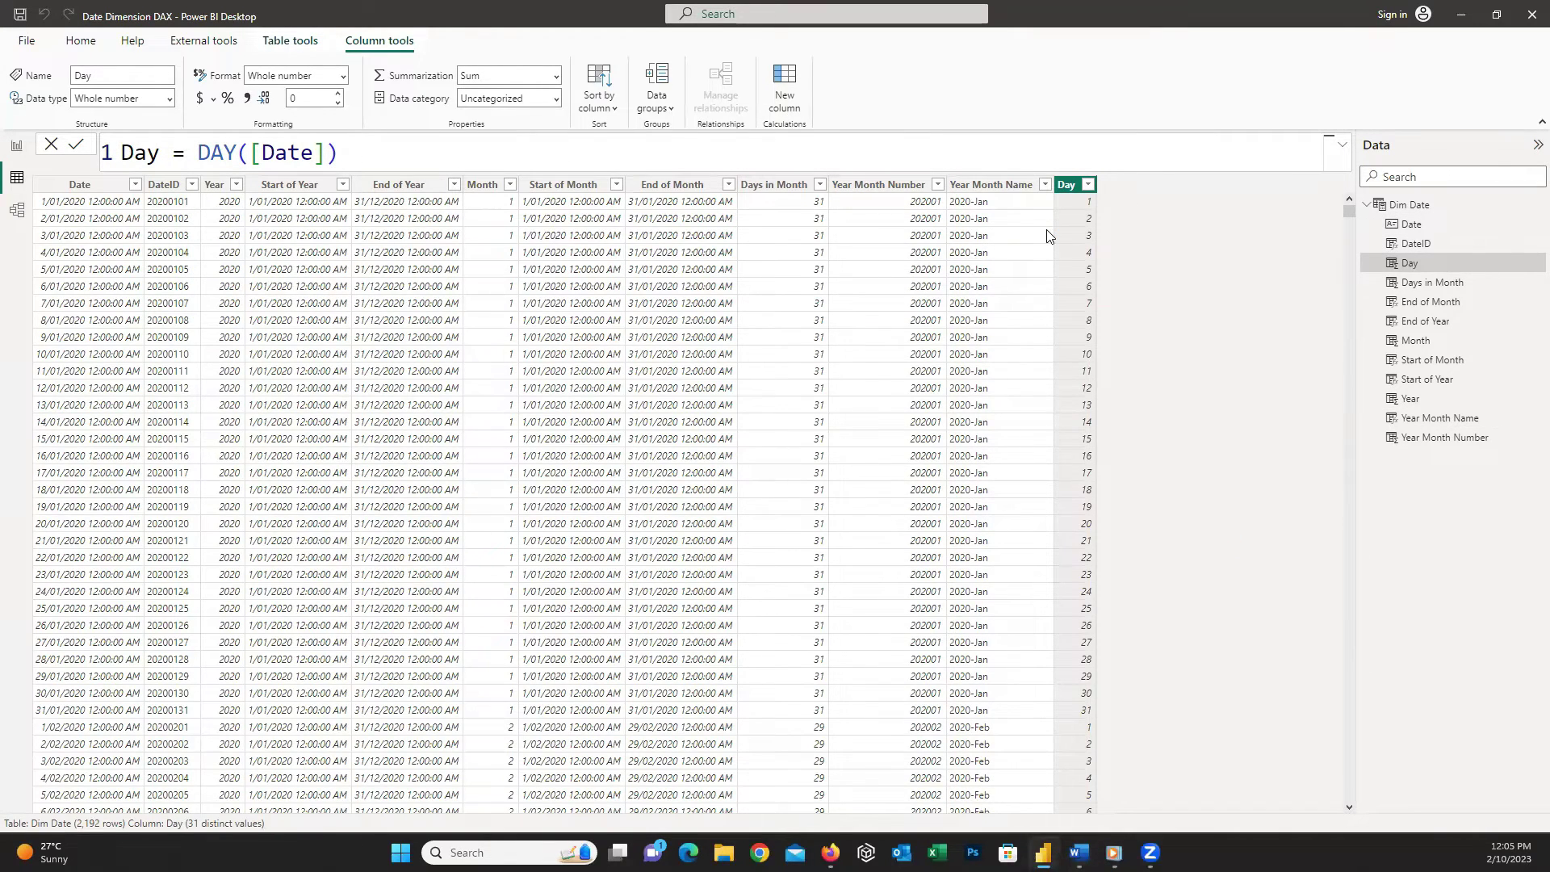
- Add a Day Name column: Day Name = FORMAT([Date], "DDDD") for full weekday names
{"action": "type", "text": "D"}
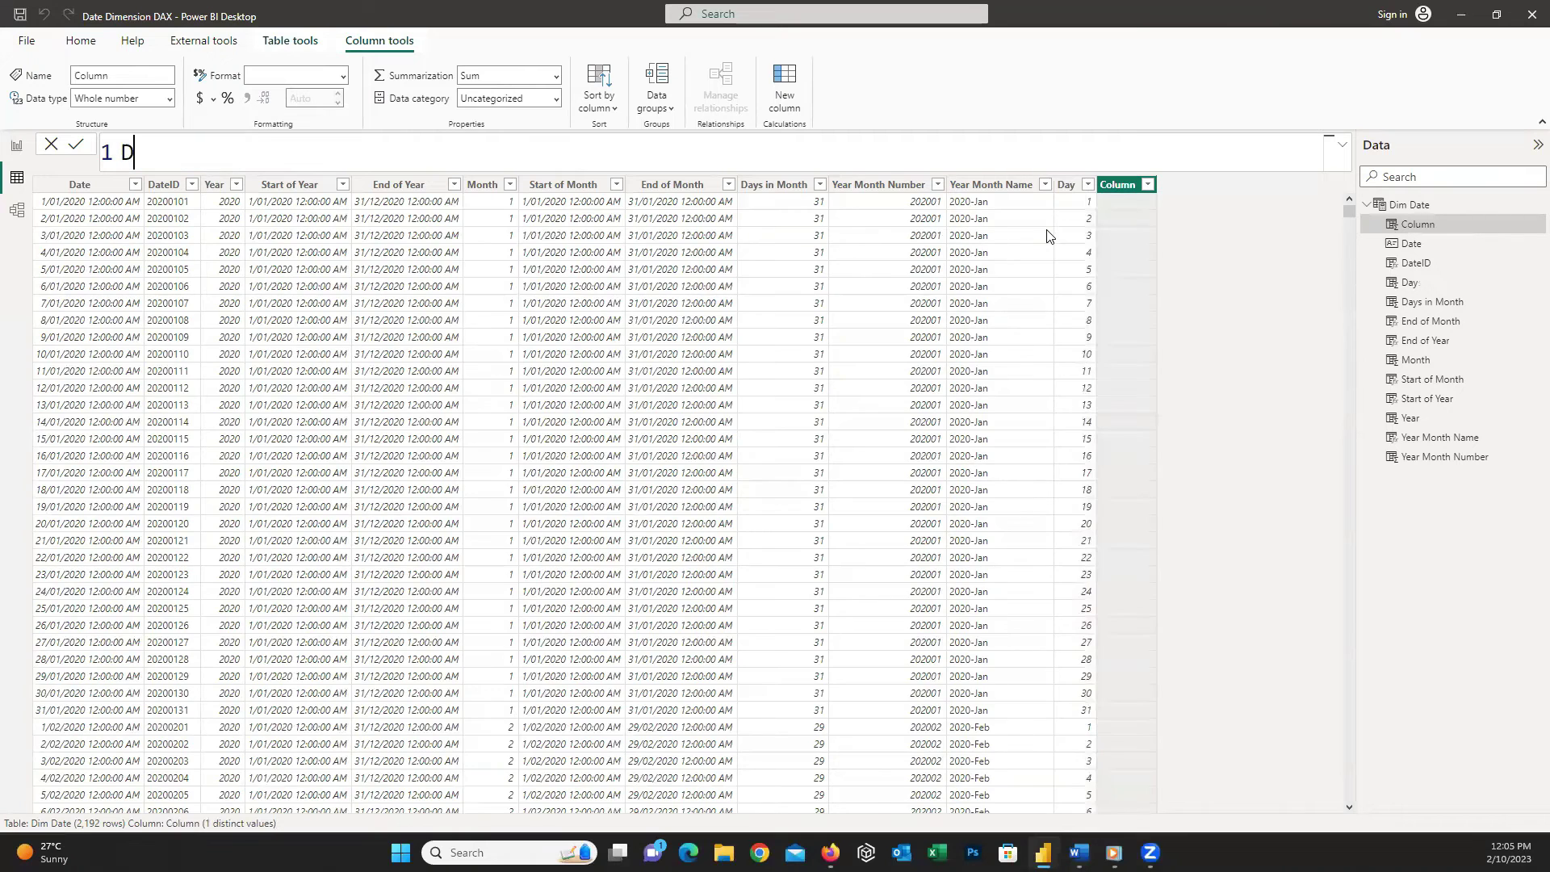
{"action": "type", "text": "ay Name = FO"}
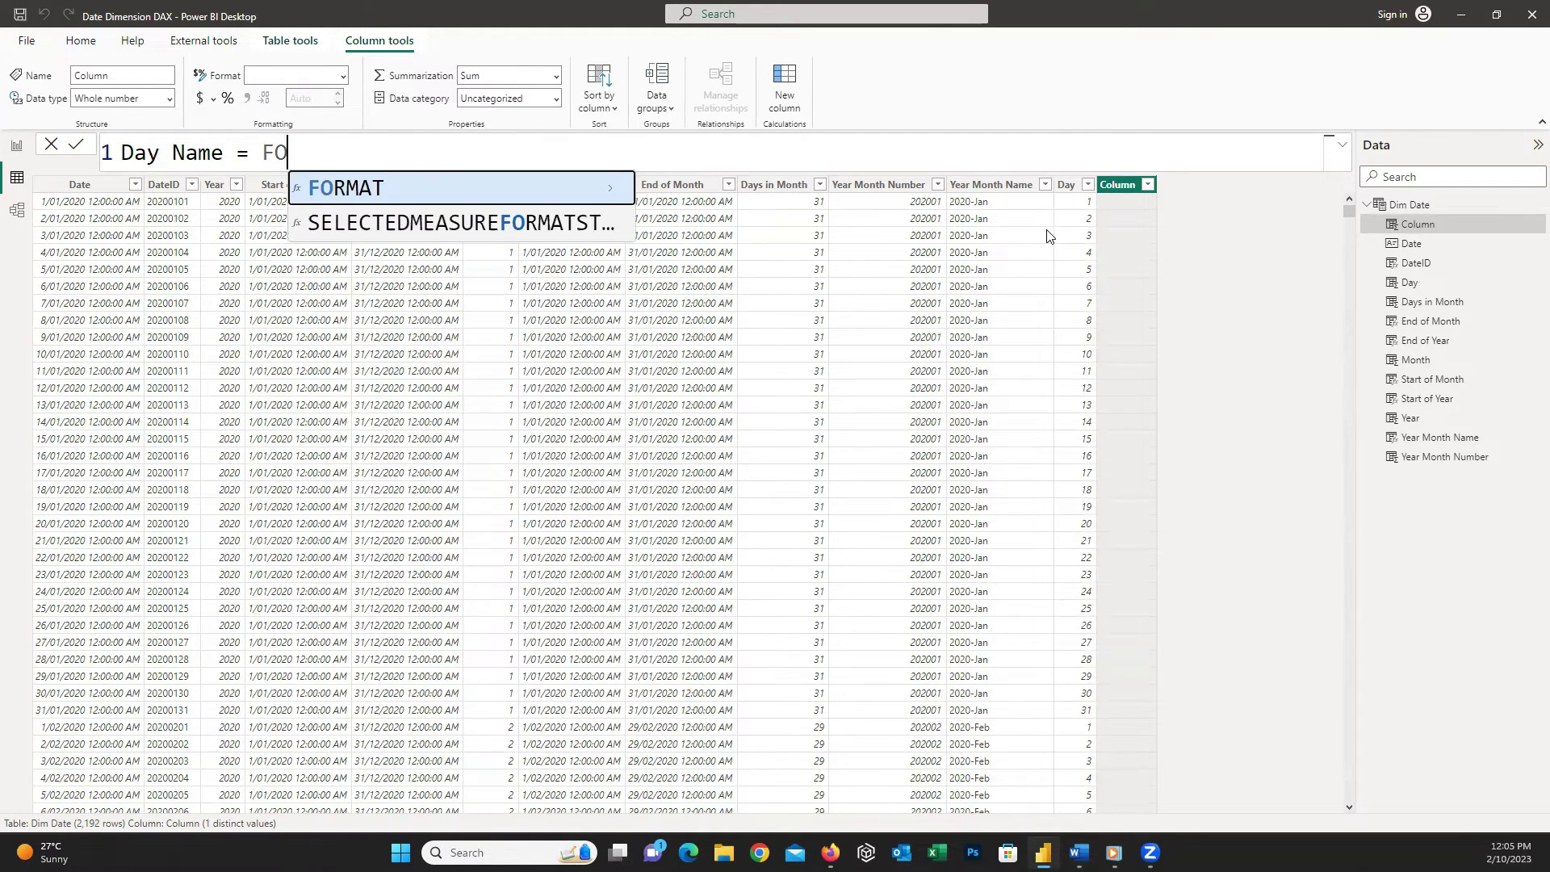
{"action": "type", "text": "RMAT(["}
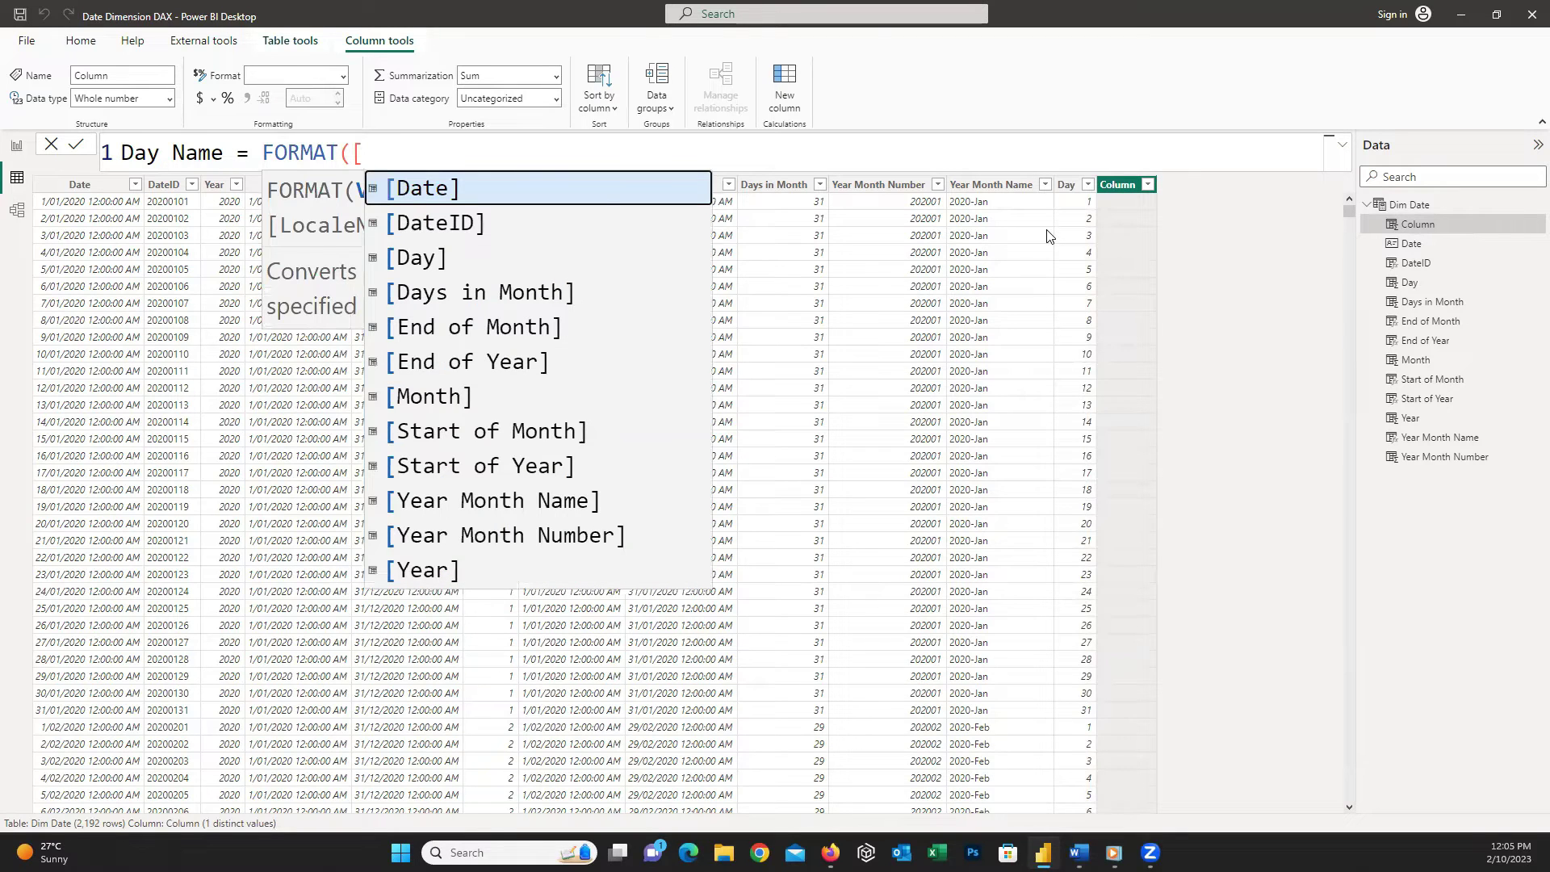
{"action": "key", "text": "Tab"}
{"action": "type", "text": ", \"DDDD\""}
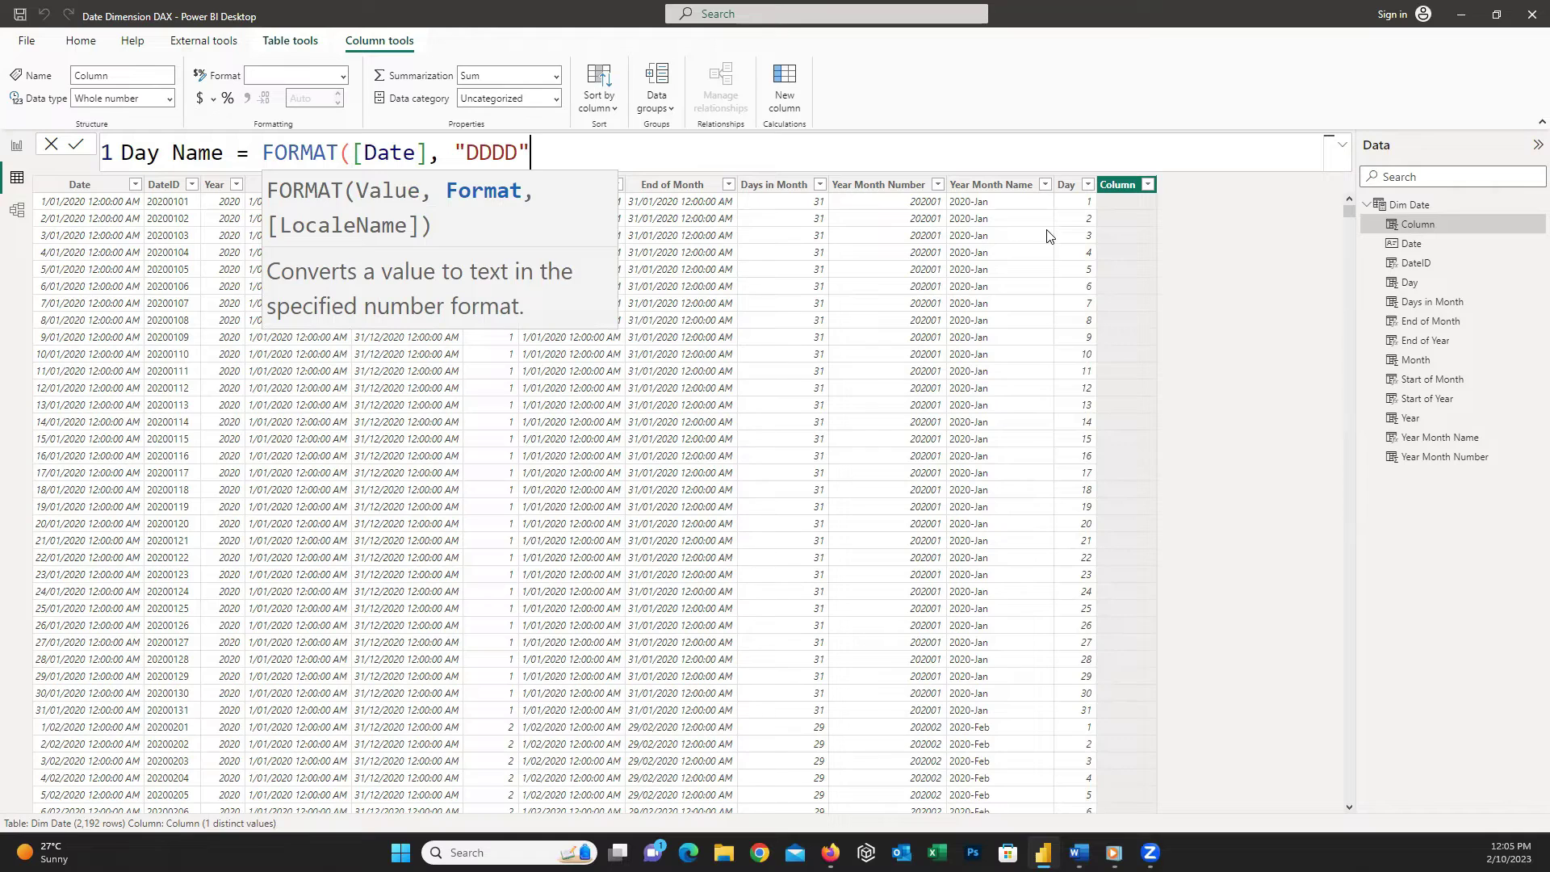
{"action": "type", "text": ")"}
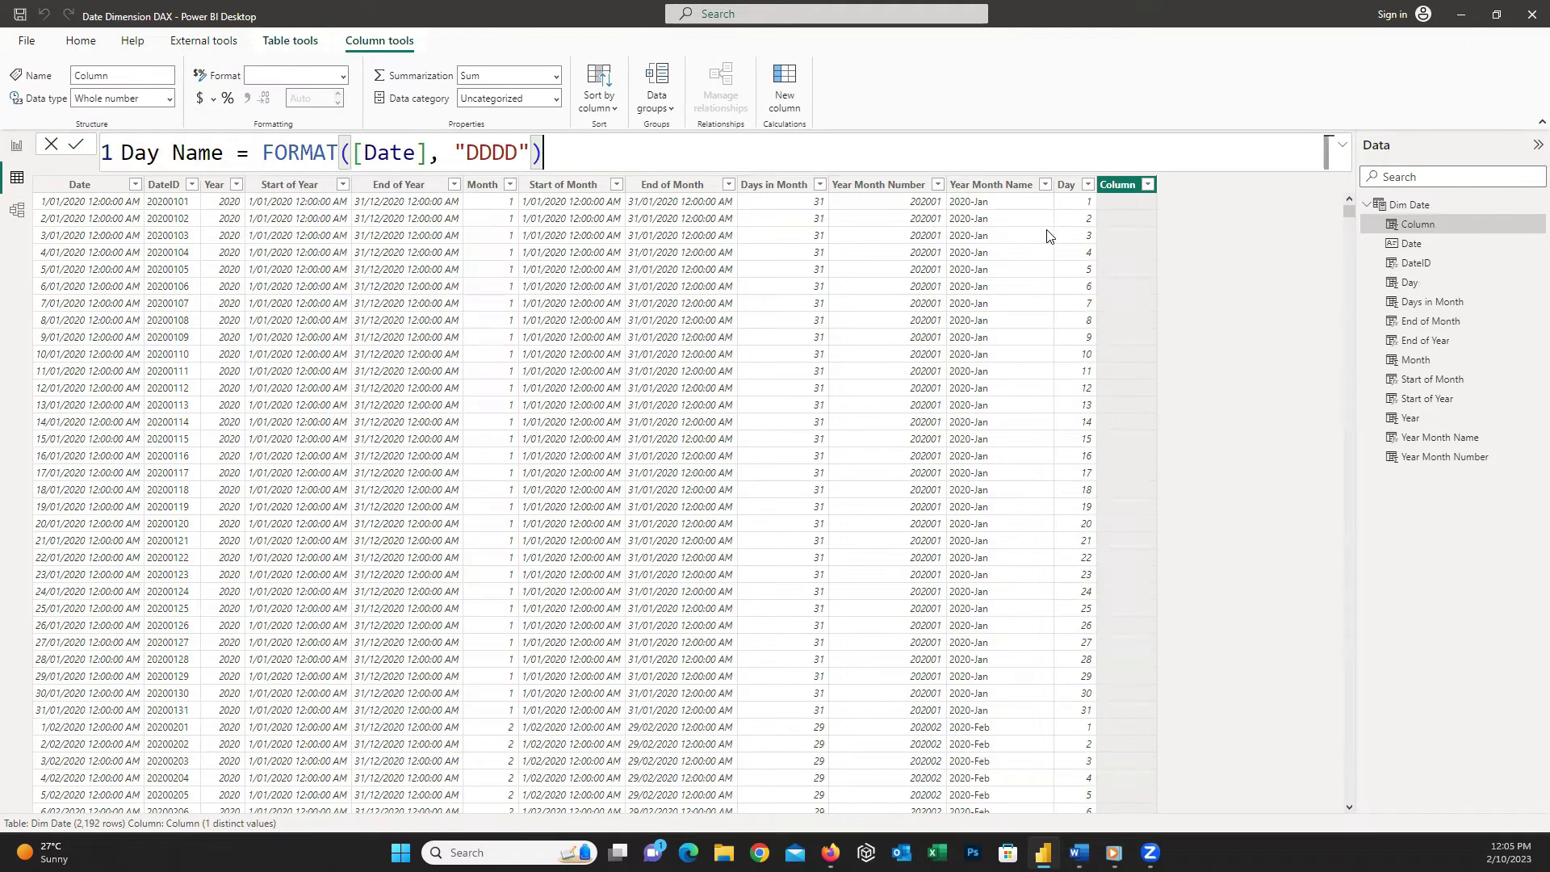
{"action": "left_click", "coordinate": [76, 145]}
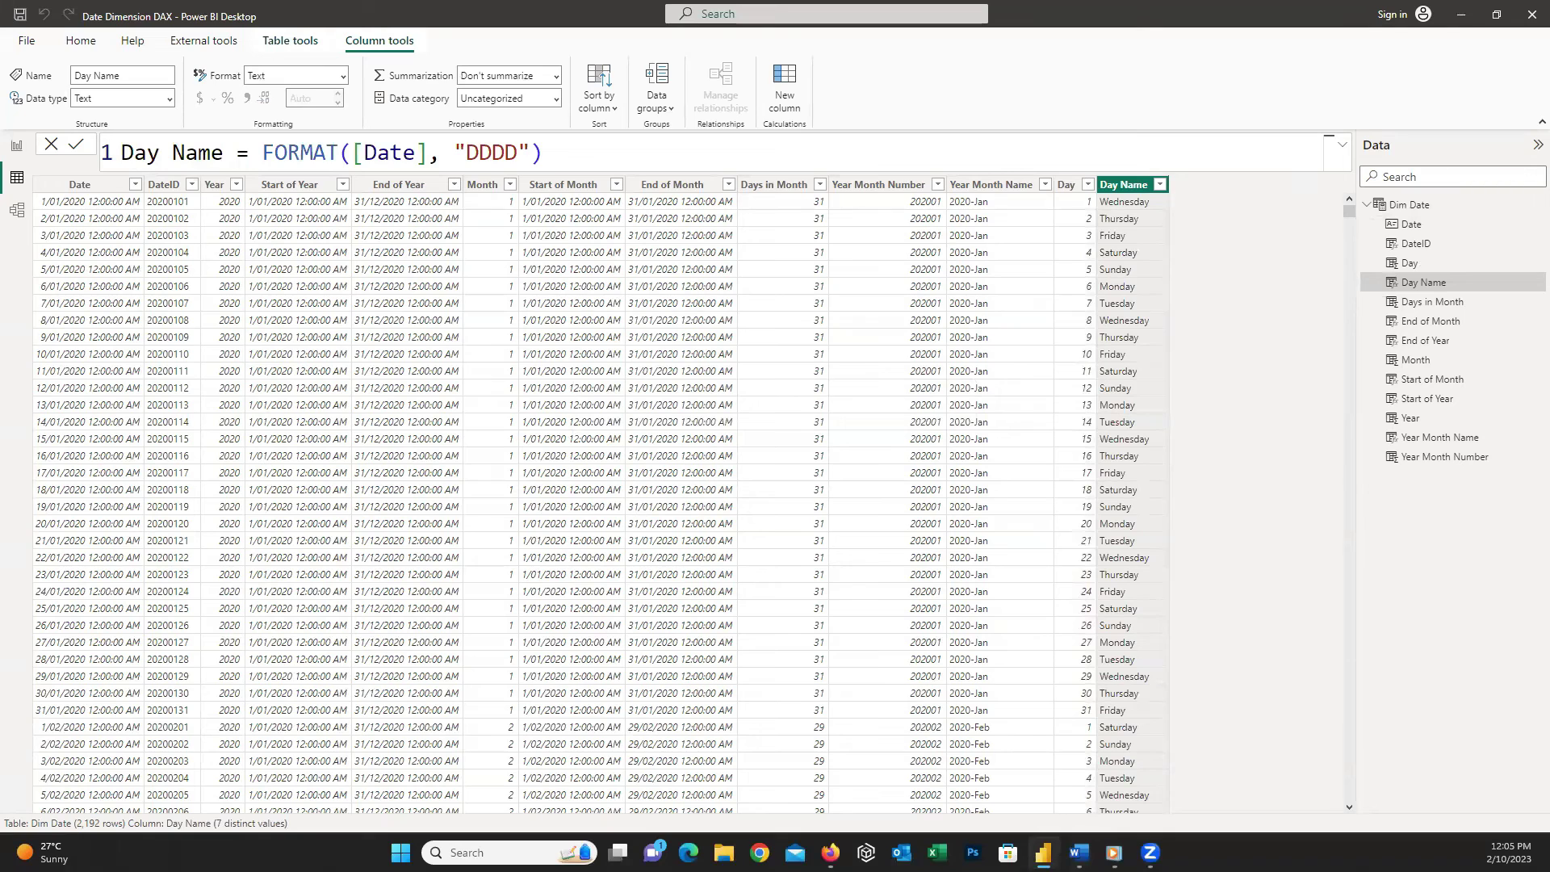
- Add Day Name Short = FORMAT([Date], "DDD") to show Wed, Thu, Fri, then start another column
{"action": "left_click", "coordinate": [796, 104]}
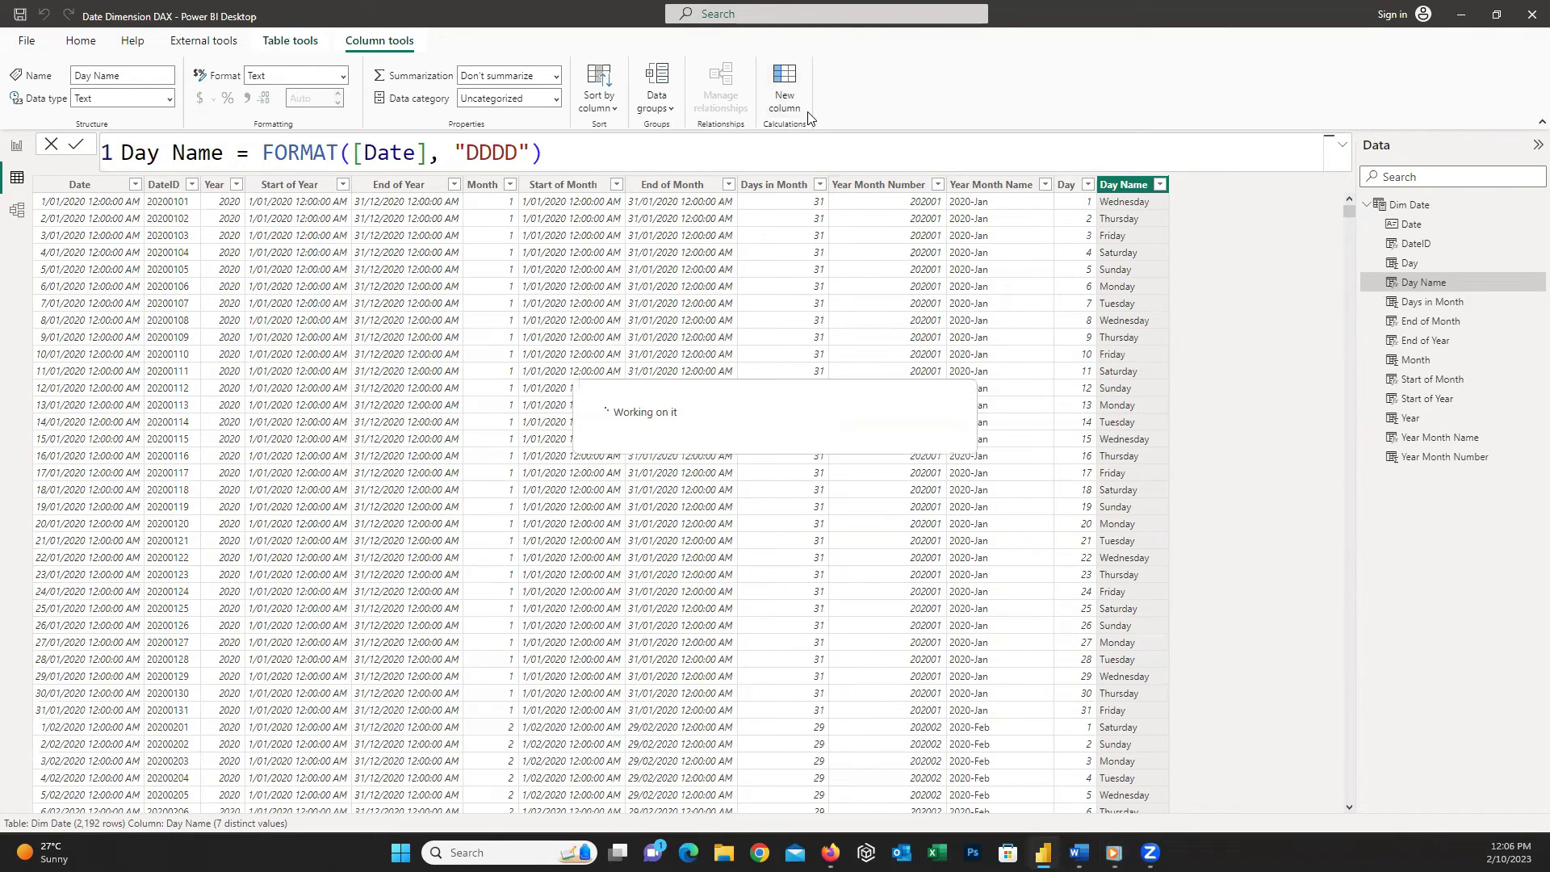
{"action": "type", "text": "Da"}
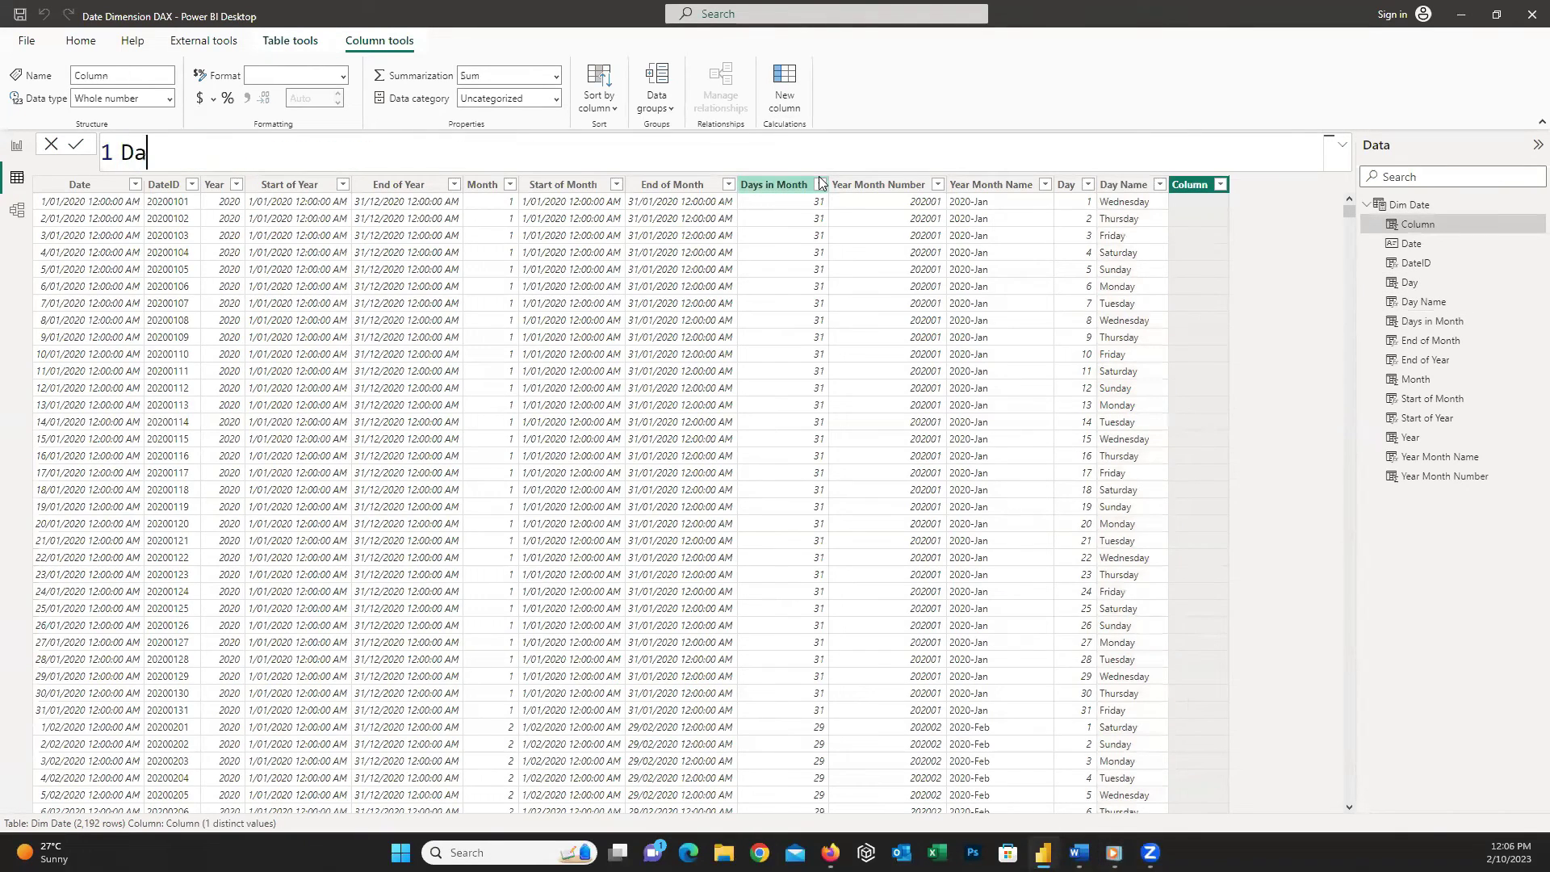
{"action": "type", "text": "y Name Short ="}
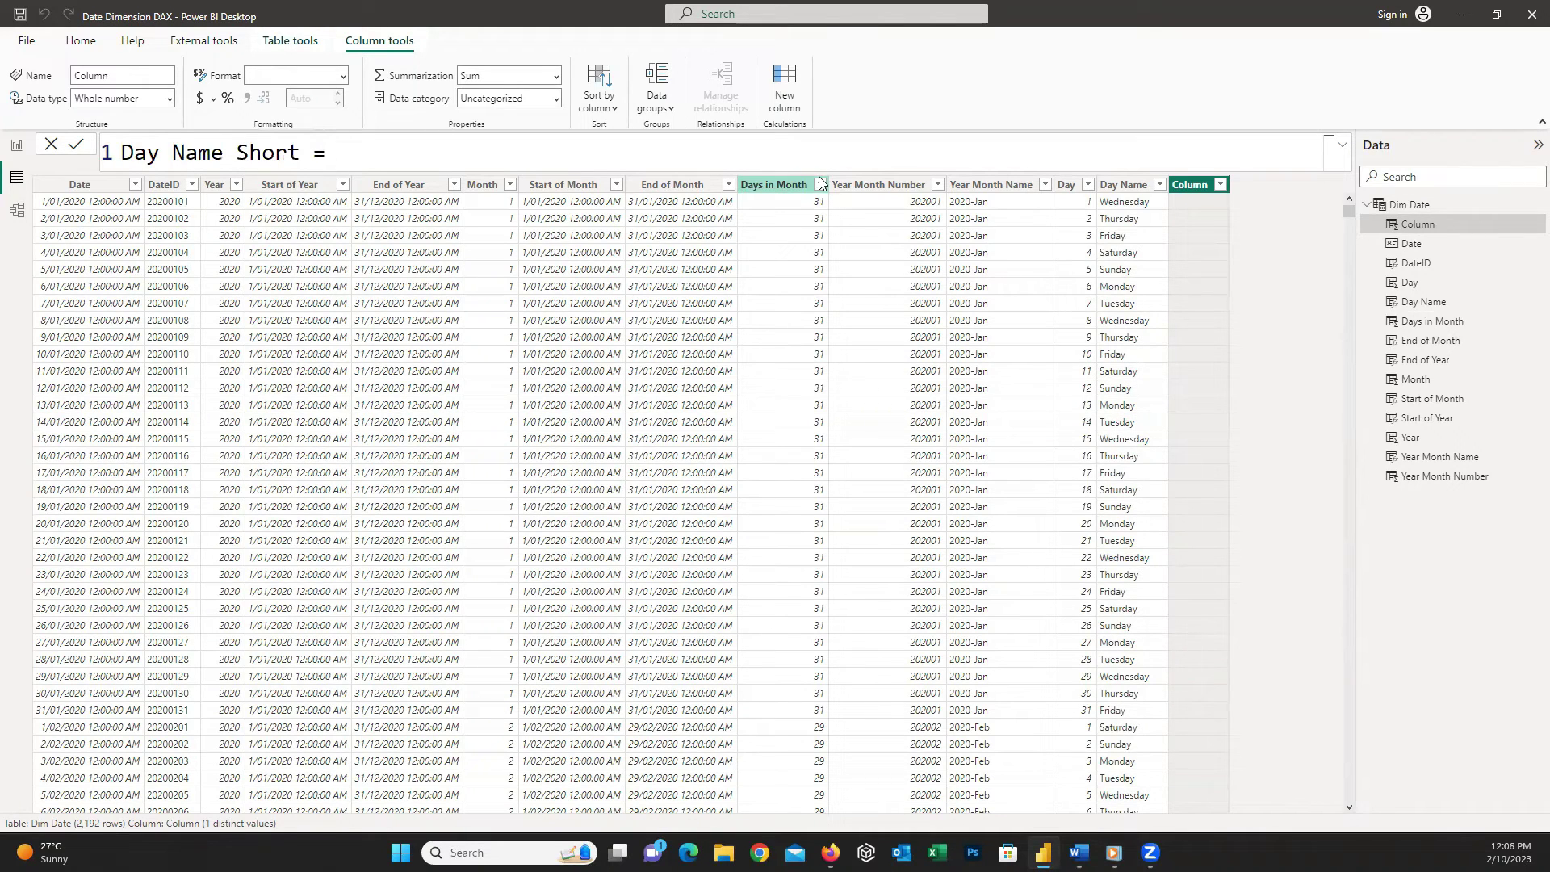
{"action": "type", "text": " Fo"}
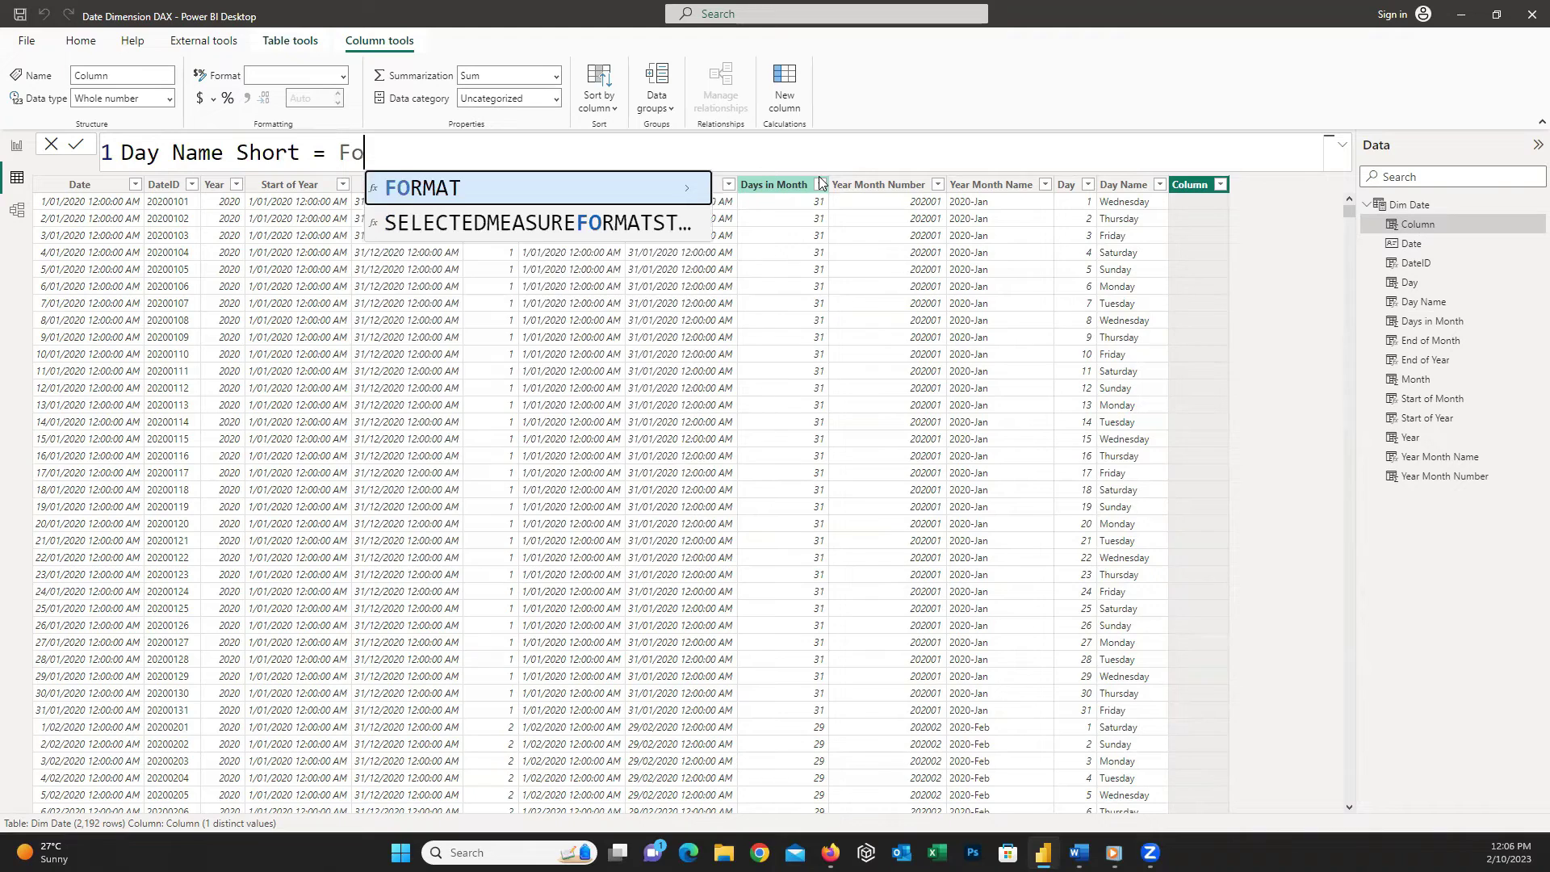
{"action": "key", "text": "Tab"}
{"action": "type", "text": "["}
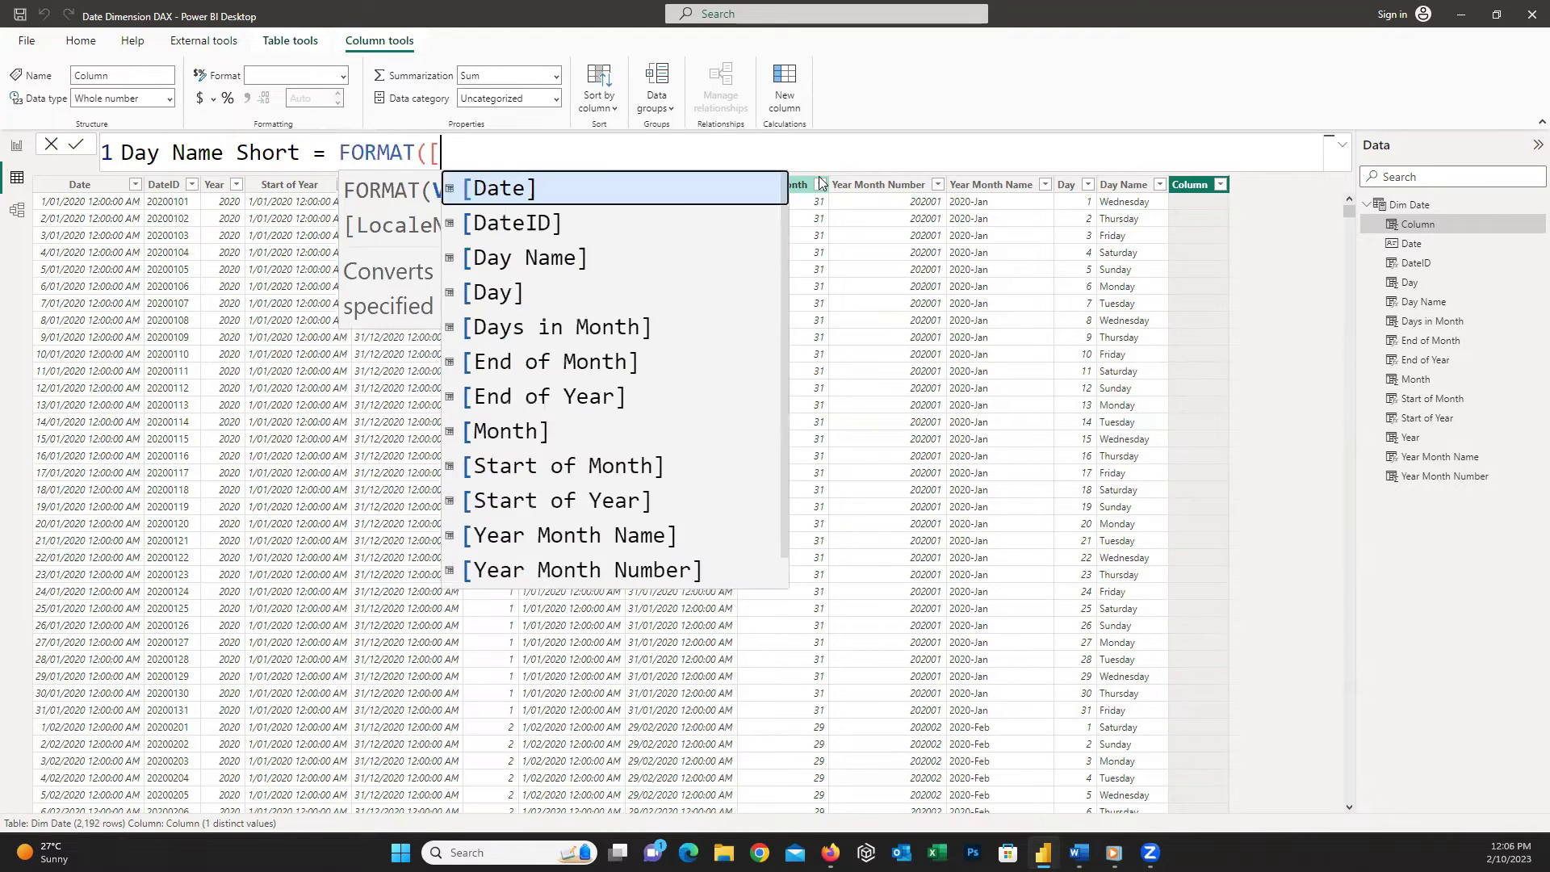
{"action": "key", "text": "Tab"}
{"action": "type", "text": ", "}
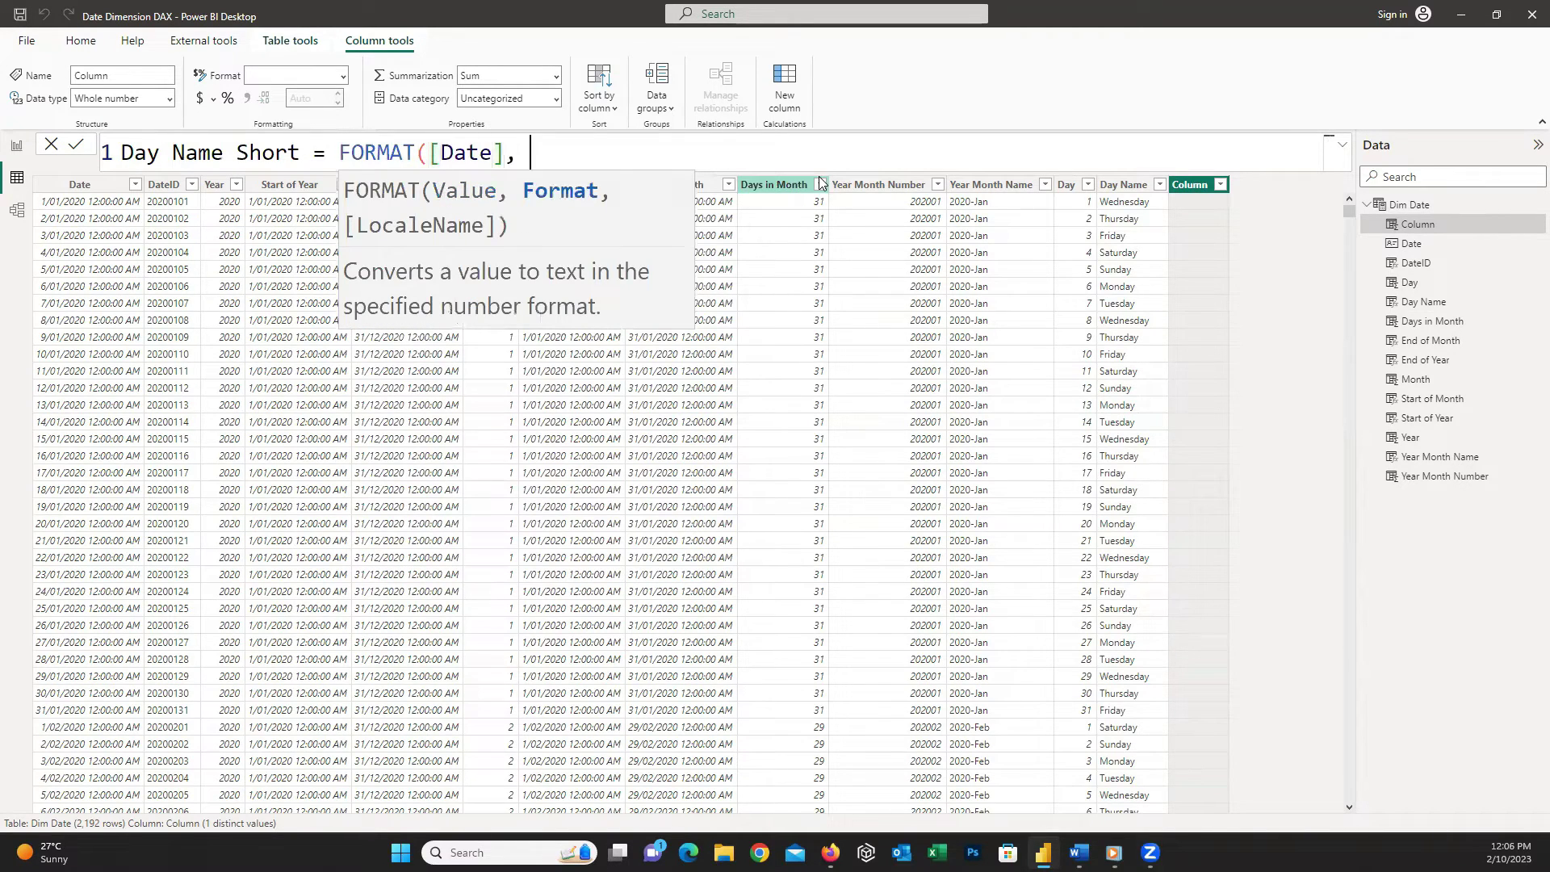
{"action": "type", "text": "\"DDD\")"}
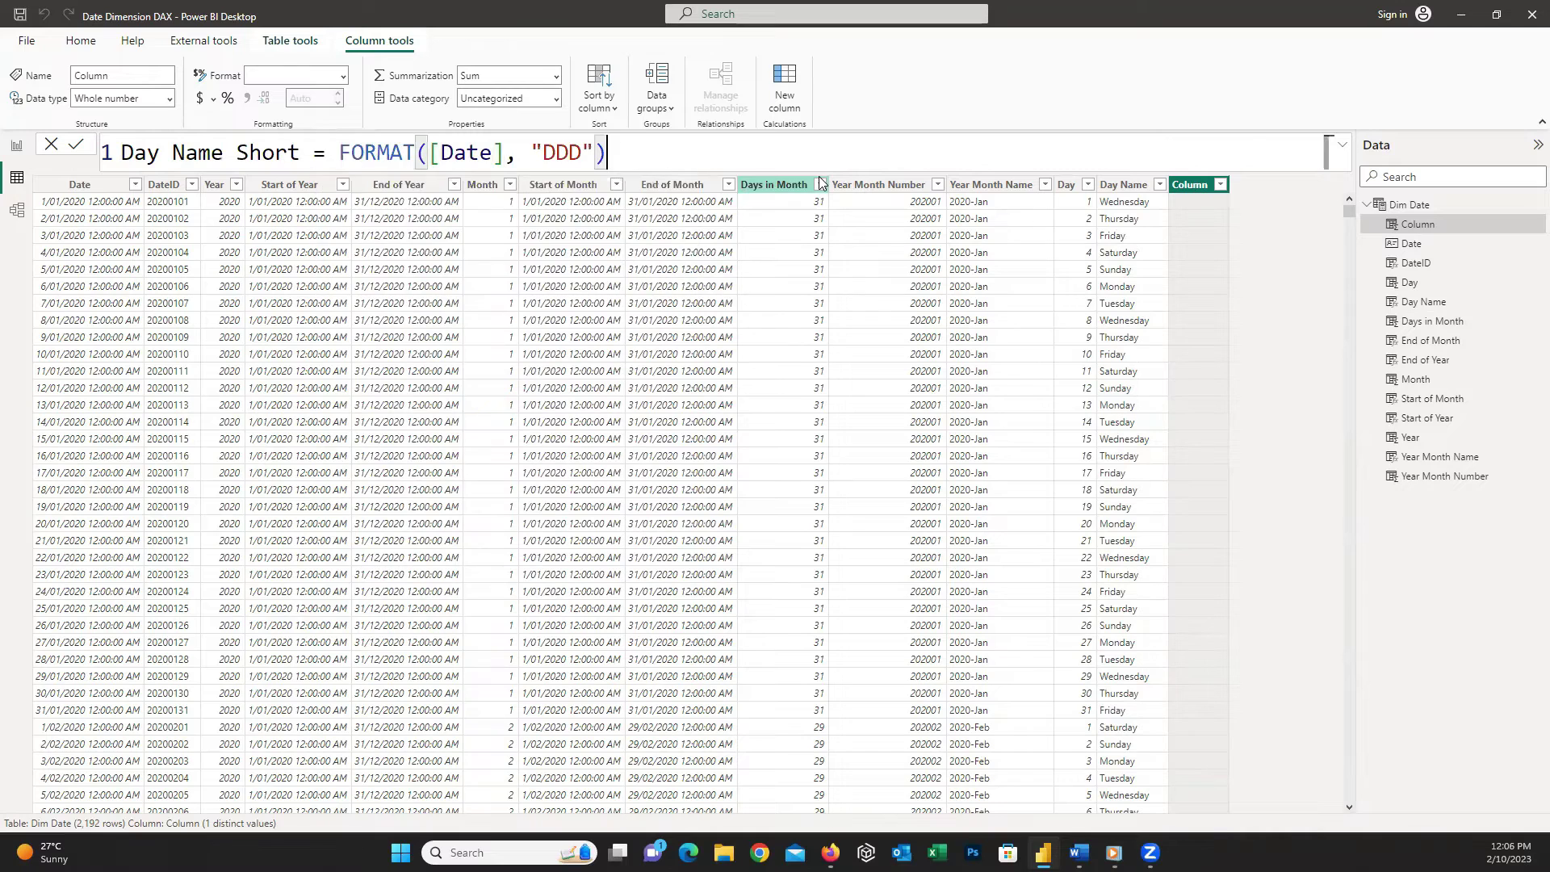
{"action": "left_click", "coordinate": [70, 153]}
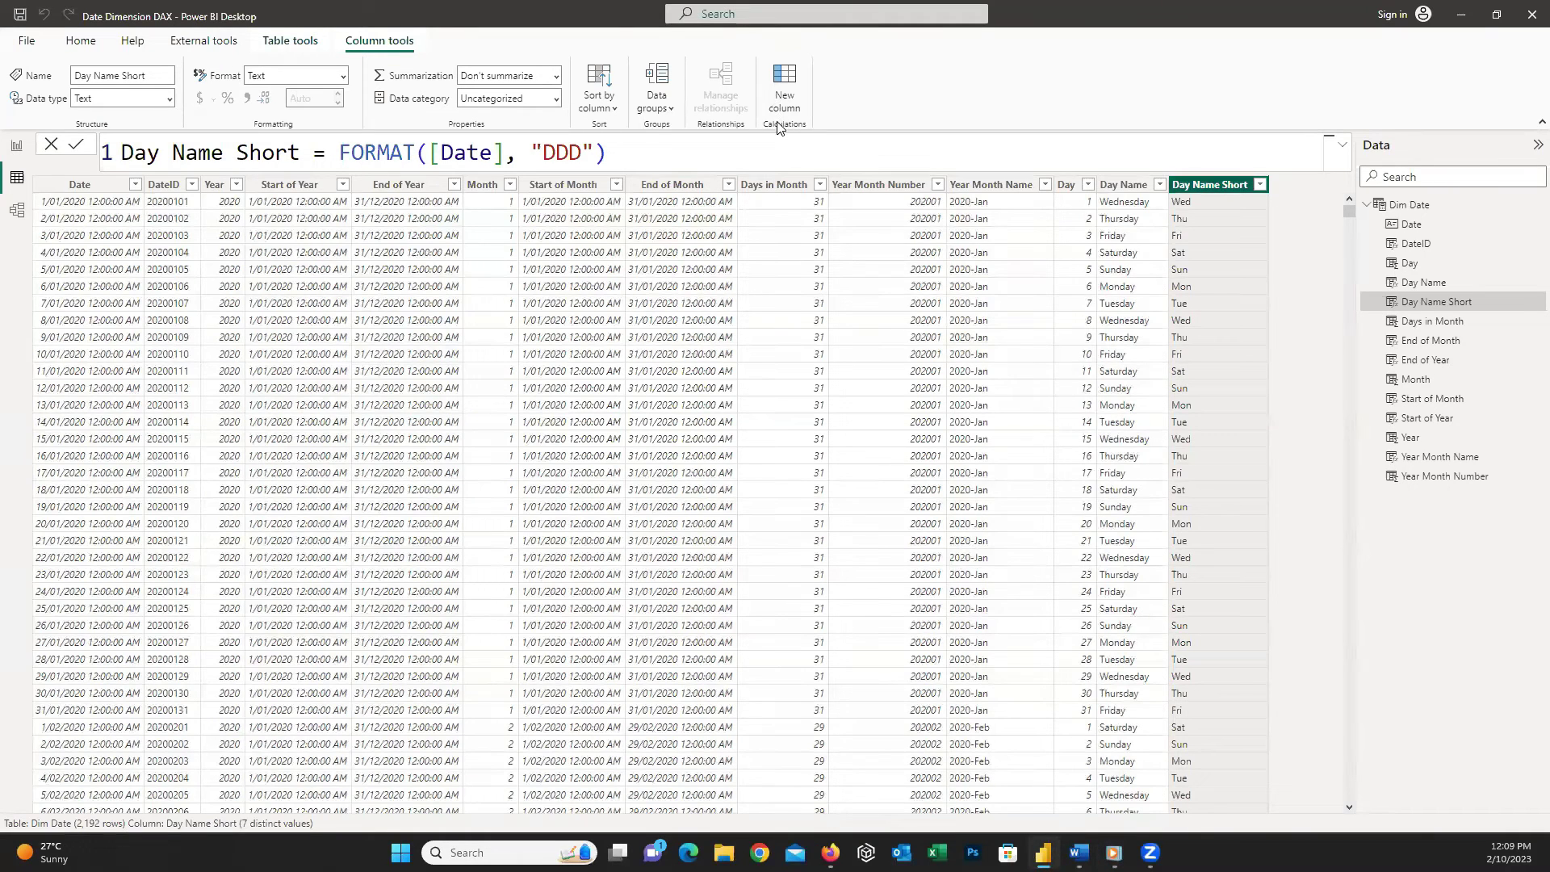
{"action": "left_click", "coordinate": [784, 90]}
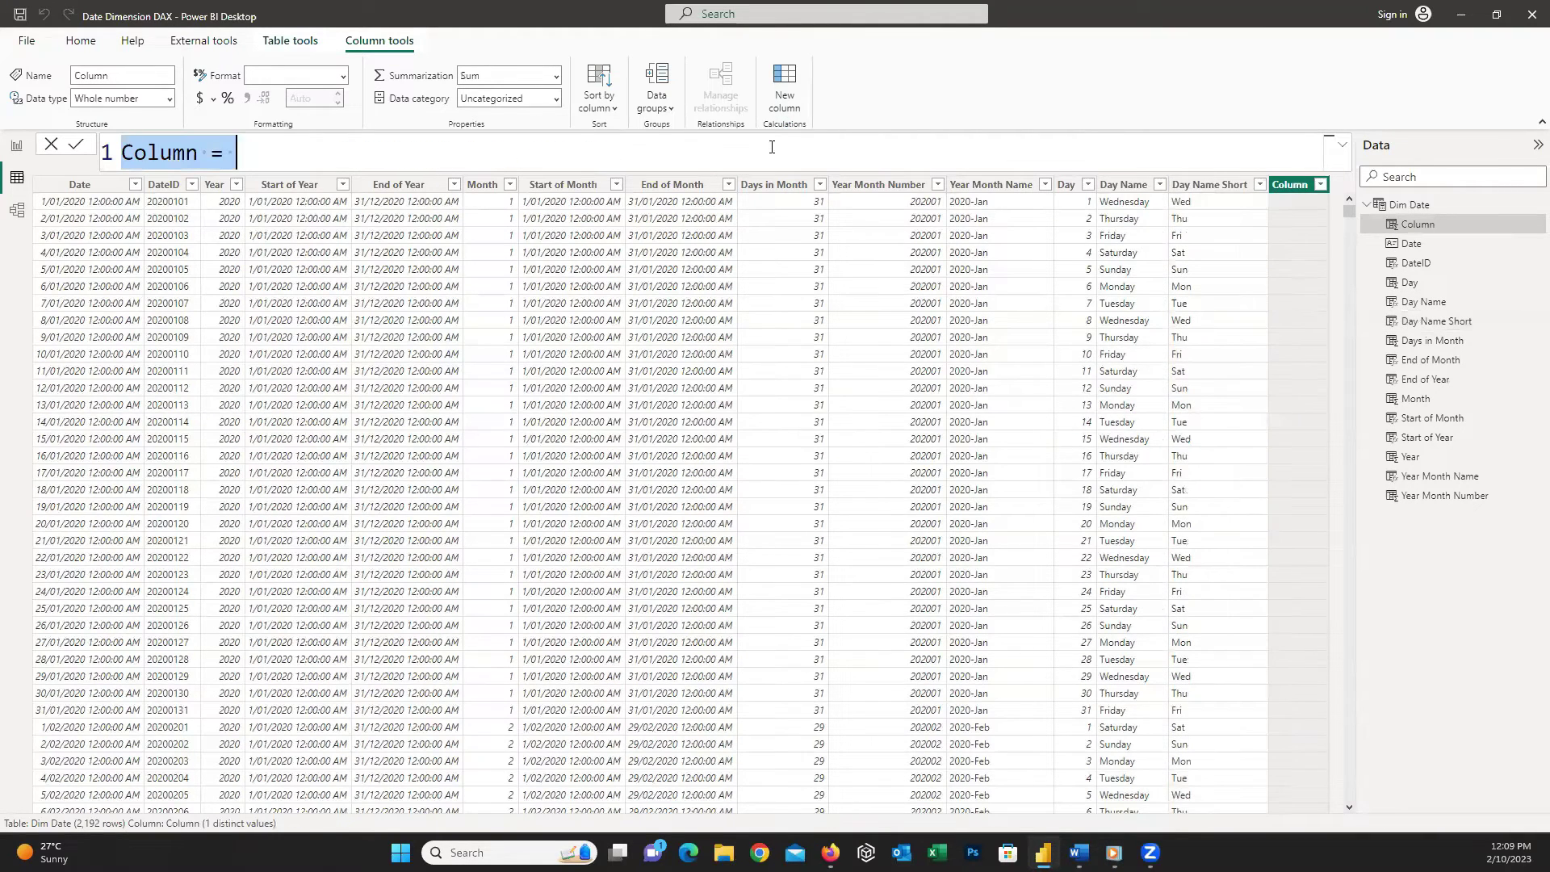
- Paste the IF/WEEKDAY-based Day of Week formula, commit it and view its values
{"action": "type", "text": "Day of Week = IF(WEEKDAY([Date])=1, 7,WEEKDAY([Date])-1)"}
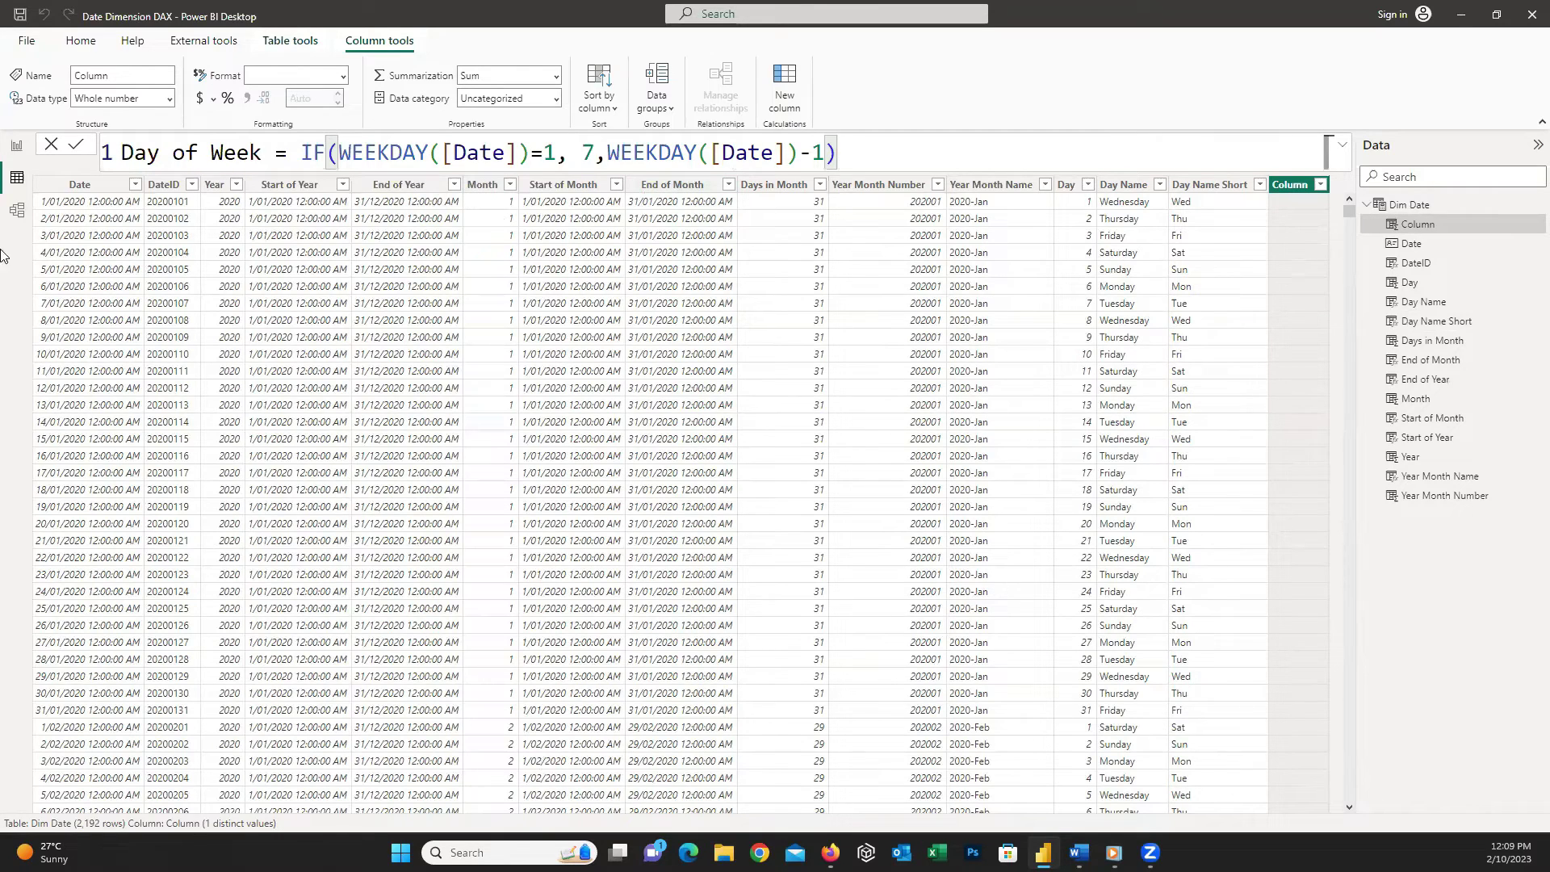
{"action": "left_click", "coordinate": [76, 145]}
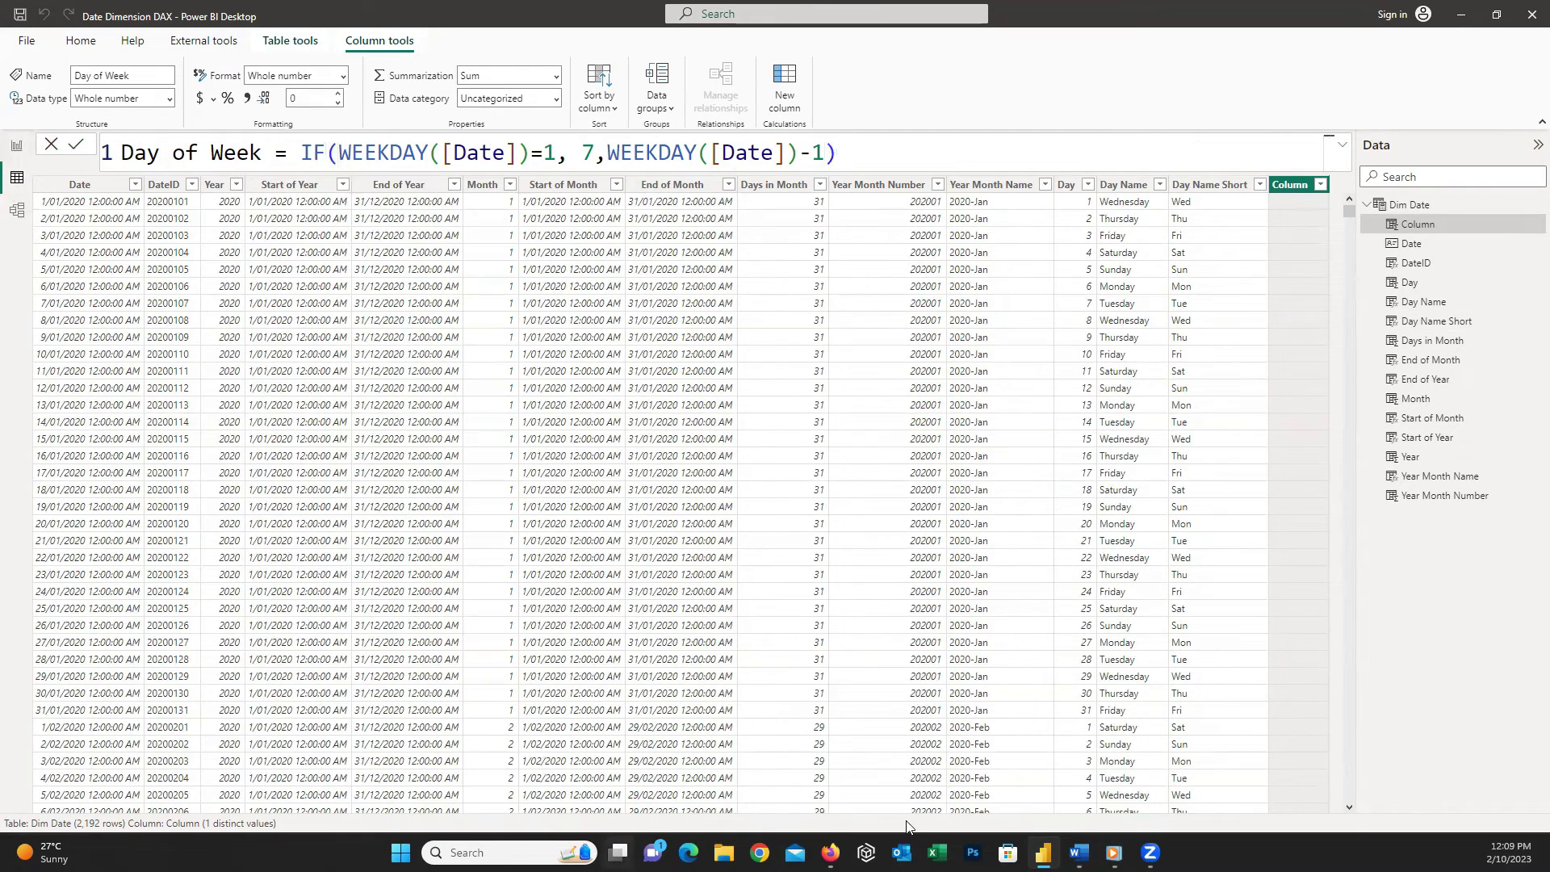
{"action": "mouse_move", "coordinate": [618, 852]}
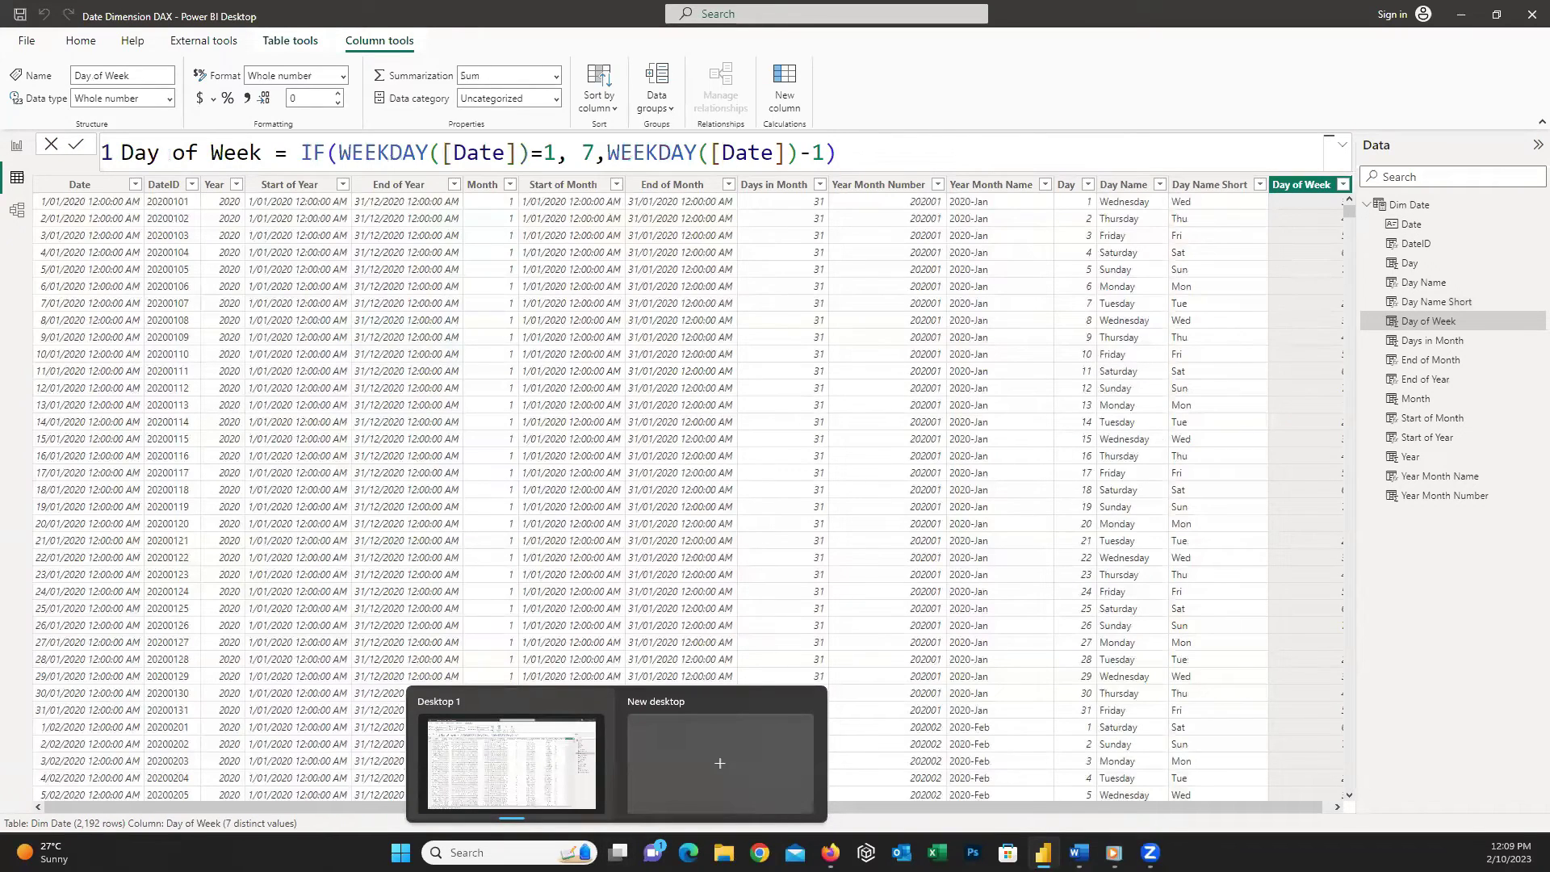
{"action": "left_click", "coordinate": [1336, 806]}
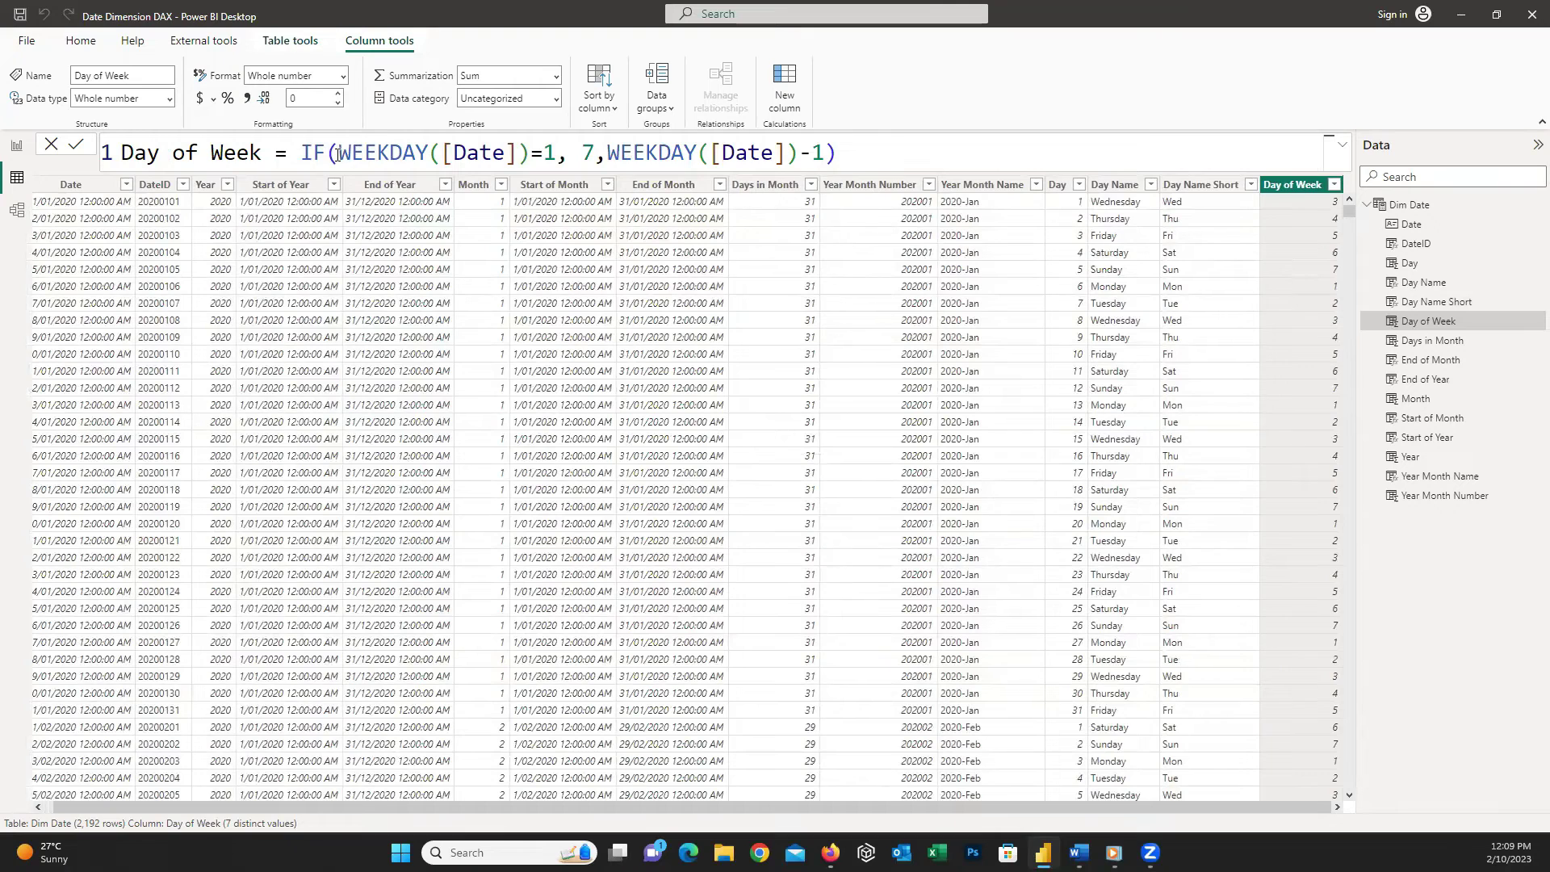
- Replace the IF expression so Day of Week = WEEKDAY([Date]), giving 4 for Wednesday
{"action": "left_click_drag", "start_coordinate": [337, 154], "coordinate": [511, 153]}
{"action": "key", "text": "ctrl+c"}
{"action": "left_click", "coordinate": [856, 151]}
{"action": "left_click_drag", "start_coordinate": [856, 152], "coordinate": [307, 151]}
{"action": "key", "text": "ctrl+v"}
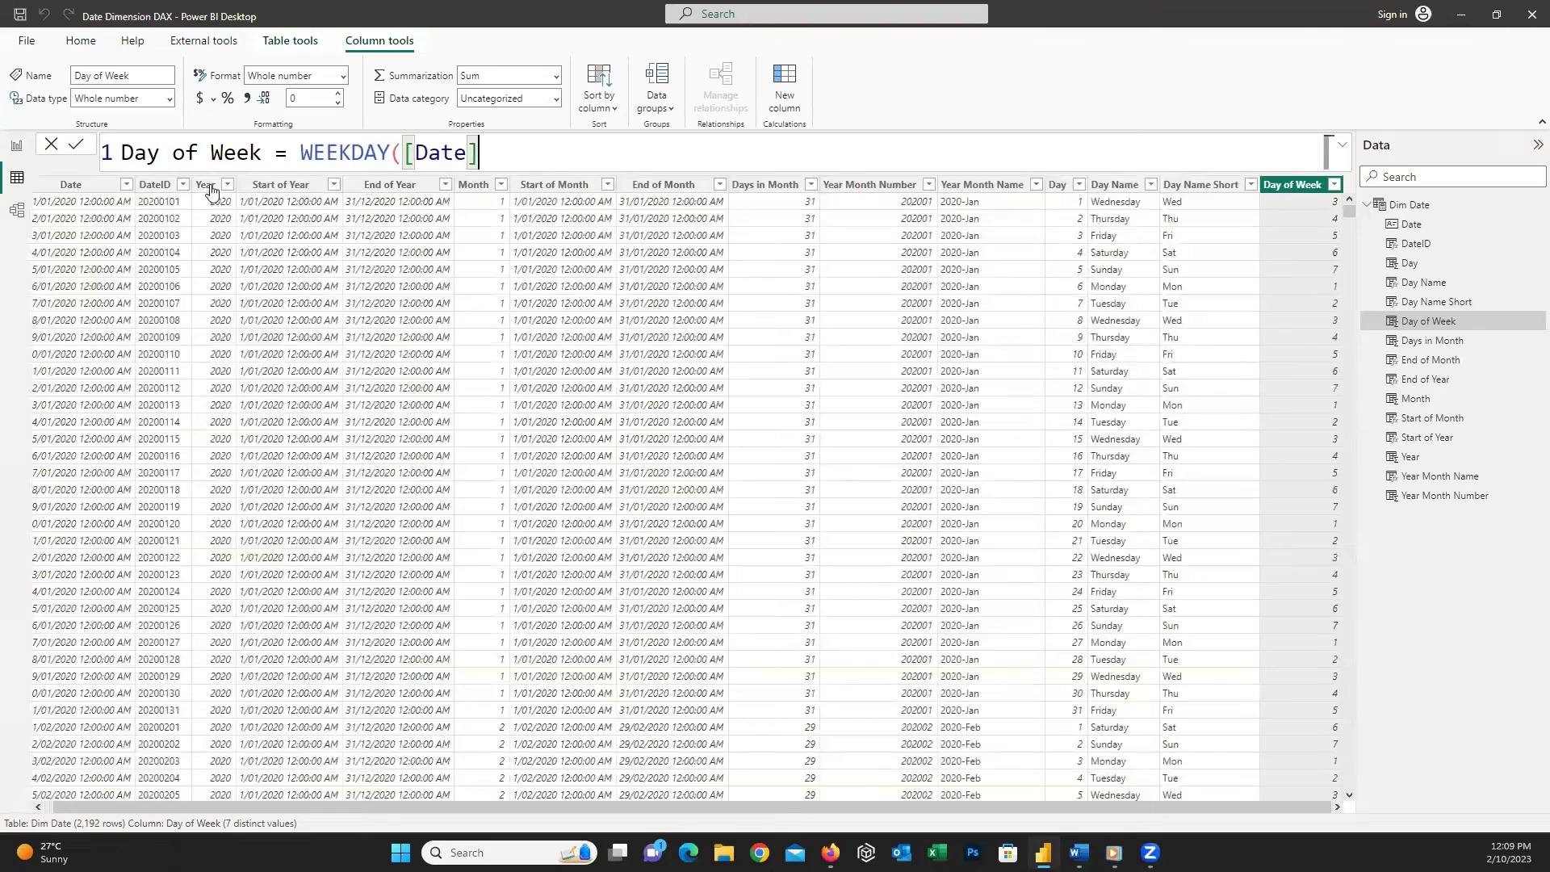
{"action": "left_click", "coordinate": [78, 147]}
{"action": "left_click", "coordinate": [78, 148]}
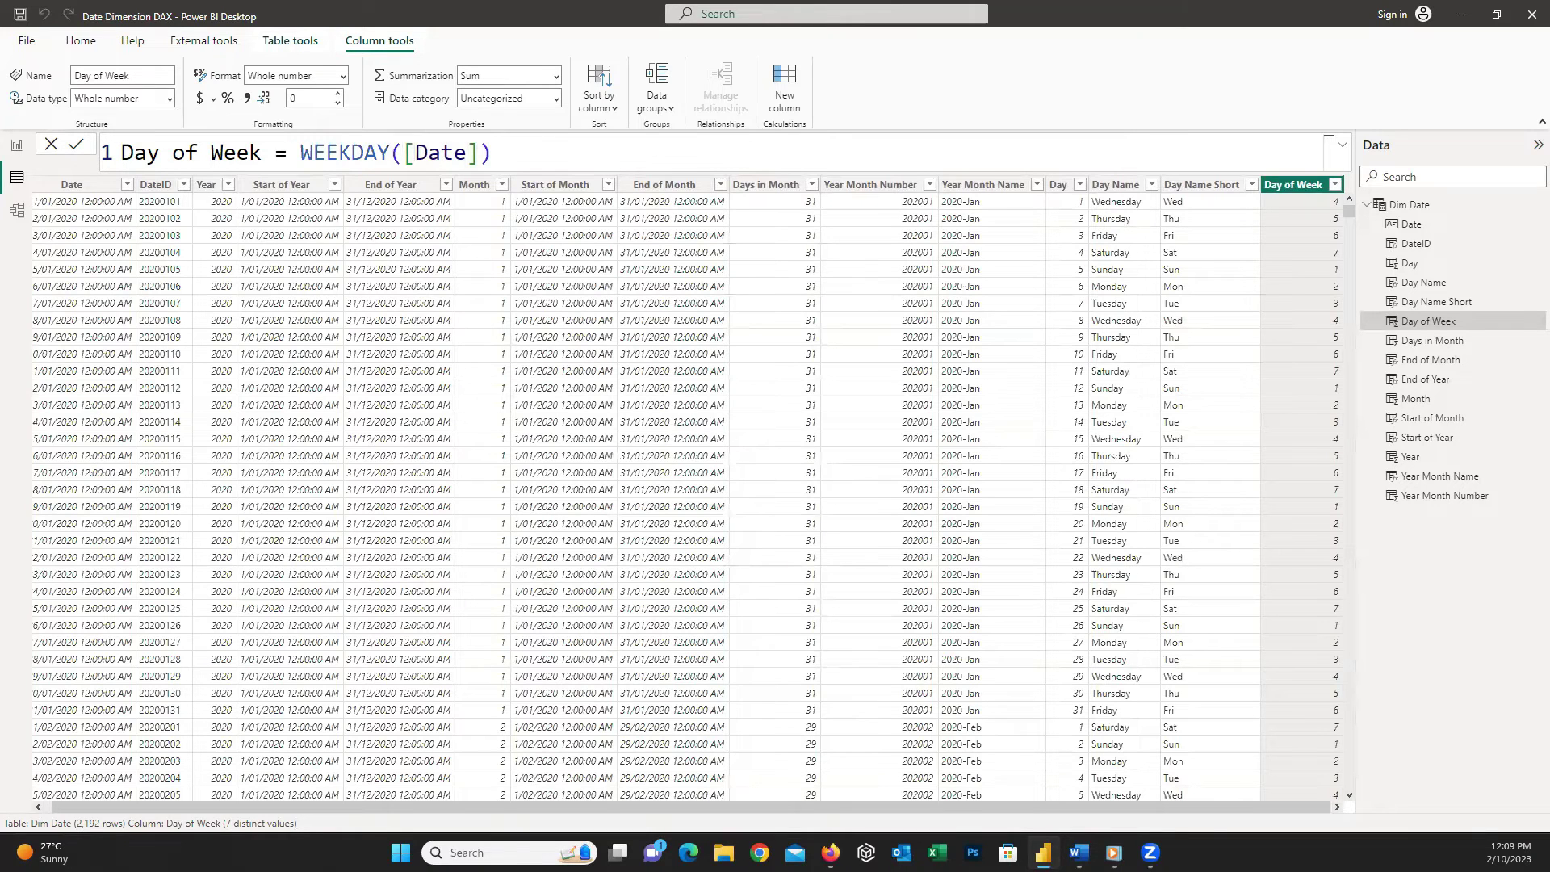
- Add Day of Year = DATEDIFF(DATE(YEAR([Date]),1,1),[Date],DAY)+1, counting days from 1
{"action": "left_click", "coordinate": [785, 101]}
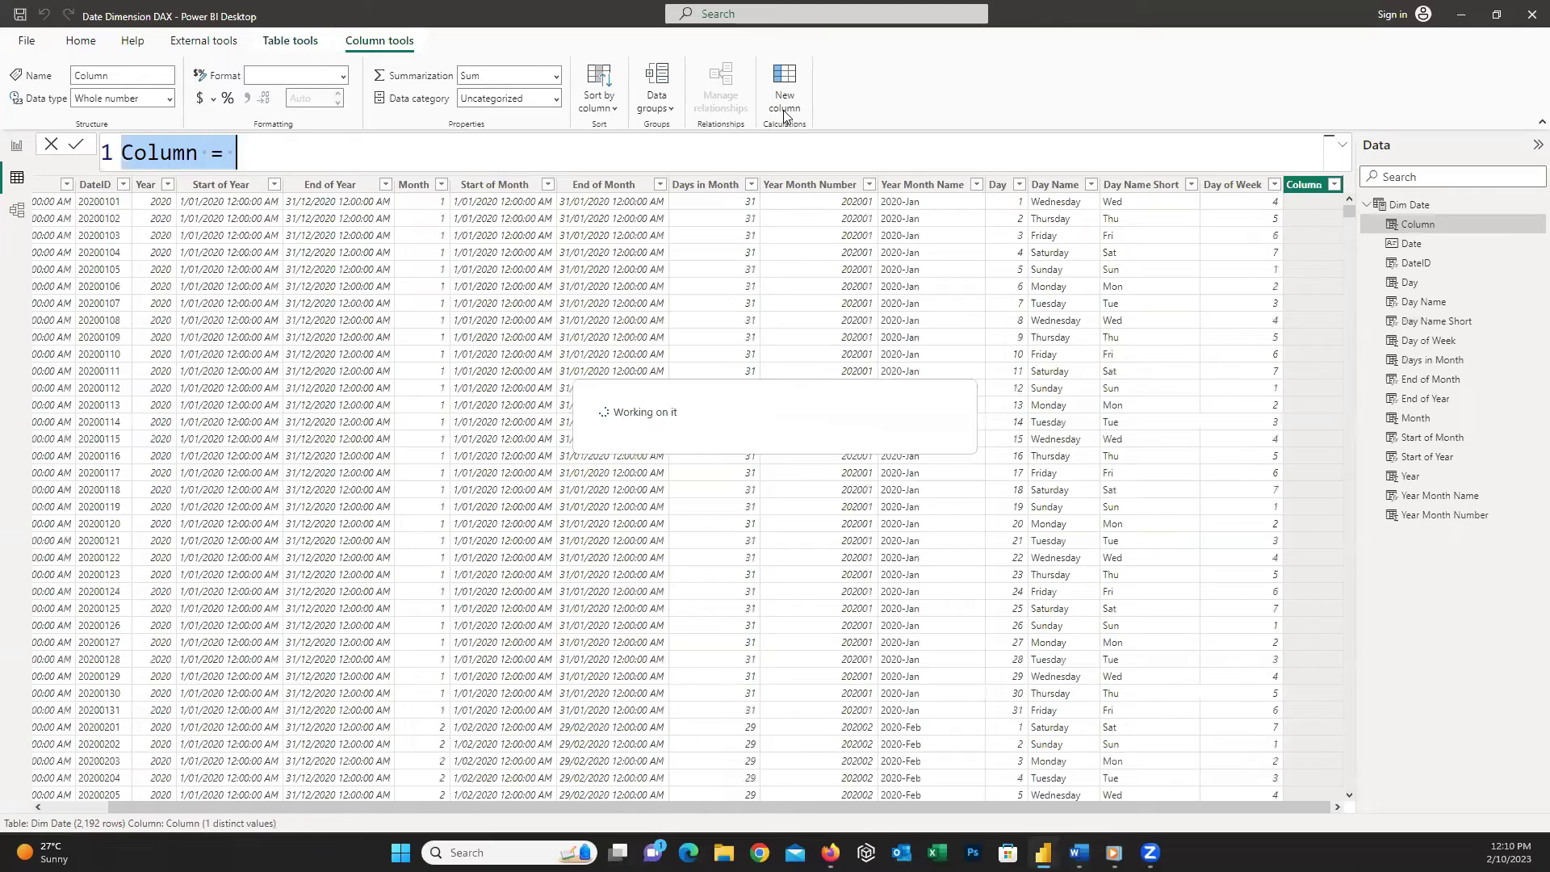
{"action": "type", "text": "Day of Year ="}
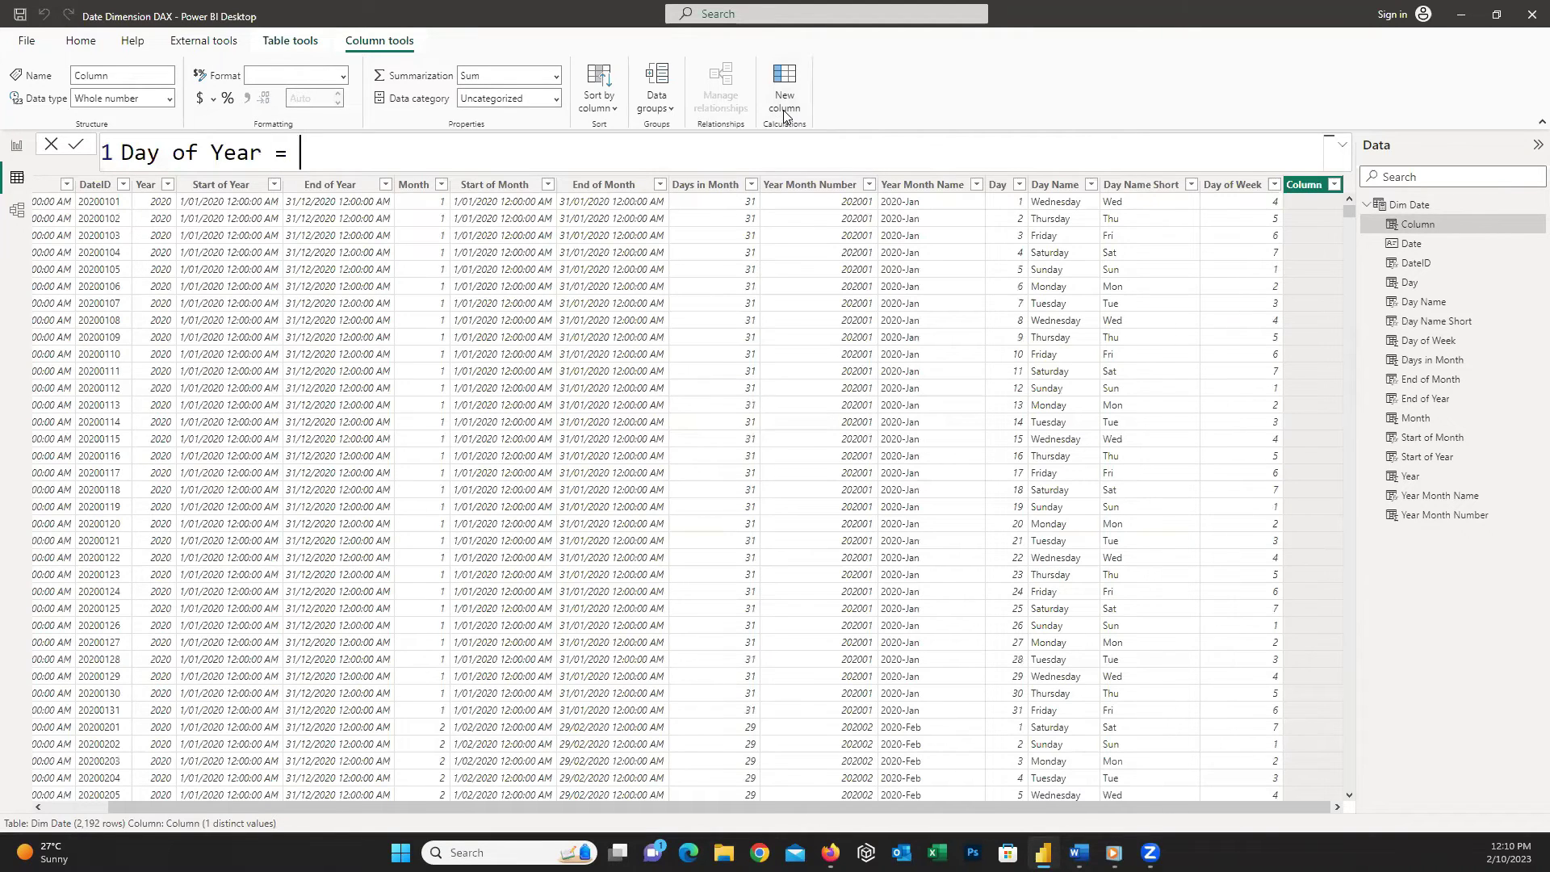
{"action": "type", "text": "DATEDIFF(DATE( YEAR([Date]), 1, 1),[Date],DAY)+1"}
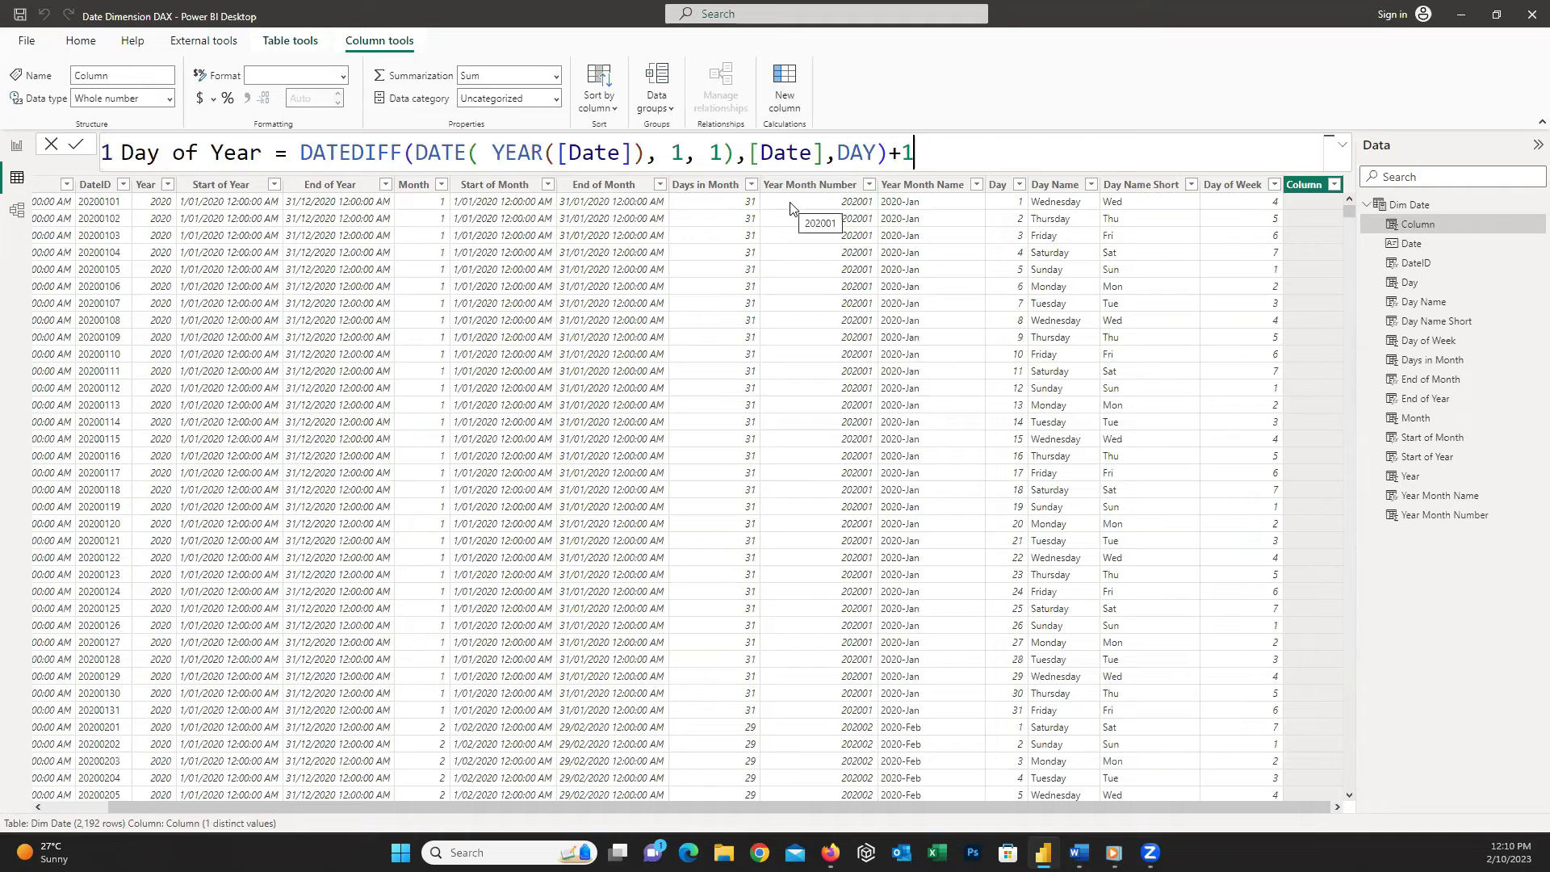
{"action": "left_click", "coordinate": [76, 144]}
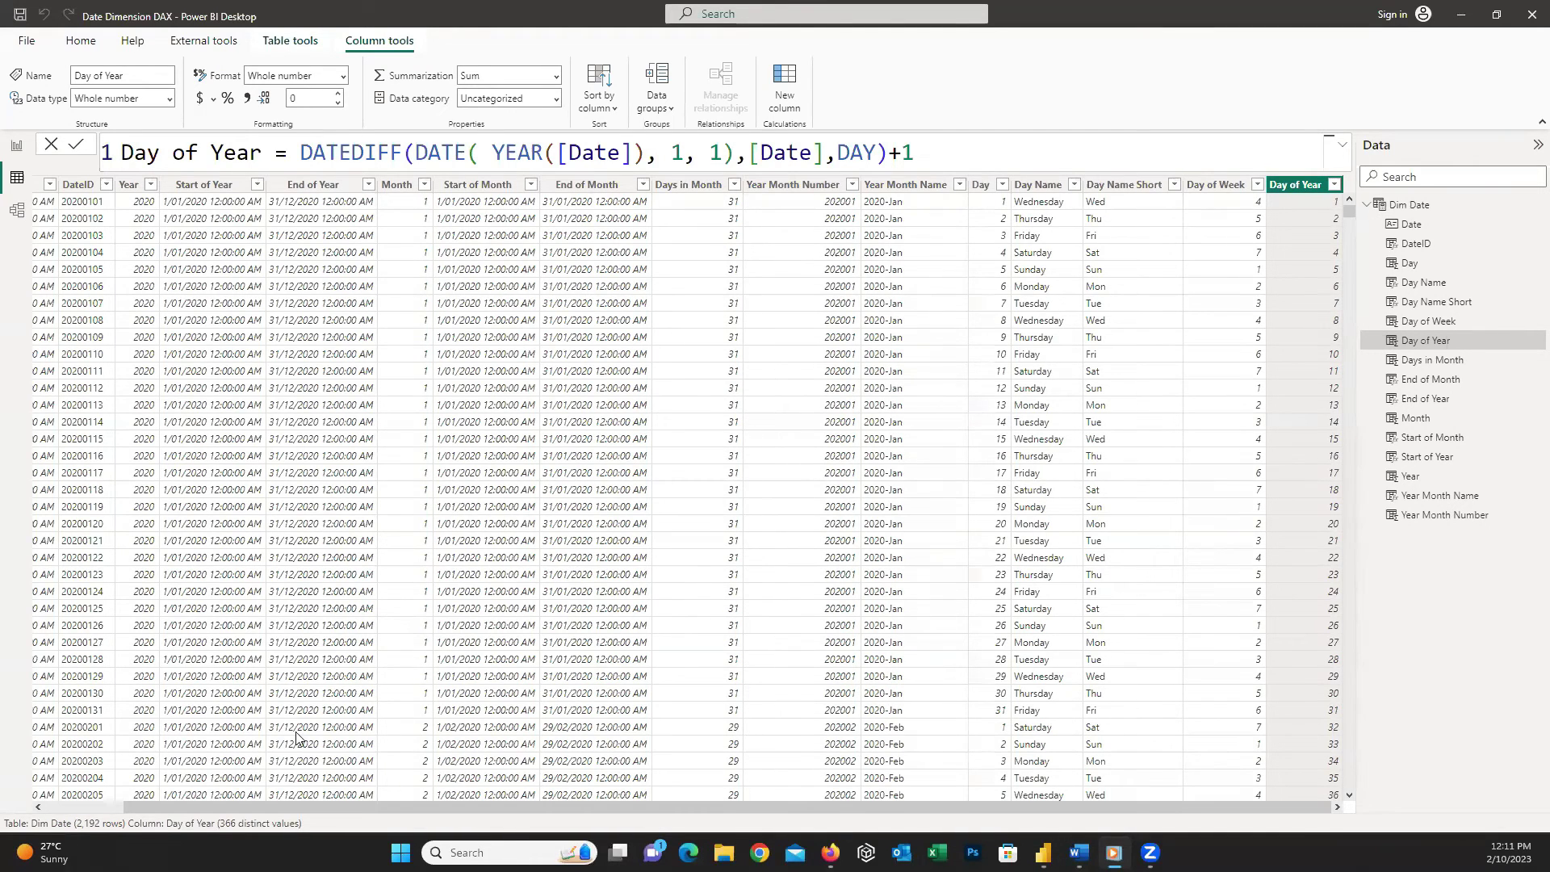
{"action": "left_click", "coordinate": [83, 812]}
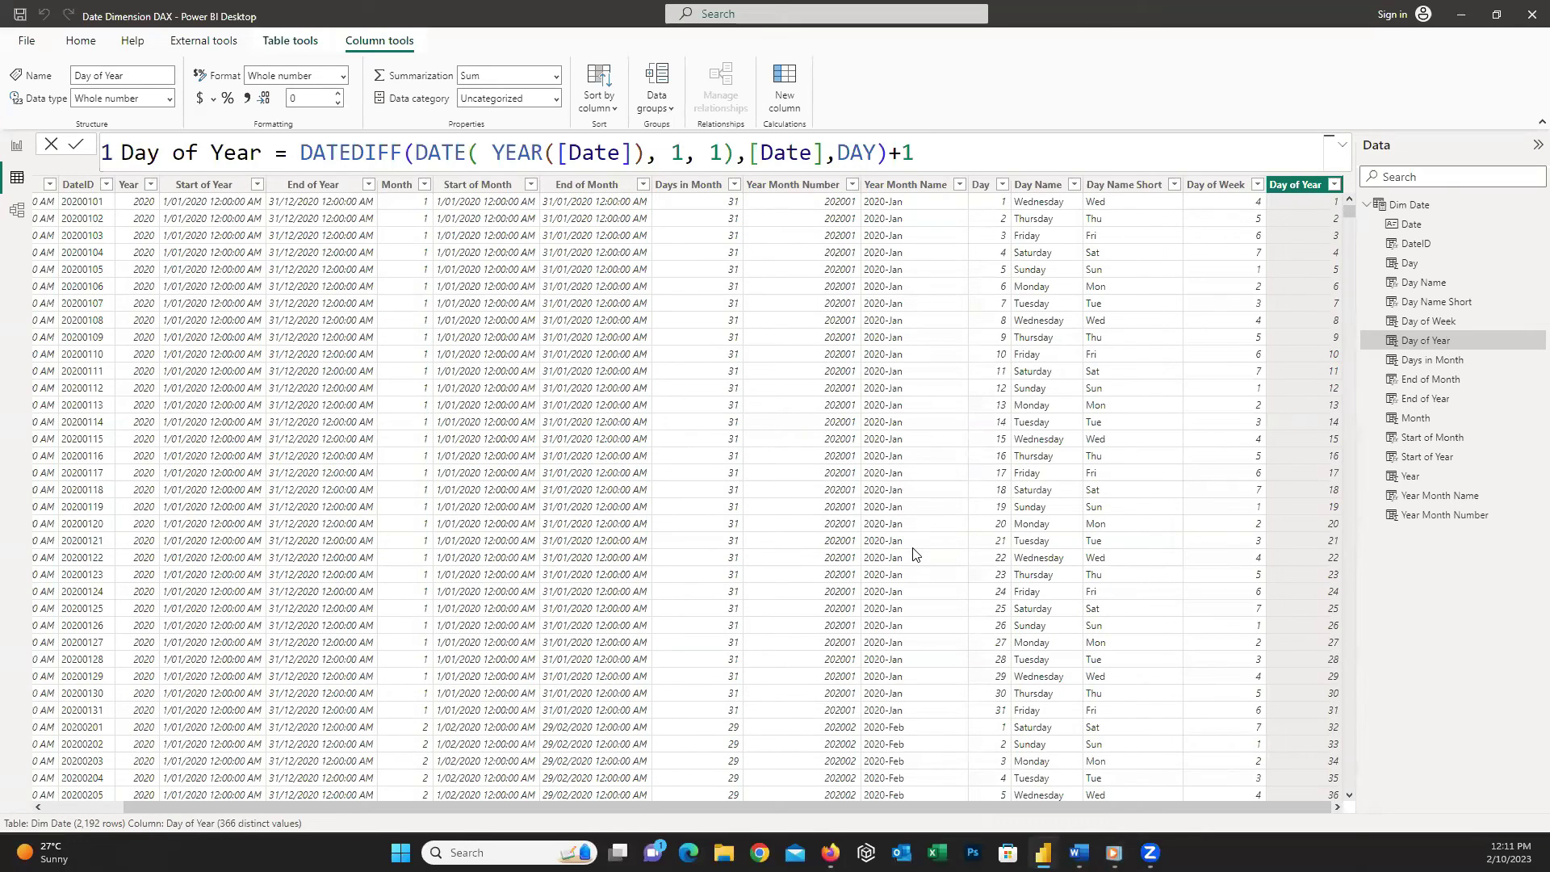
- Show the Dim Date CALENDAR formula and highlight its 1 Jan 2020 and 31 Dec 2025 dates
{"action": "left_click", "coordinate": [1471, 212]}
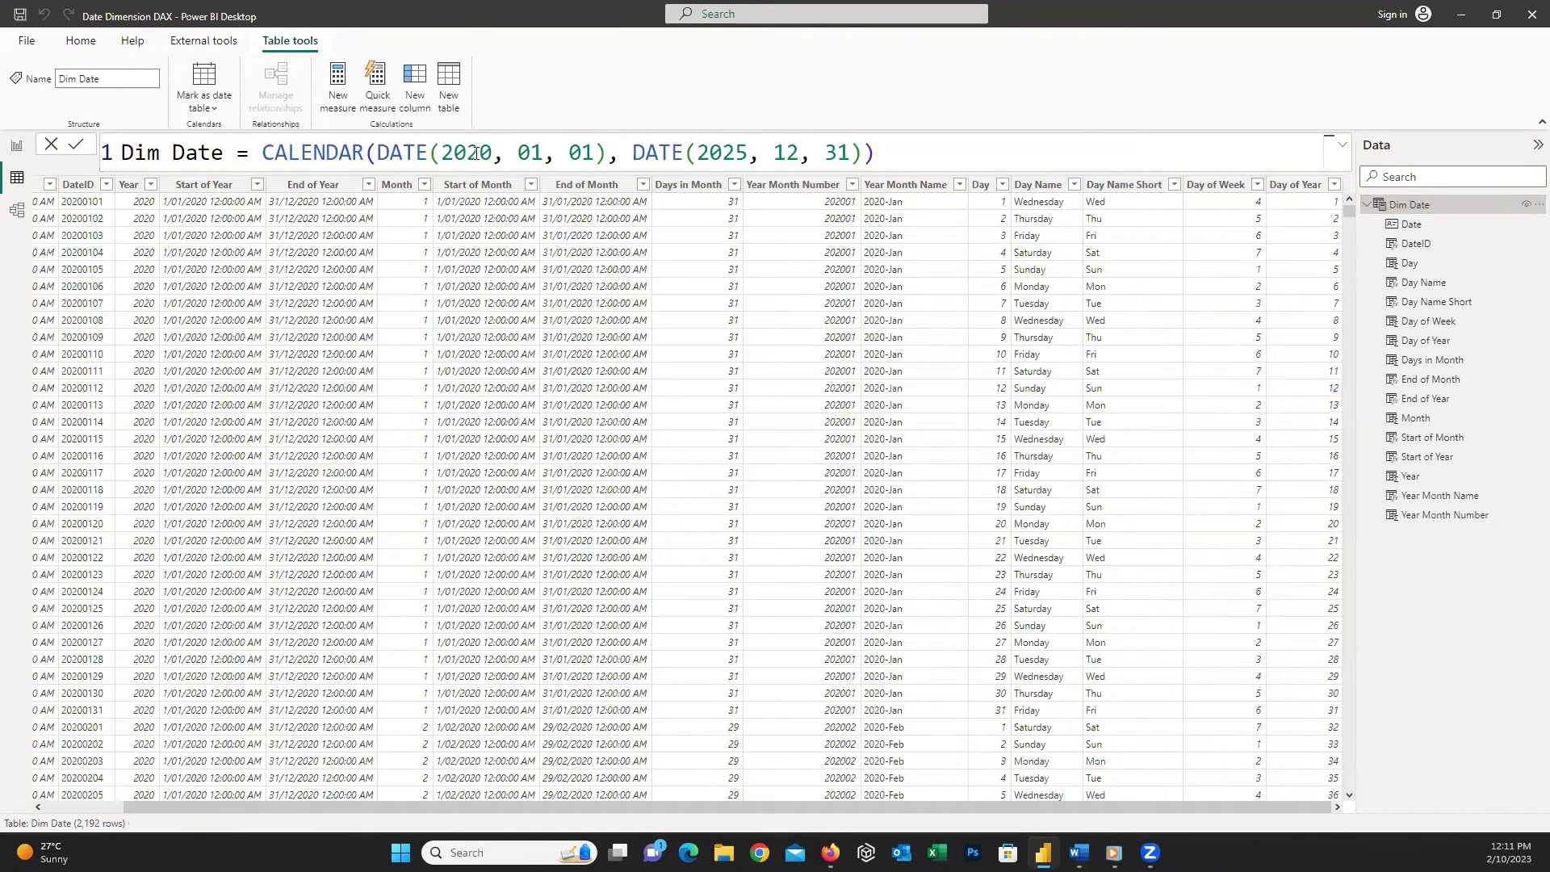
{"action": "left_click_drag", "start_coordinate": [446, 154], "coordinate": [632, 154]}
{"action": "left_click", "coordinate": [696, 154]}
{"action": "left_click", "coordinate": [861, 155], "text": "shift"}
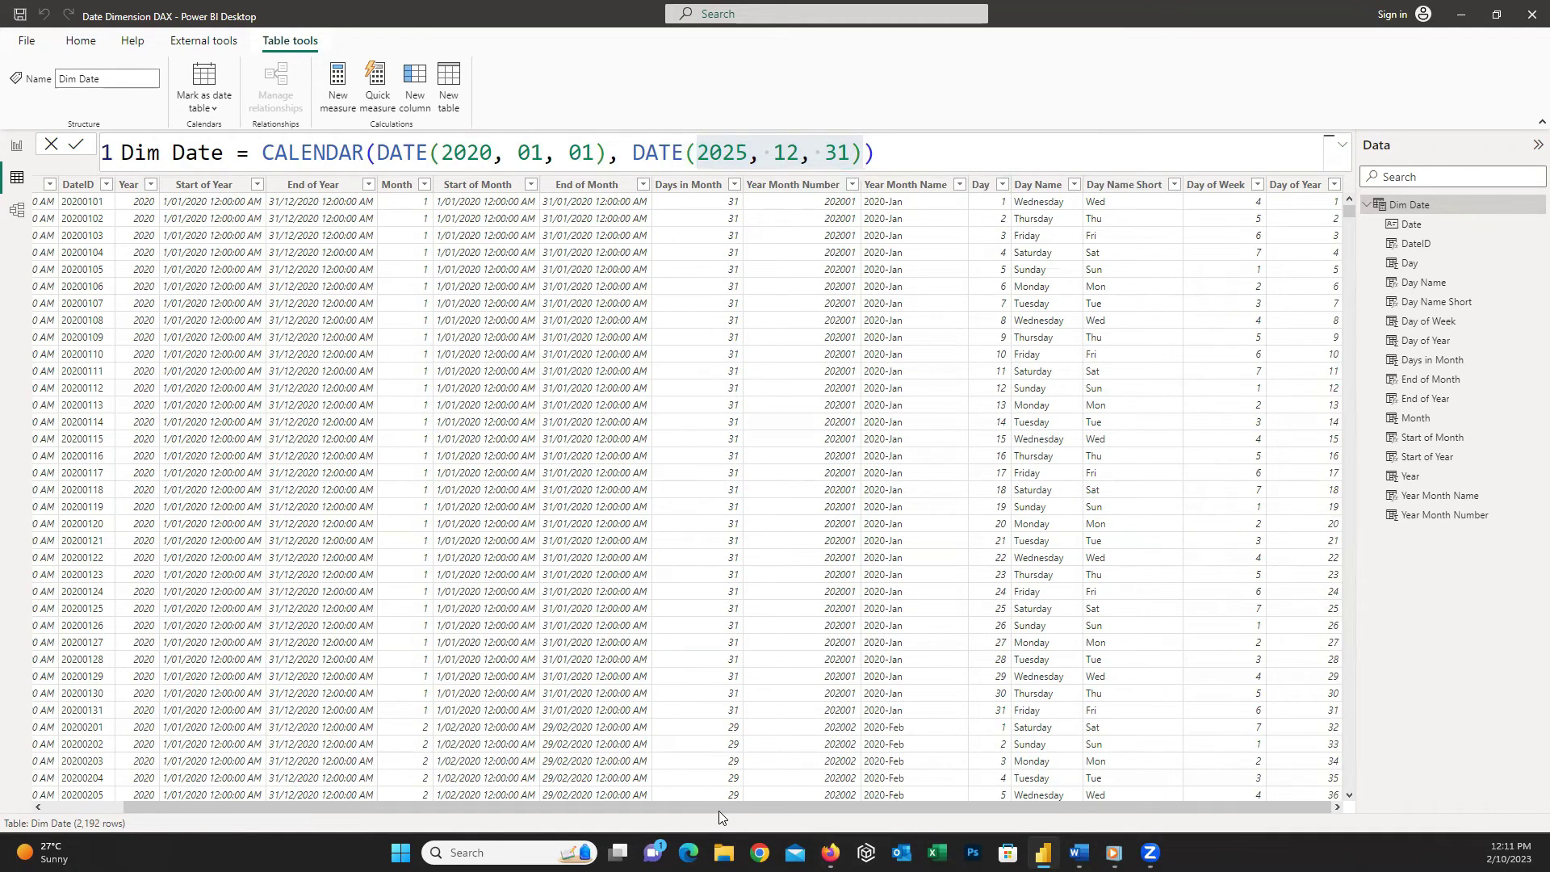
{"action": "left_click_drag", "start_coordinate": [719, 810], "coordinate": [513, 814]}
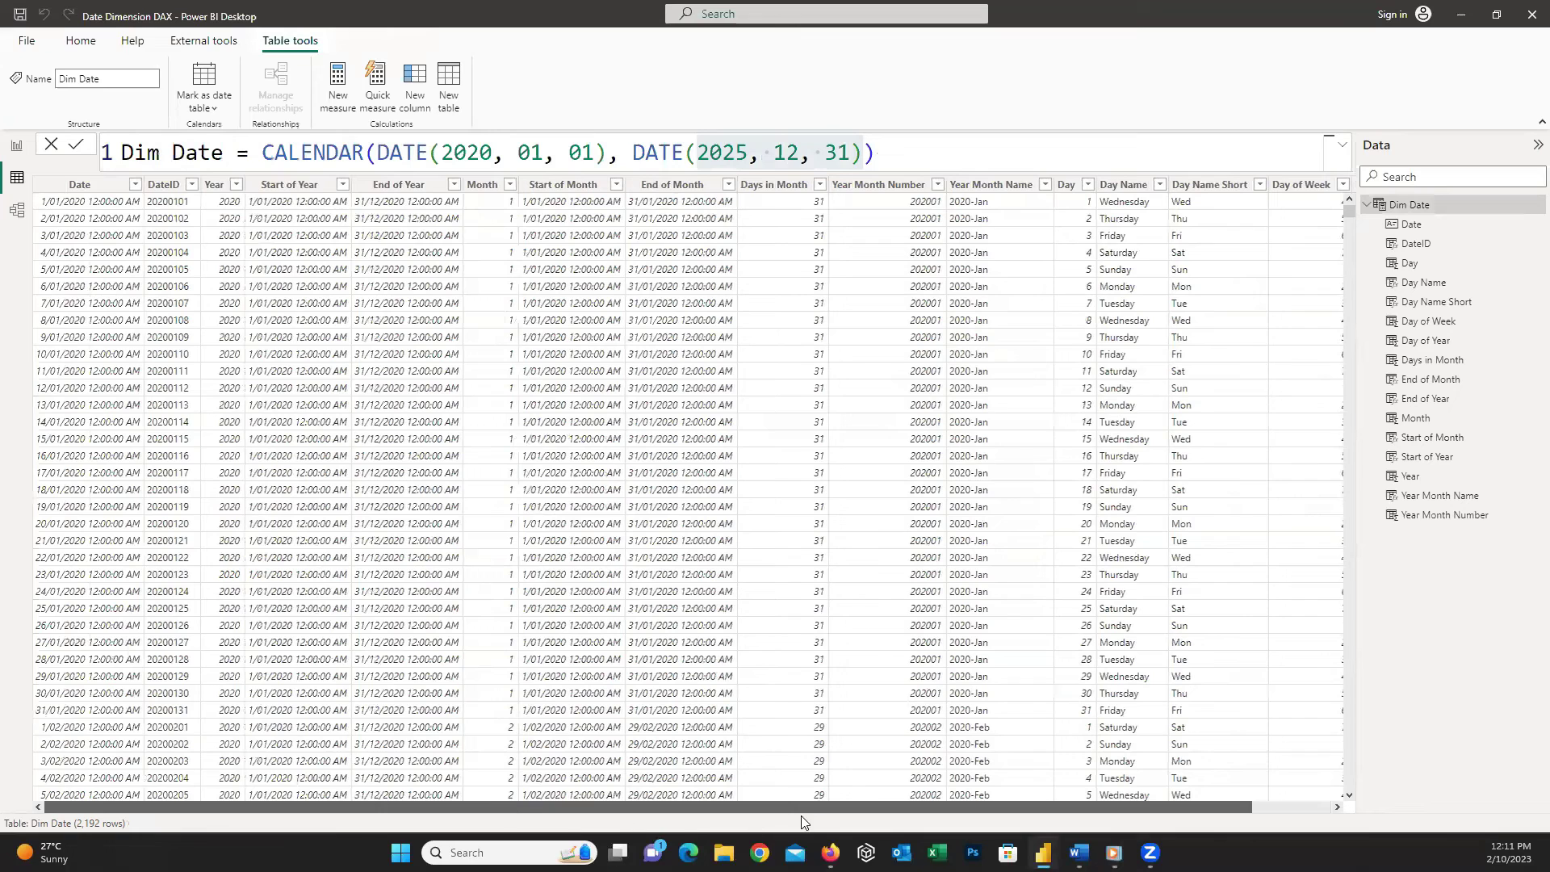
{"action": "left_click_drag", "start_coordinate": [800, 811], "coordinate": [1124, 743]}
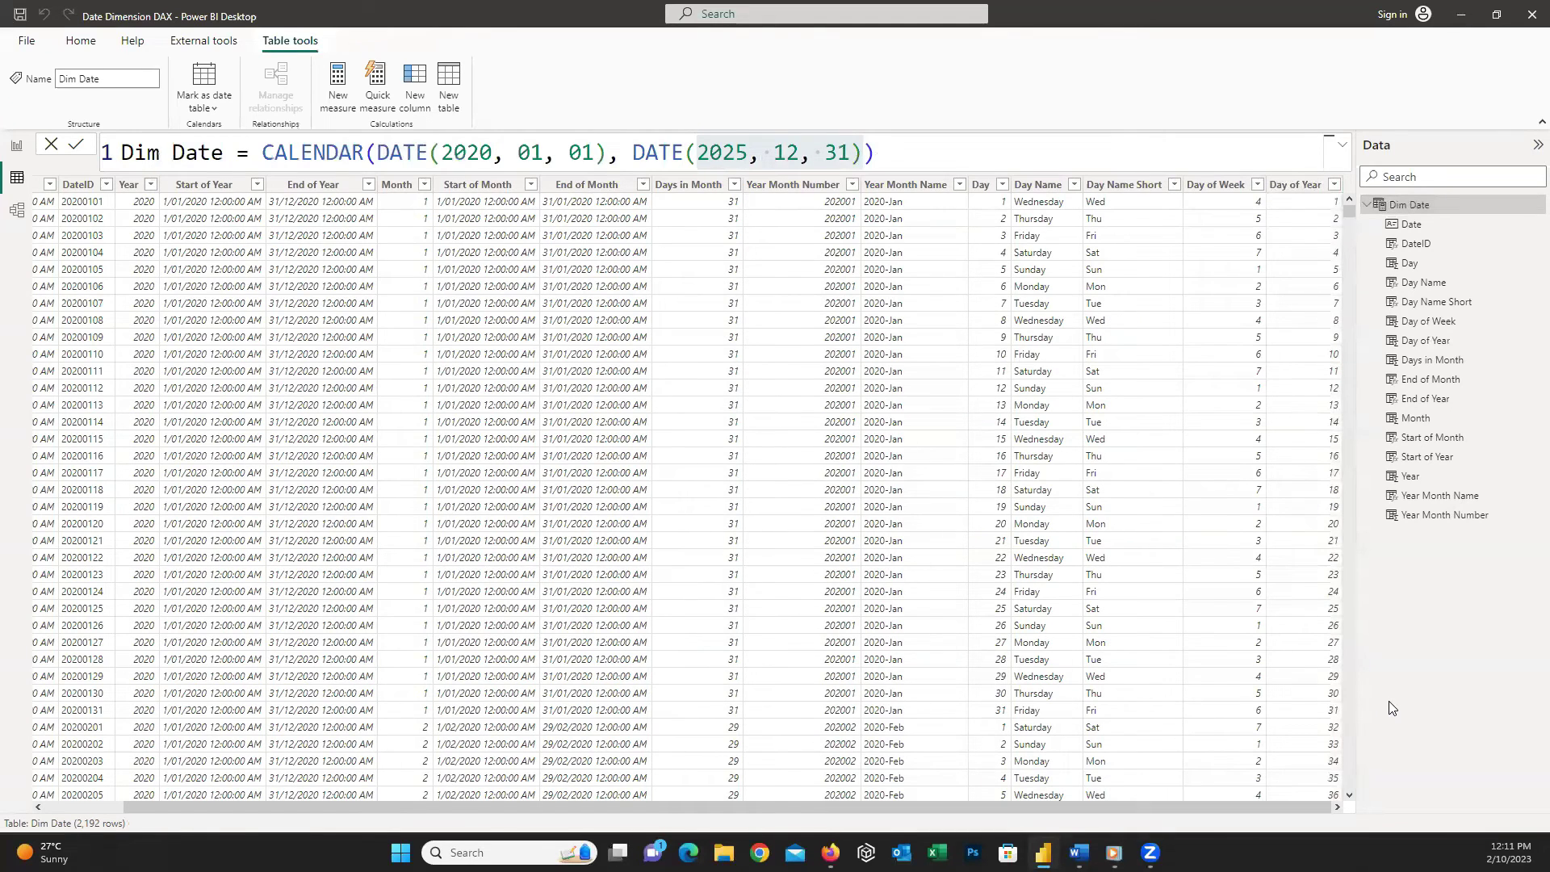